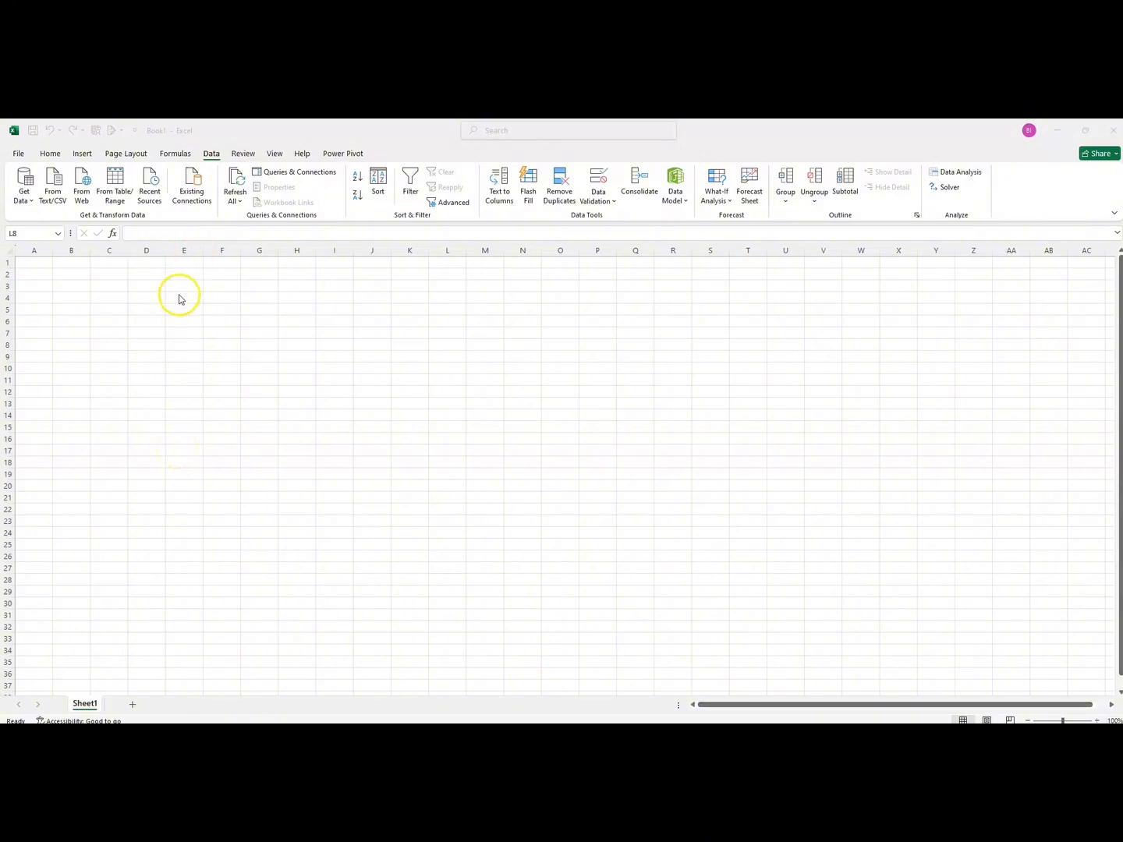
# Step: Examine the available data import sources: files, databases, Azure, online services, other sources and the options for combining queries
pyautogui.click(215, 156)
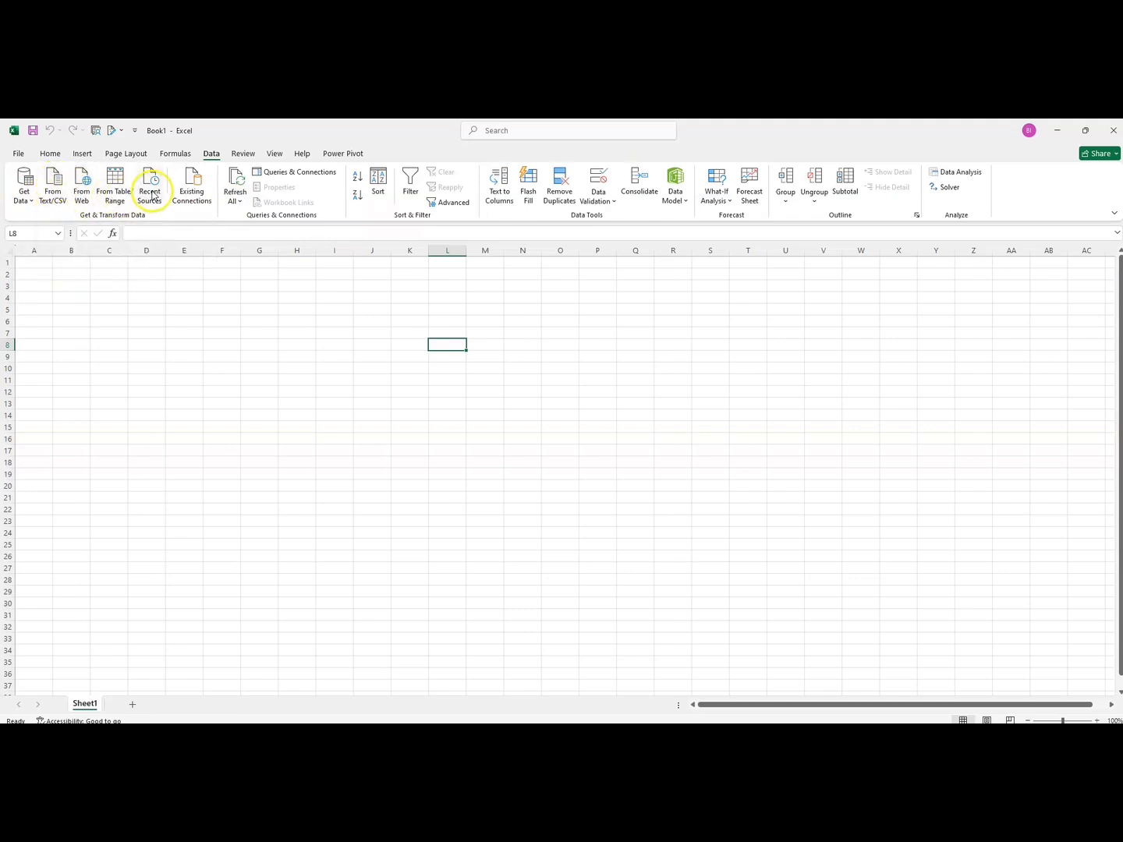
pyautogui.click(31, 206)
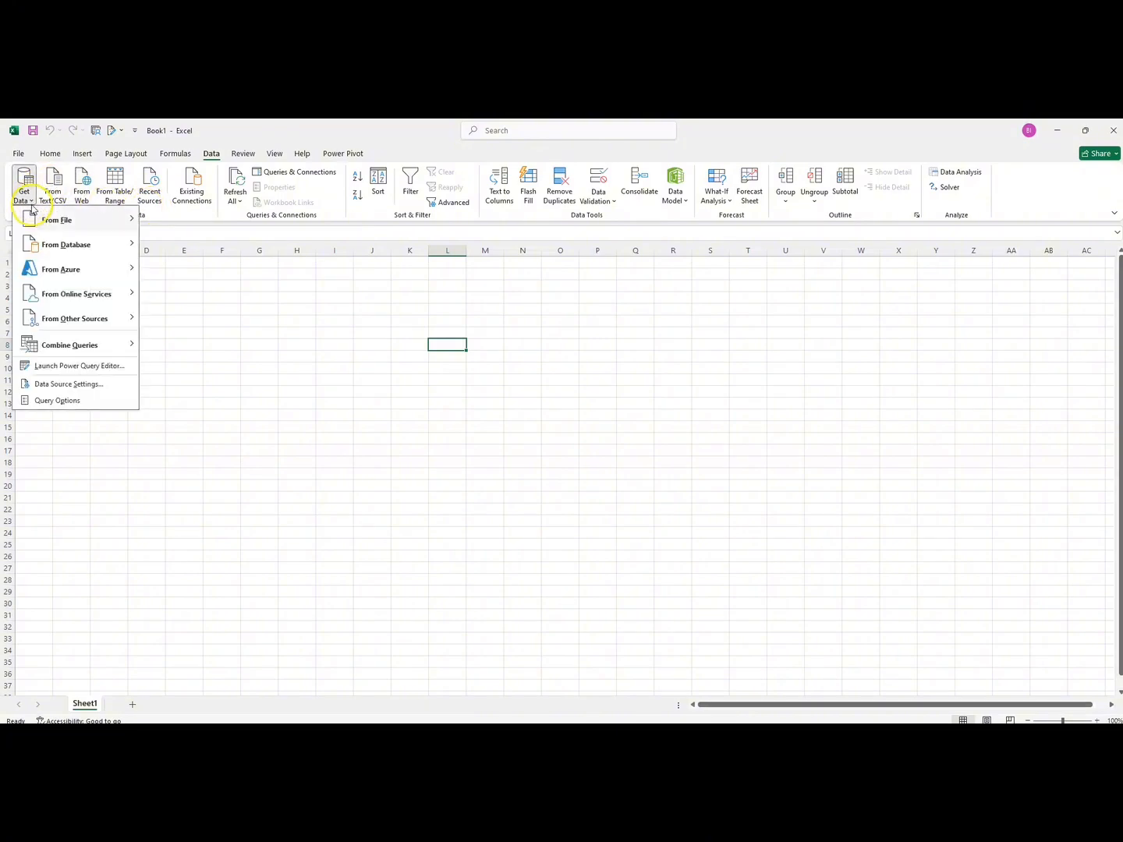
pyautogui.moveTo(56, 221)
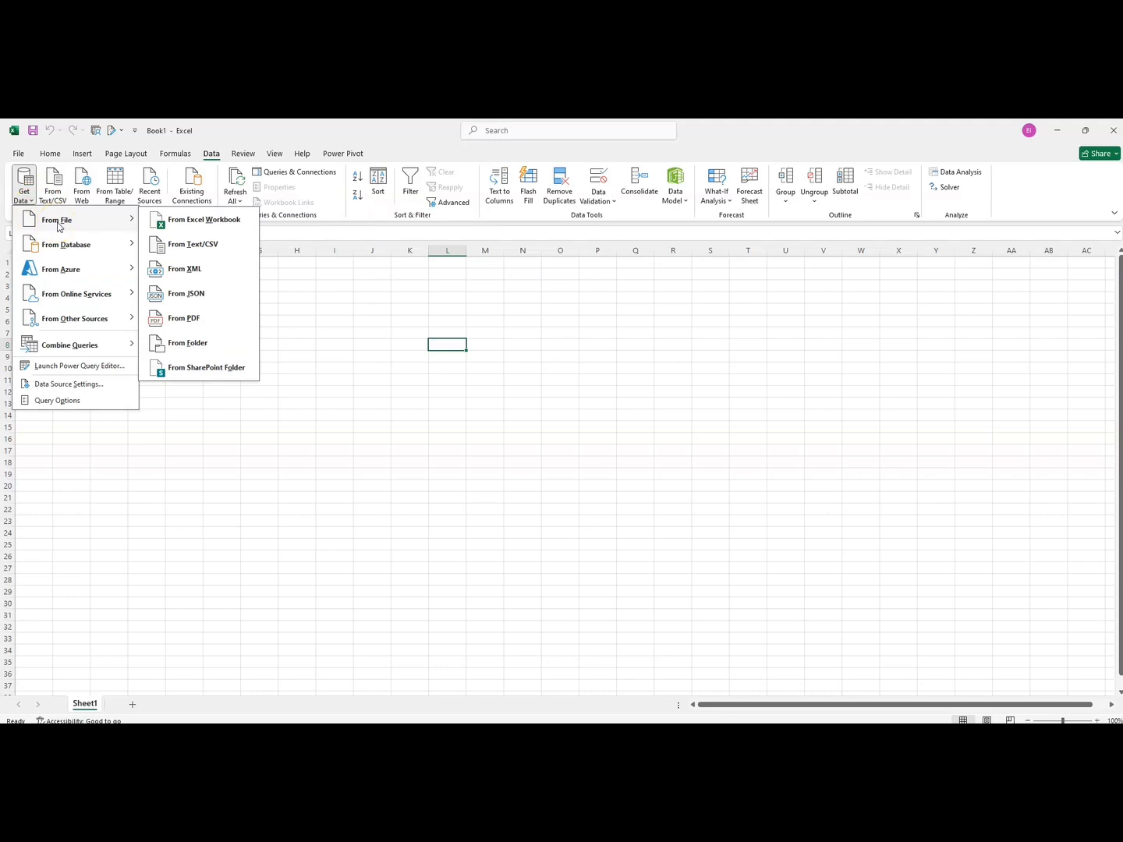
pyautogui.click(60, 227)
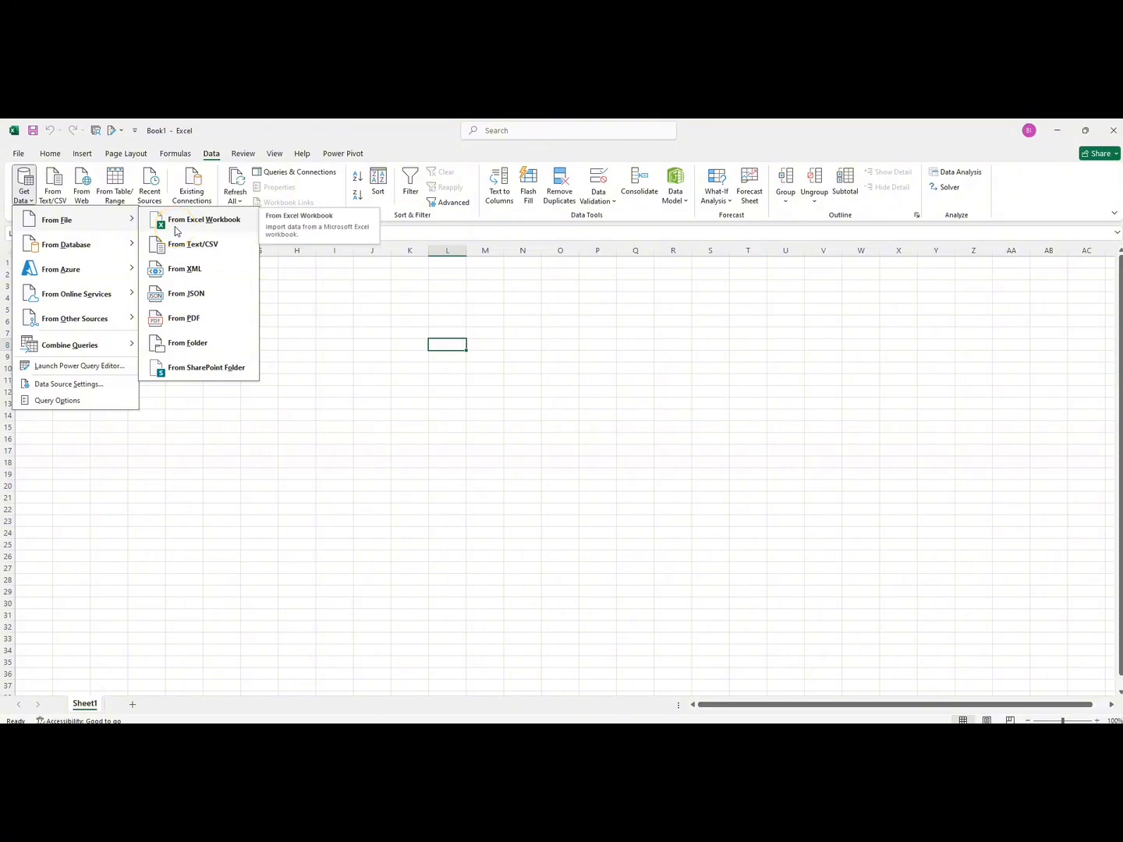
pyautogui.click(178, 251)
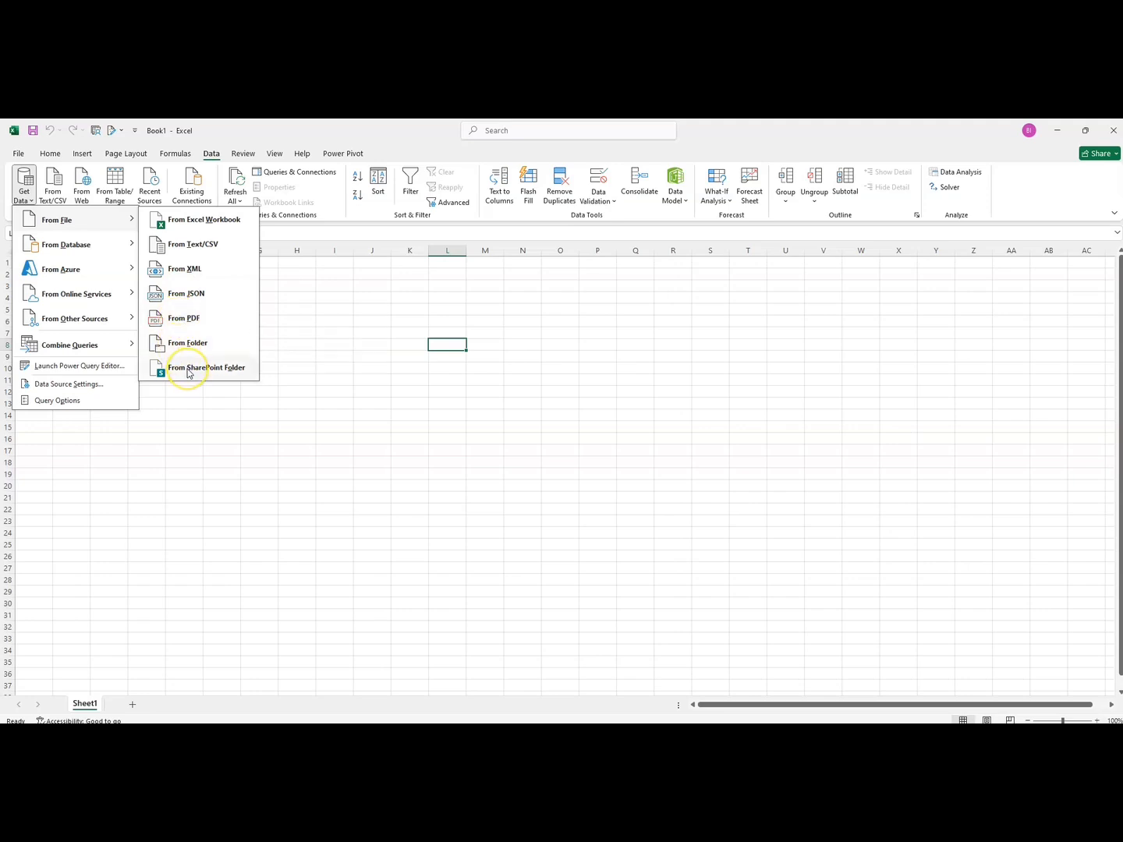
pyautogui.moveTo(74, 254)
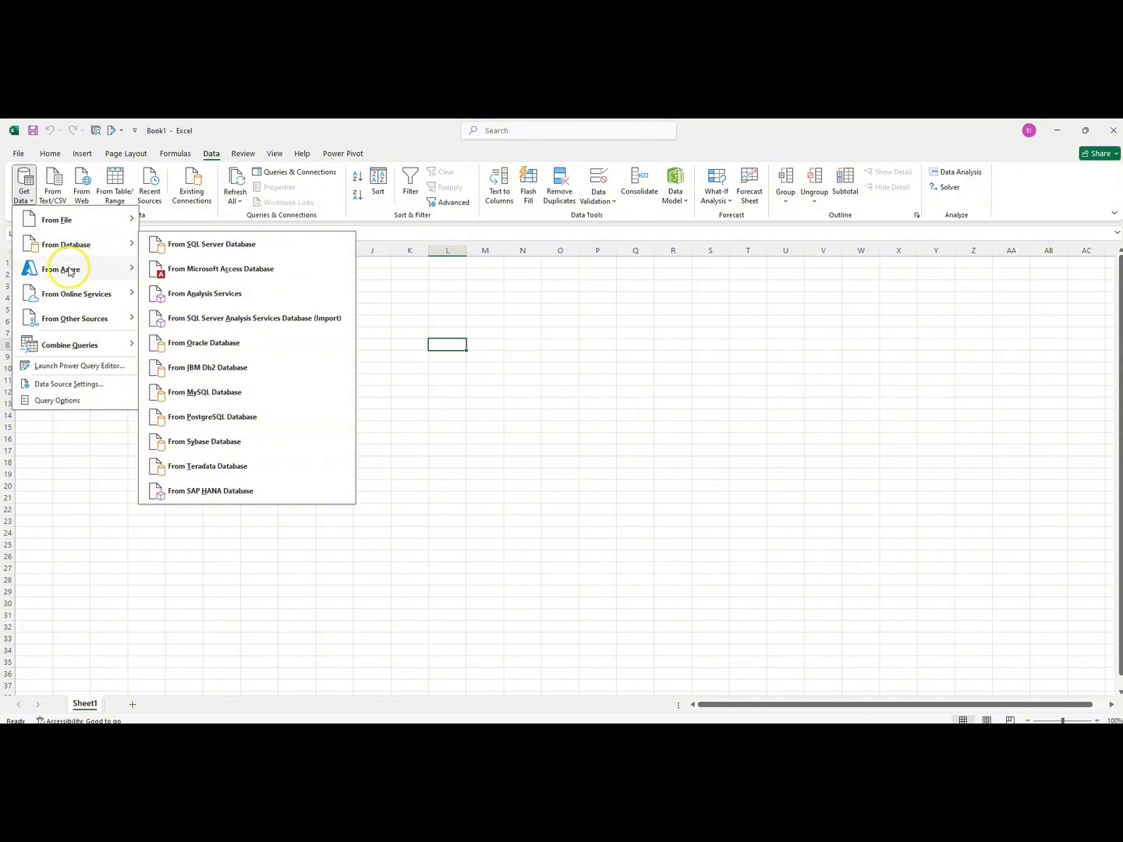
pyautogui.click(62, 271)
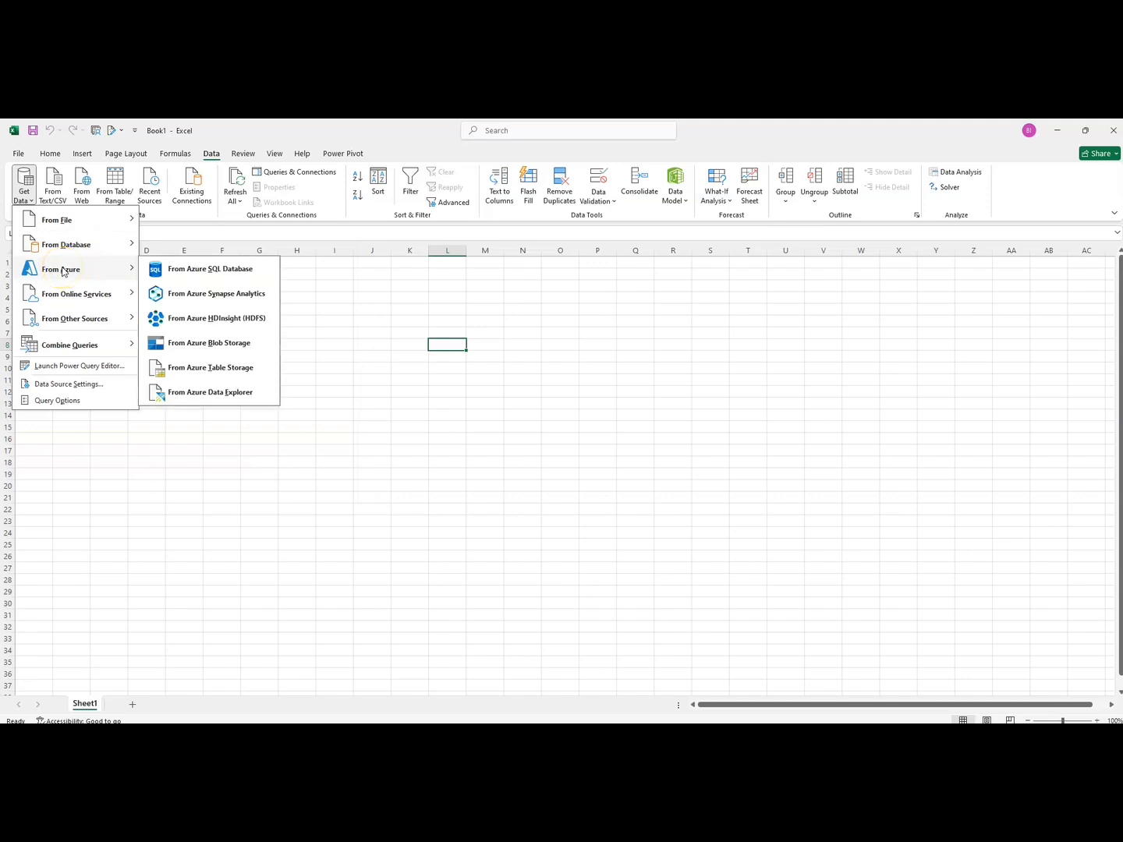
pyautogui.moveTo(60, 294)
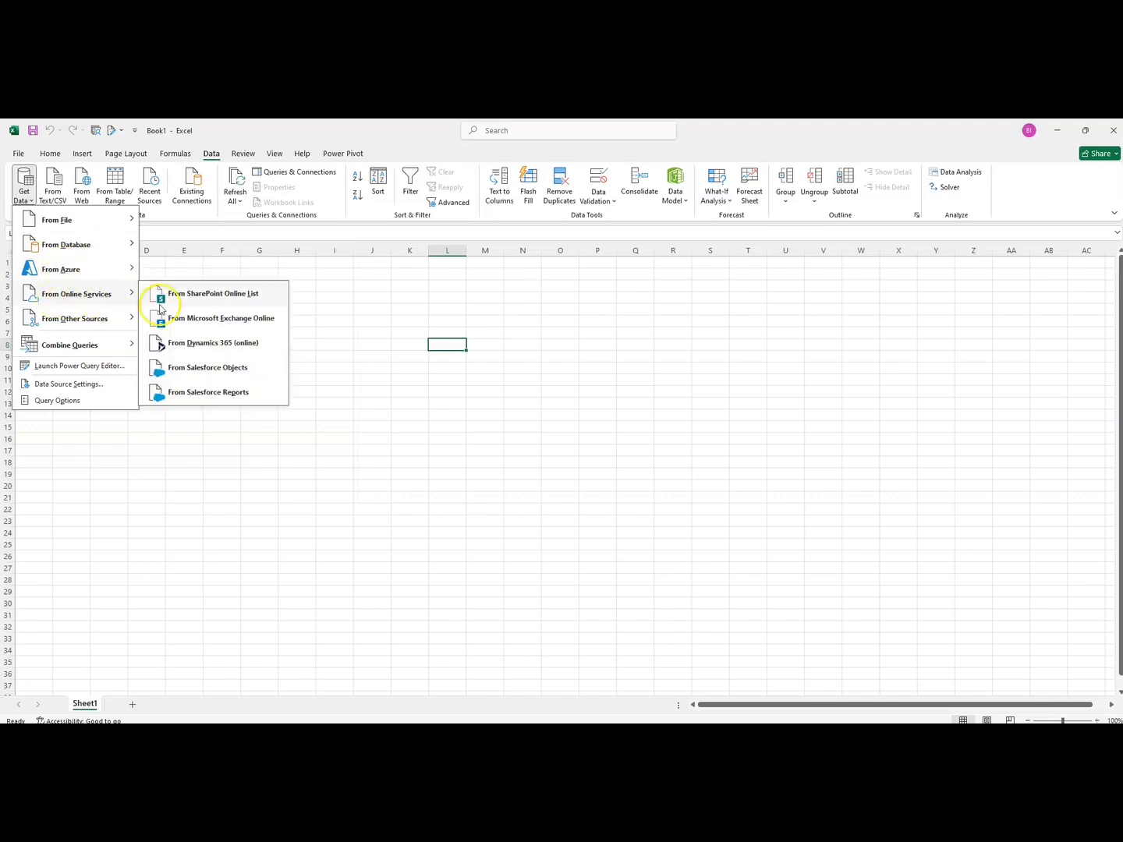
pyautogui.moveTo(78, 315)
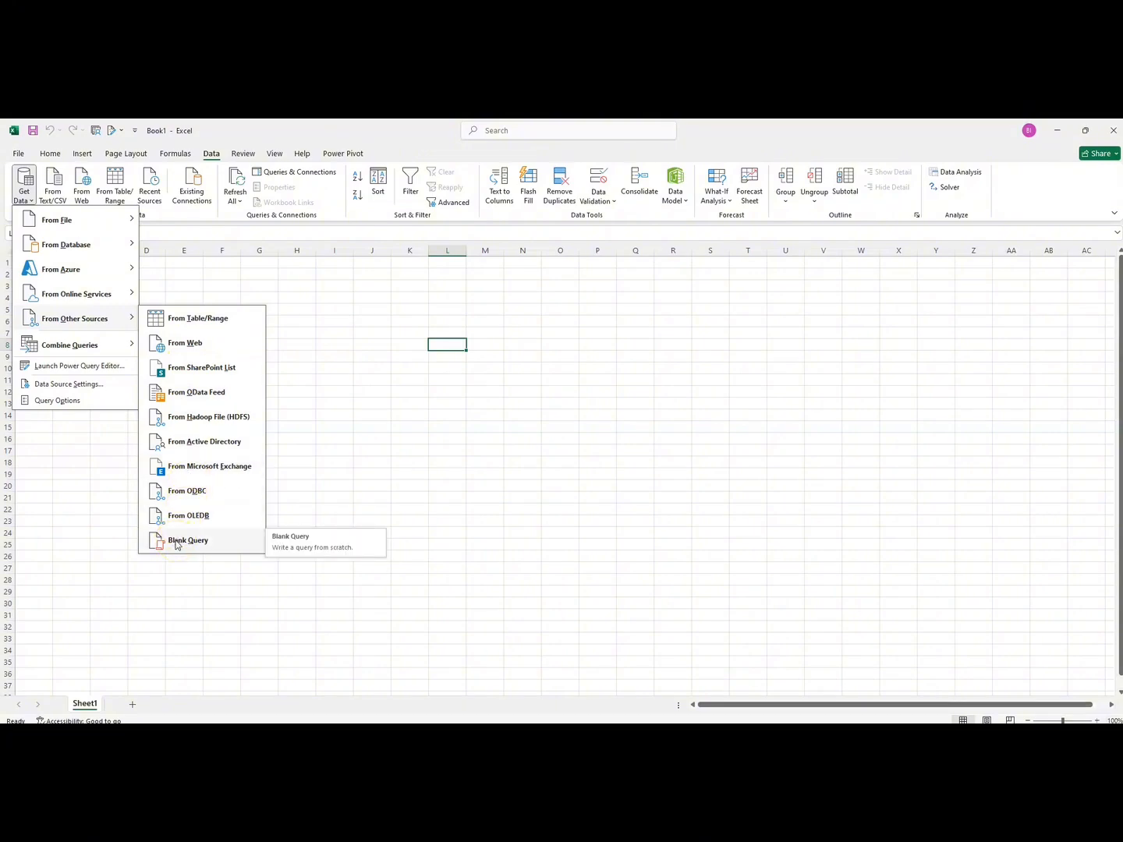
pyautogui.moveTo(77, 346)
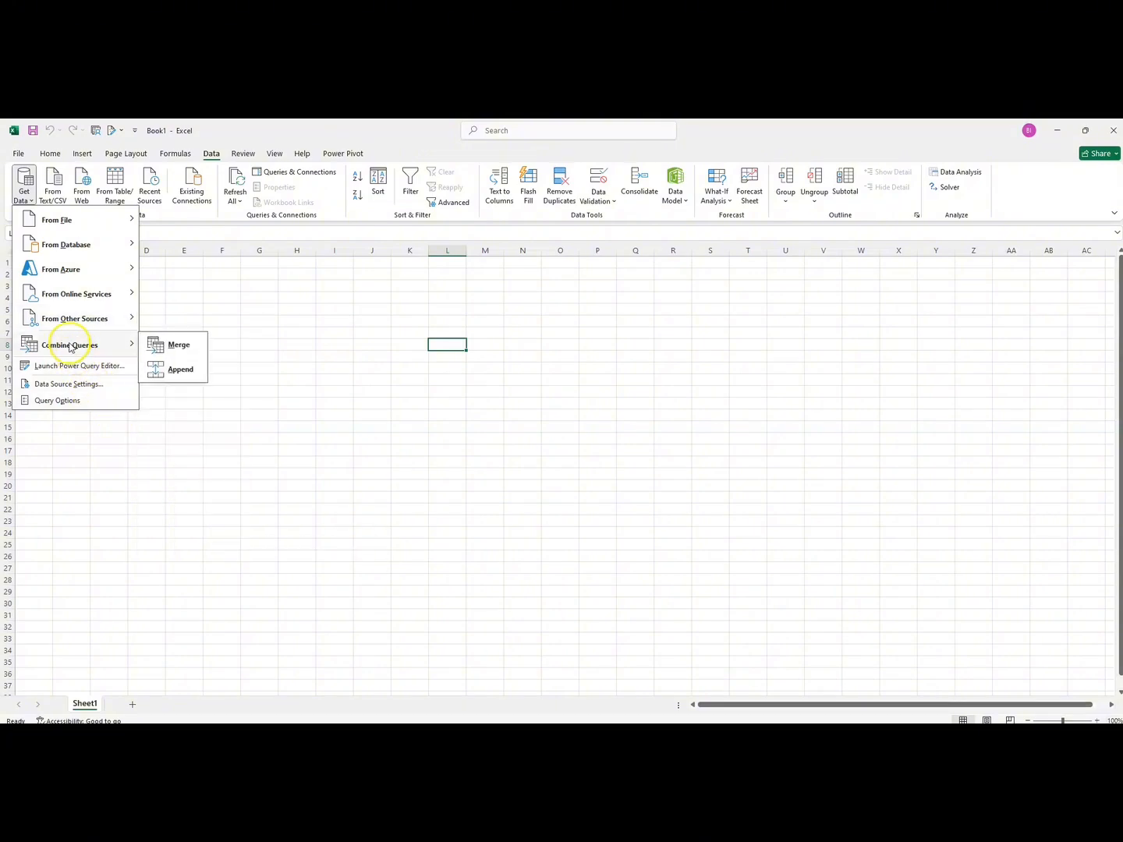
pyautogui.click(30, 202)
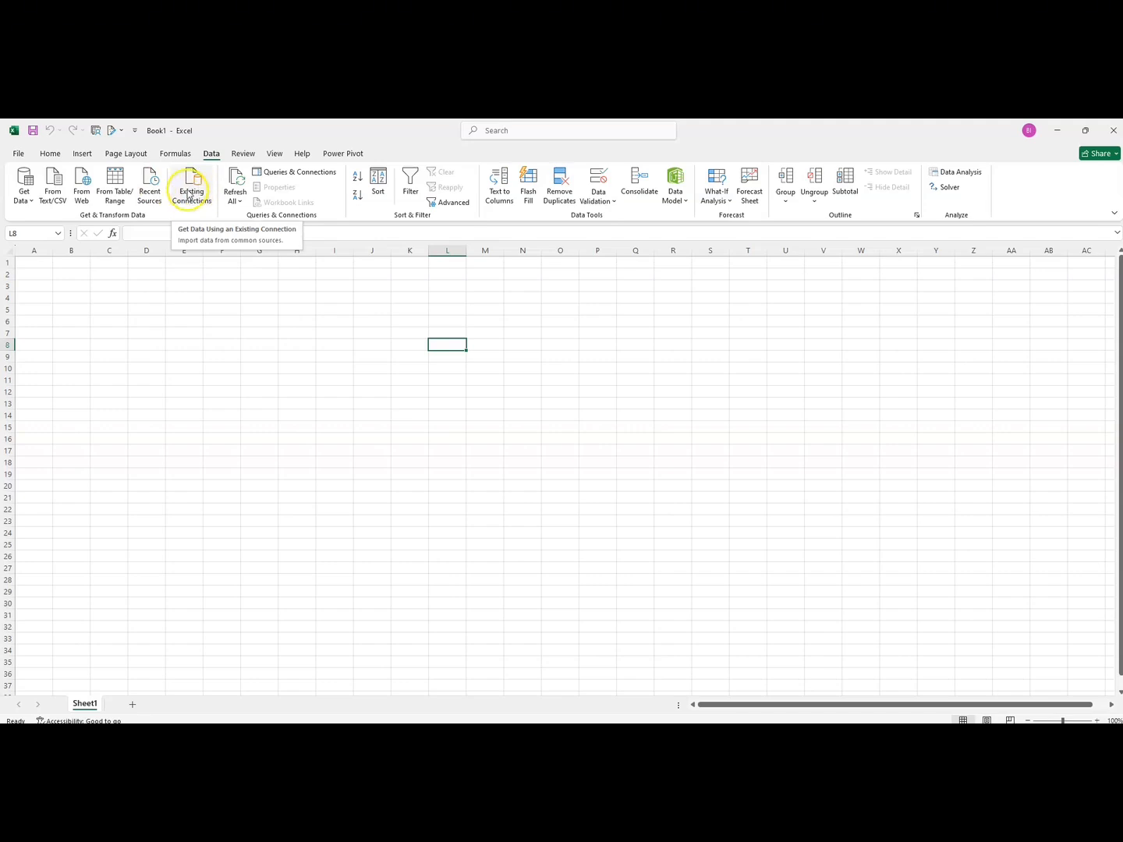
# Step: Import the Excel workbook Data Modelling from the Importing Data folder as an external data source
pyautogui.click(32, 205)
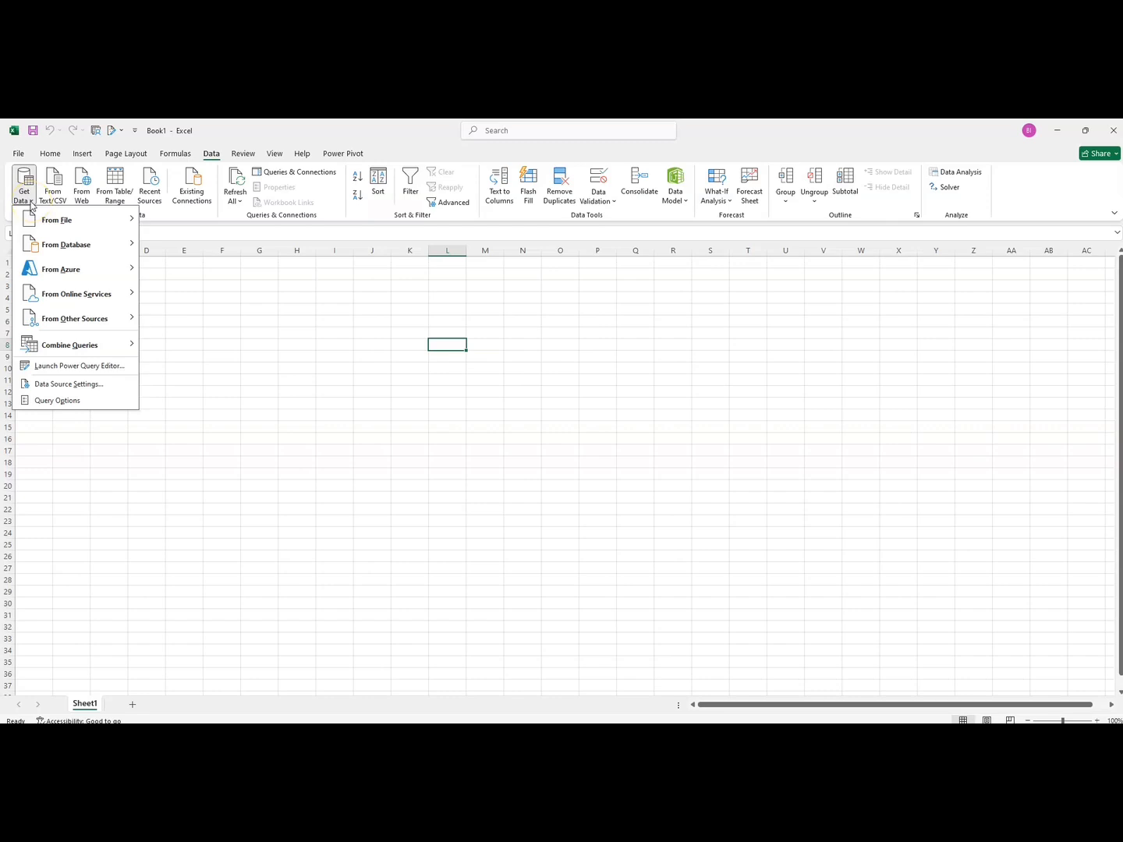
pyautogui.click(56, 222)
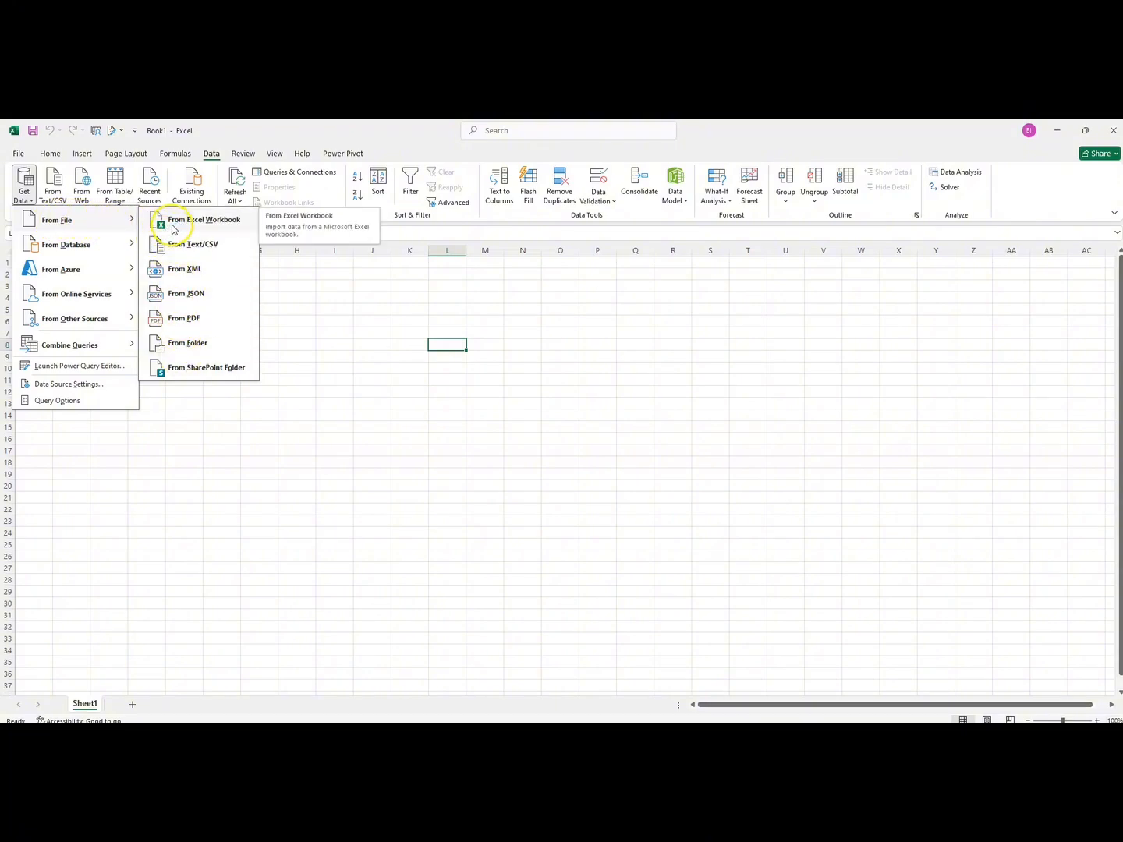
pyautogui.click(167, 229)
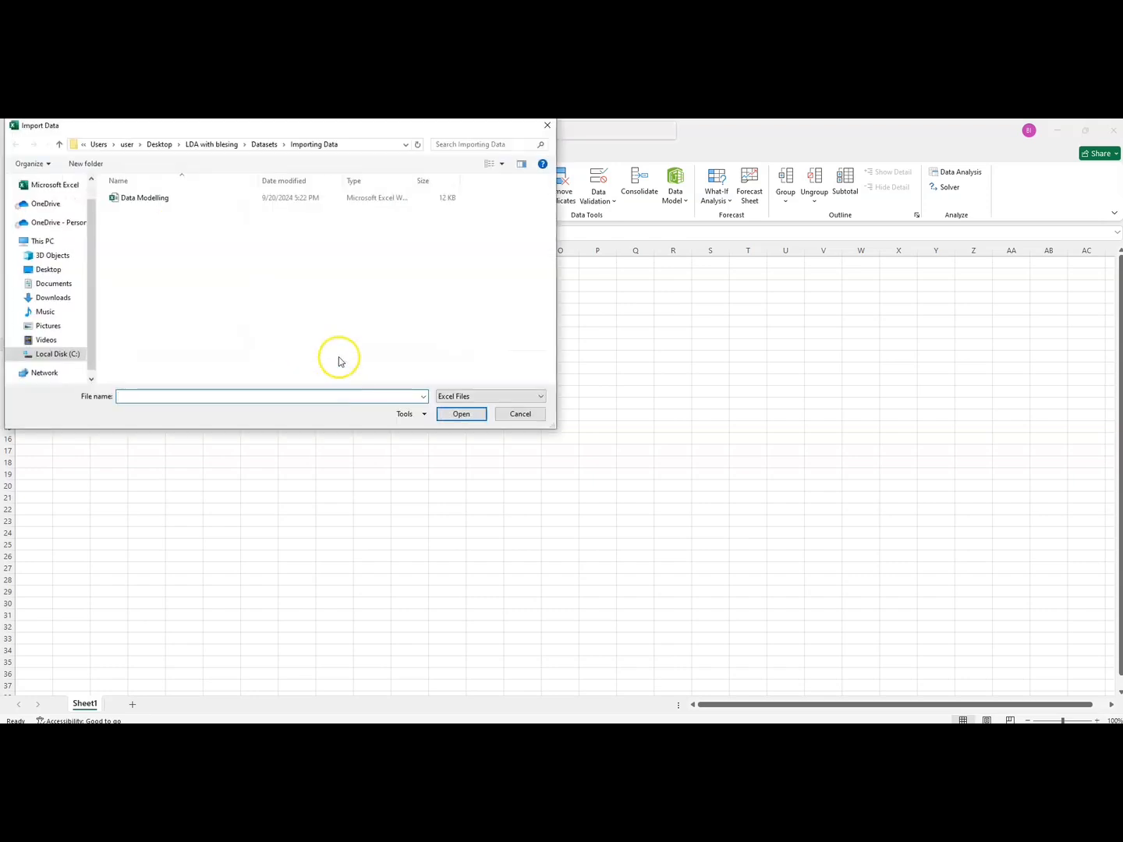
pyautogui.moveTo(225, 132); pyautogui.dragTo(270, 145)
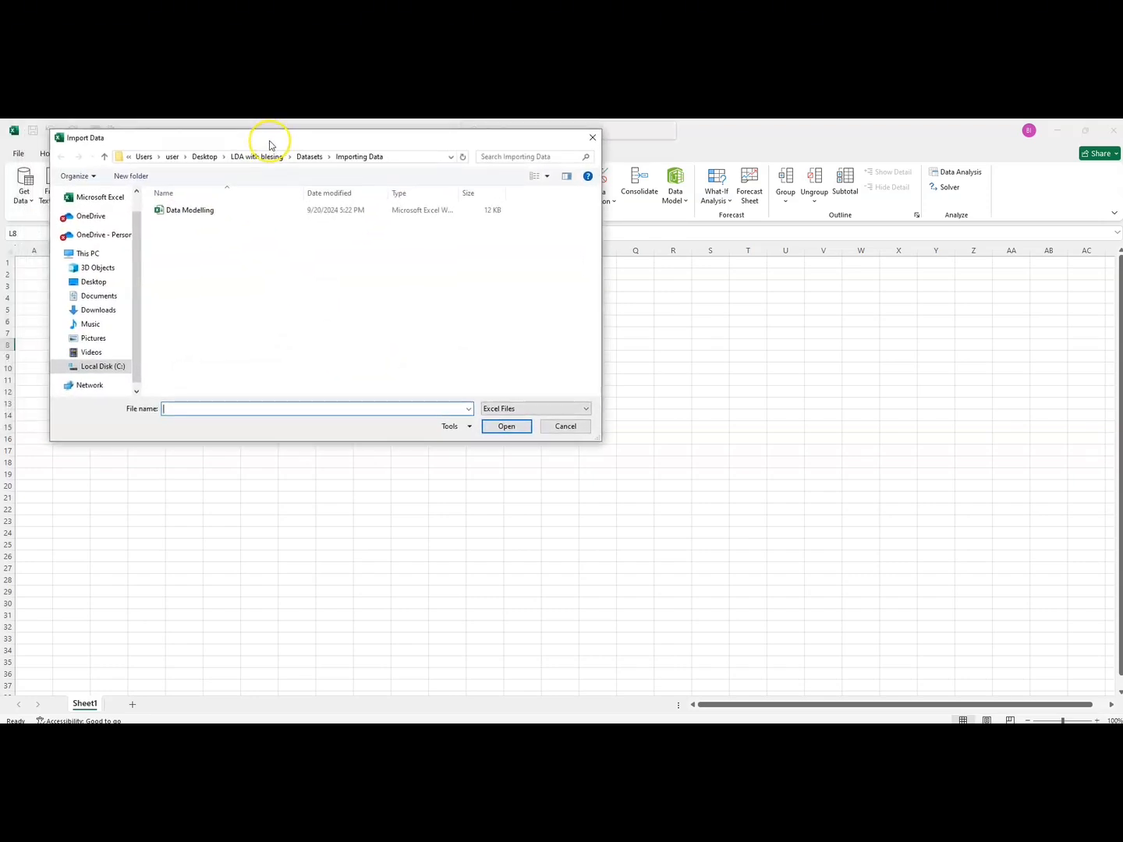
pyautogui.click(199, 213)
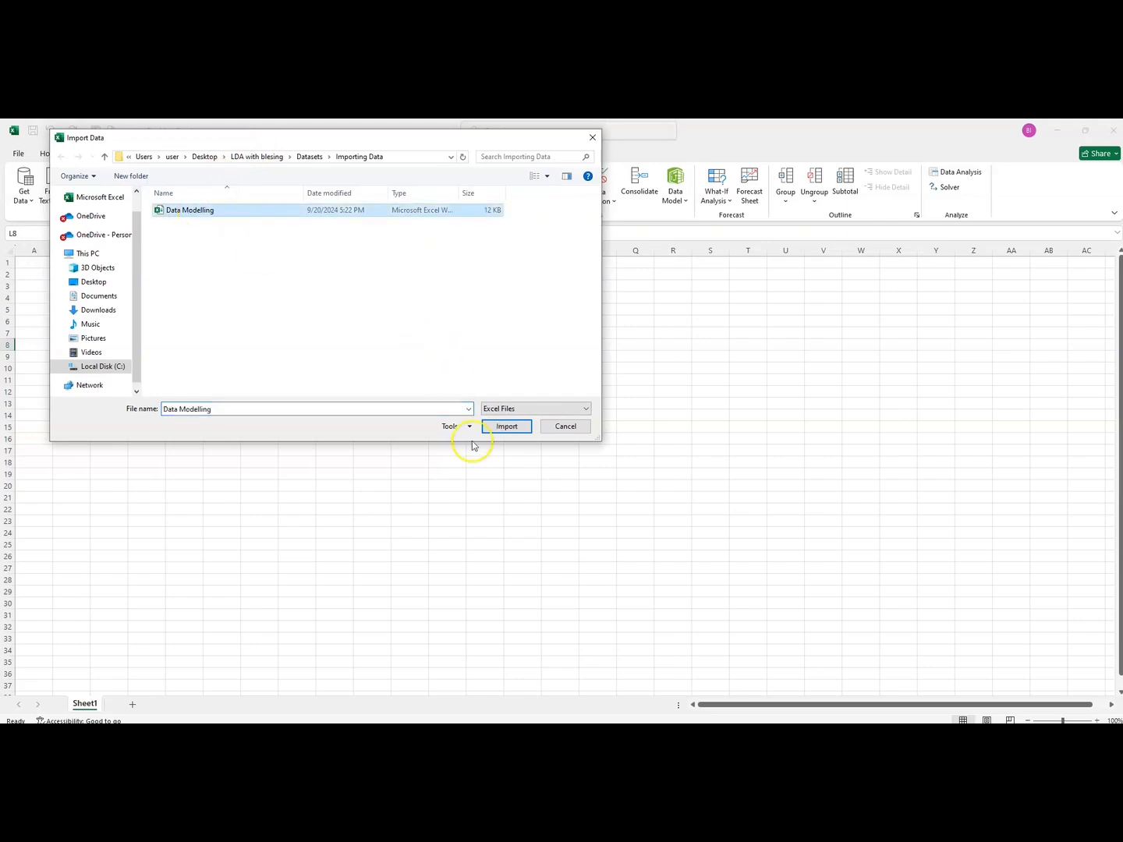
pyautogui.click(506, 428)
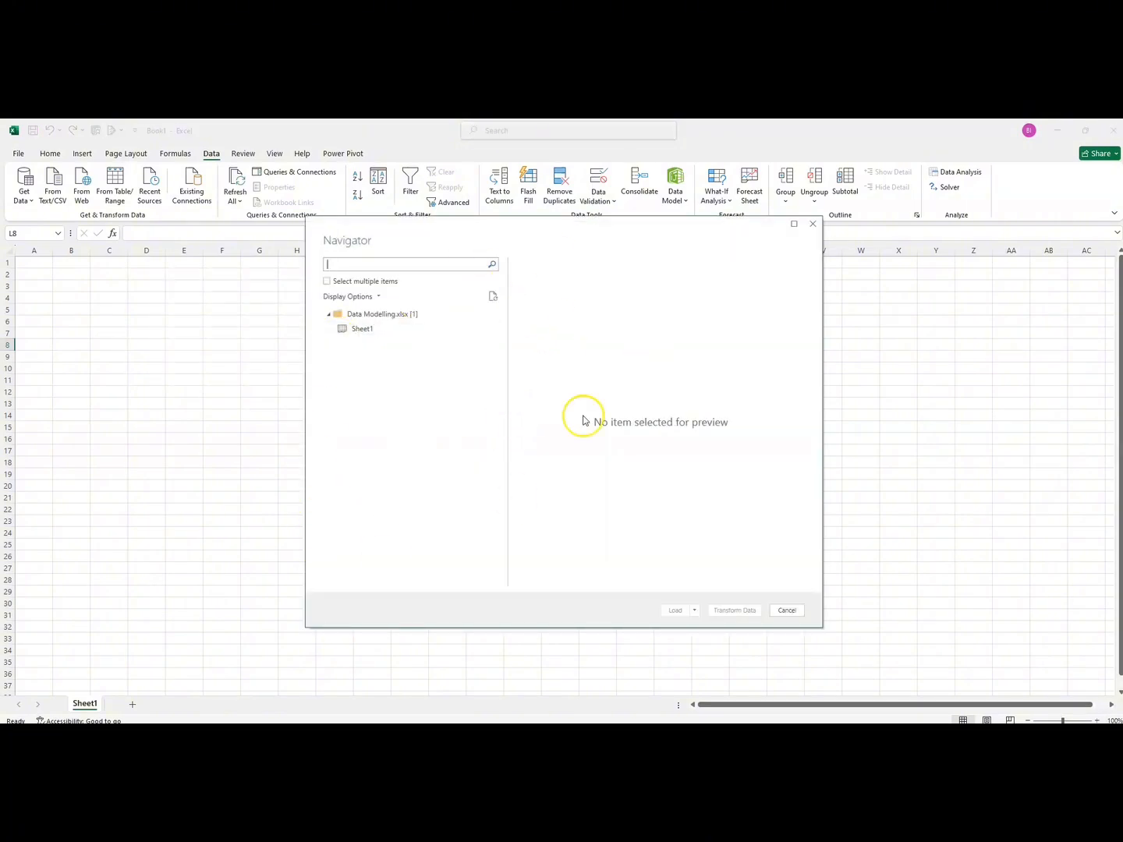
# Step: Preview Sheet1 of Data Modelling.xlsx across its columns, enable selecting multiple items and mark Sheet1 for import
pyautogui.click(366, 330)
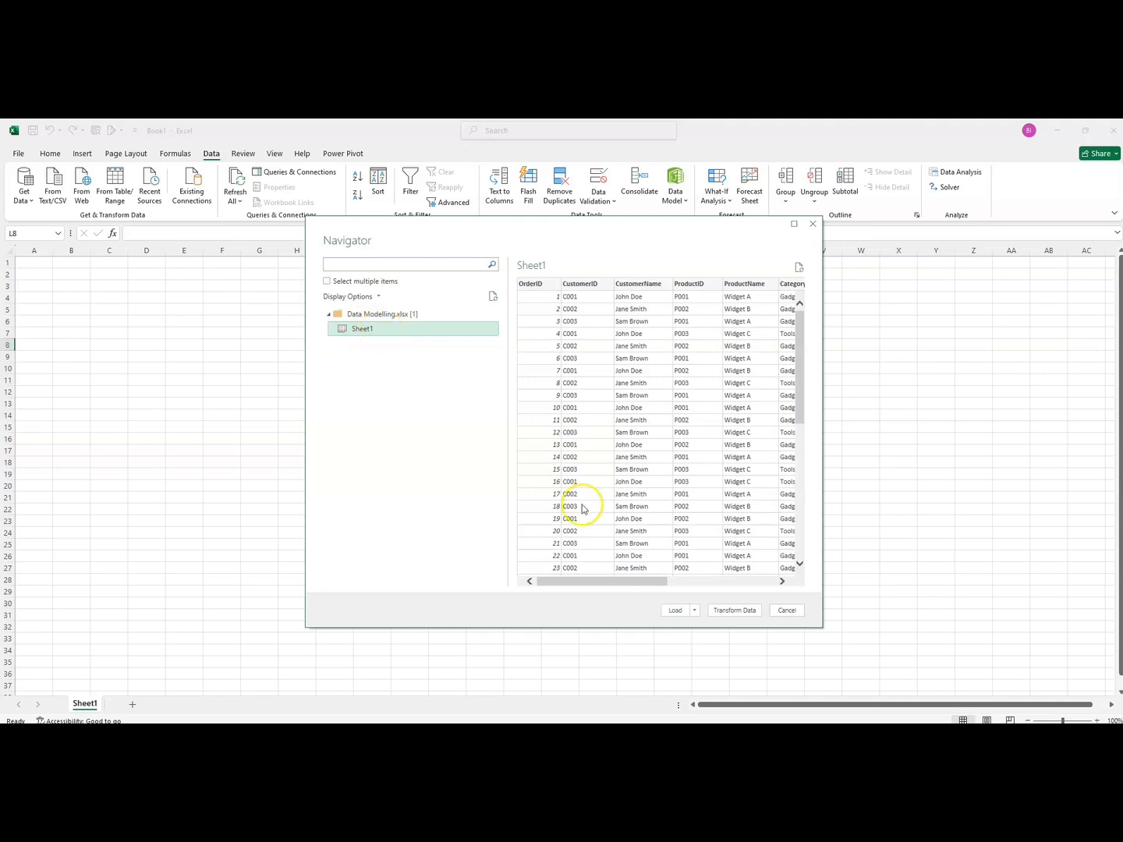
pyautogui.moveTo(568, 581); pyautogui.dragTo(786, 579)
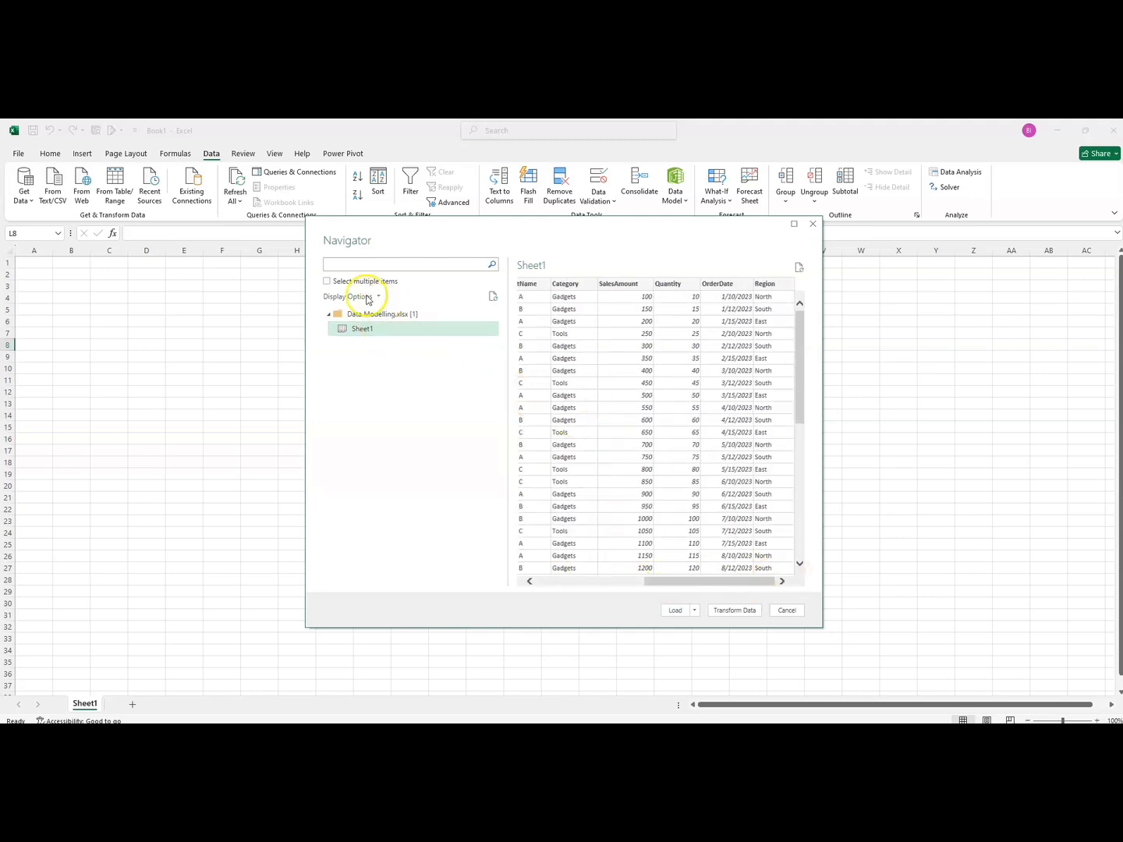
pyautogui.click(328, 283)
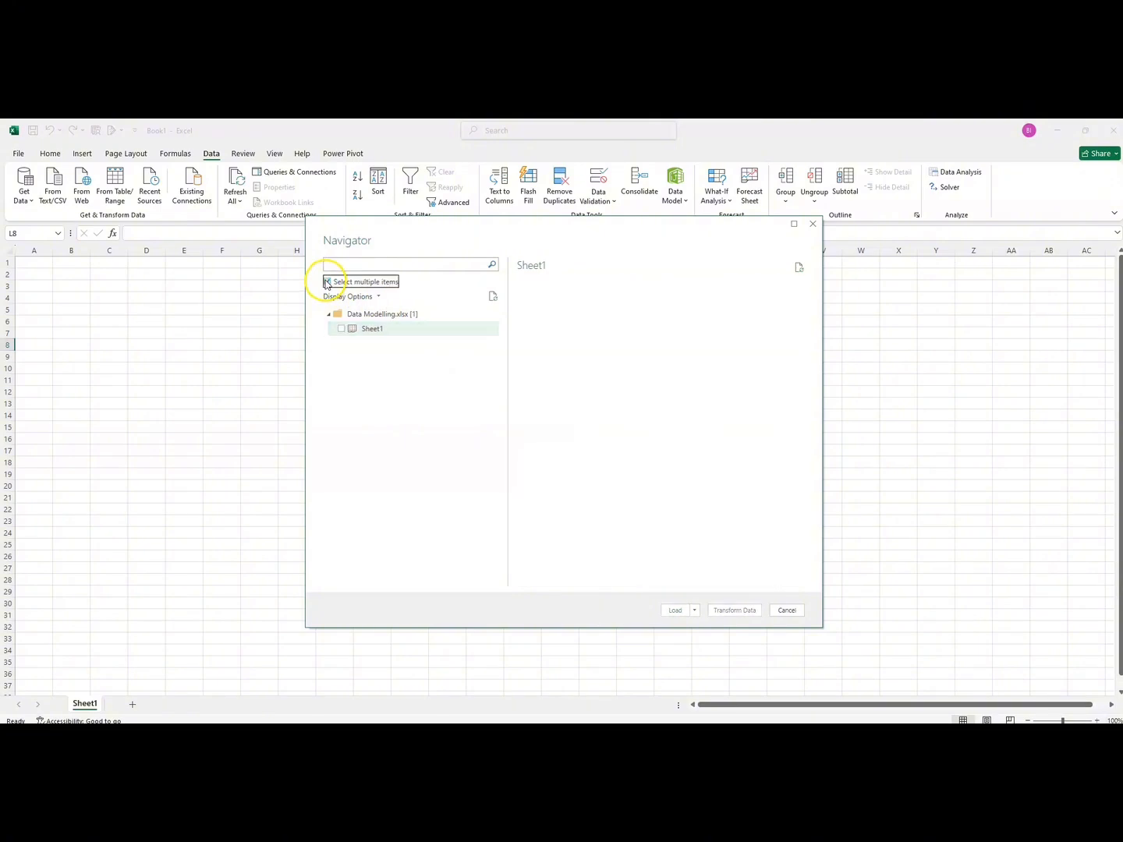
pyautogui.click(342, 329)
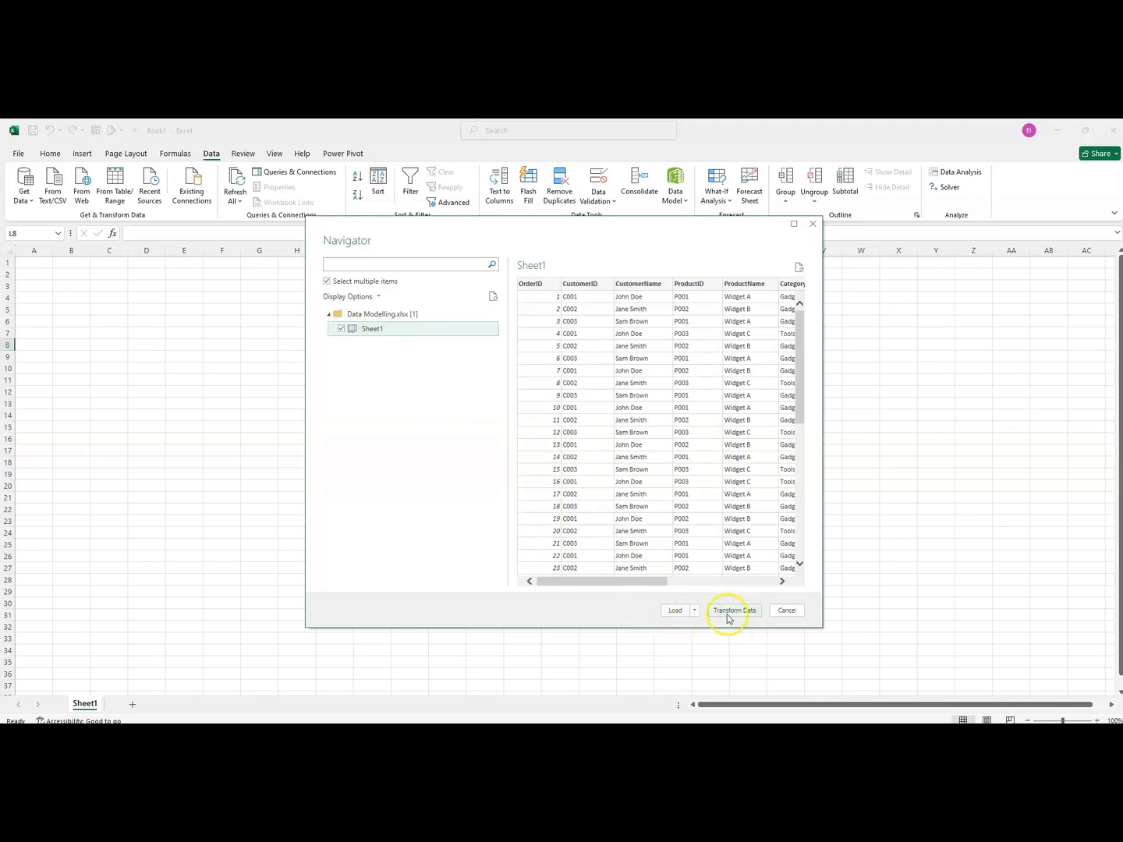
# Step: Check the load options for Sheet1, and open its data for transformation in the Power Query Editor
pyautogui.click(697, 613)
pyautogui.click(697, 613)
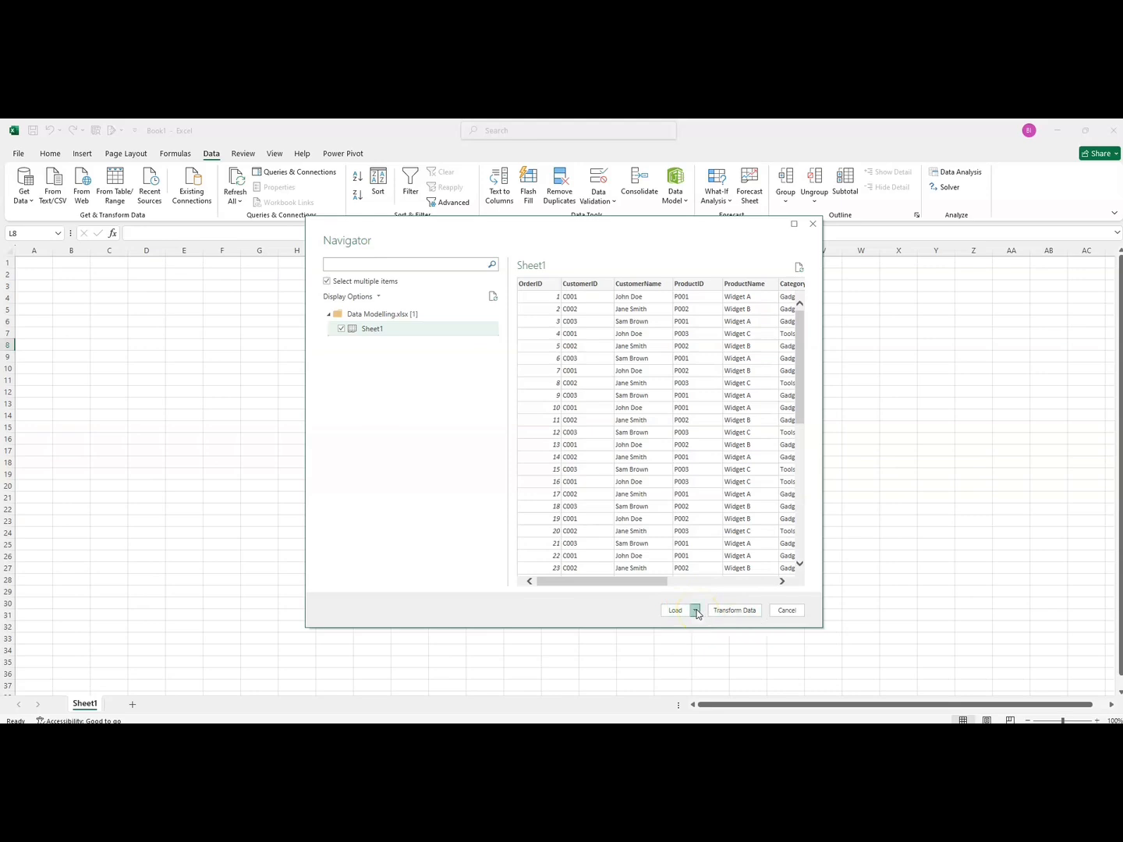
pyautogui.click(697, 614)
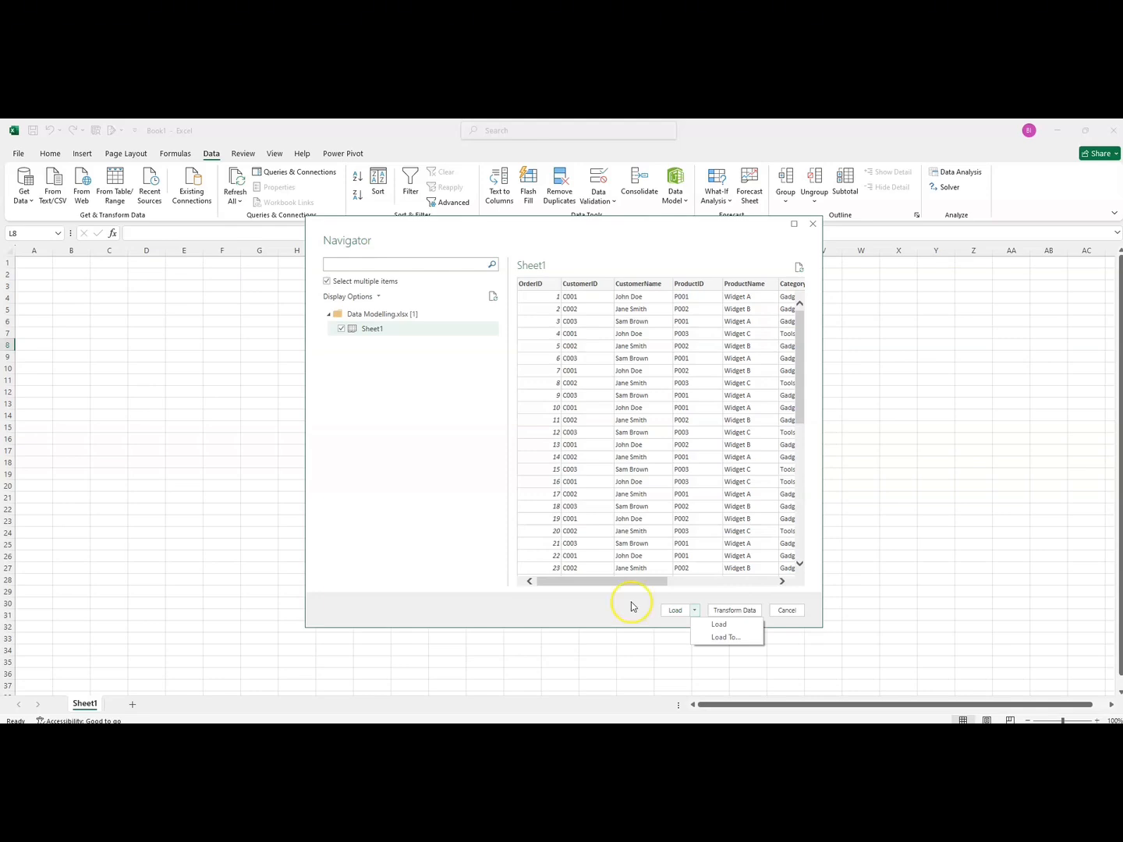
pyautogui.click(726, 611)
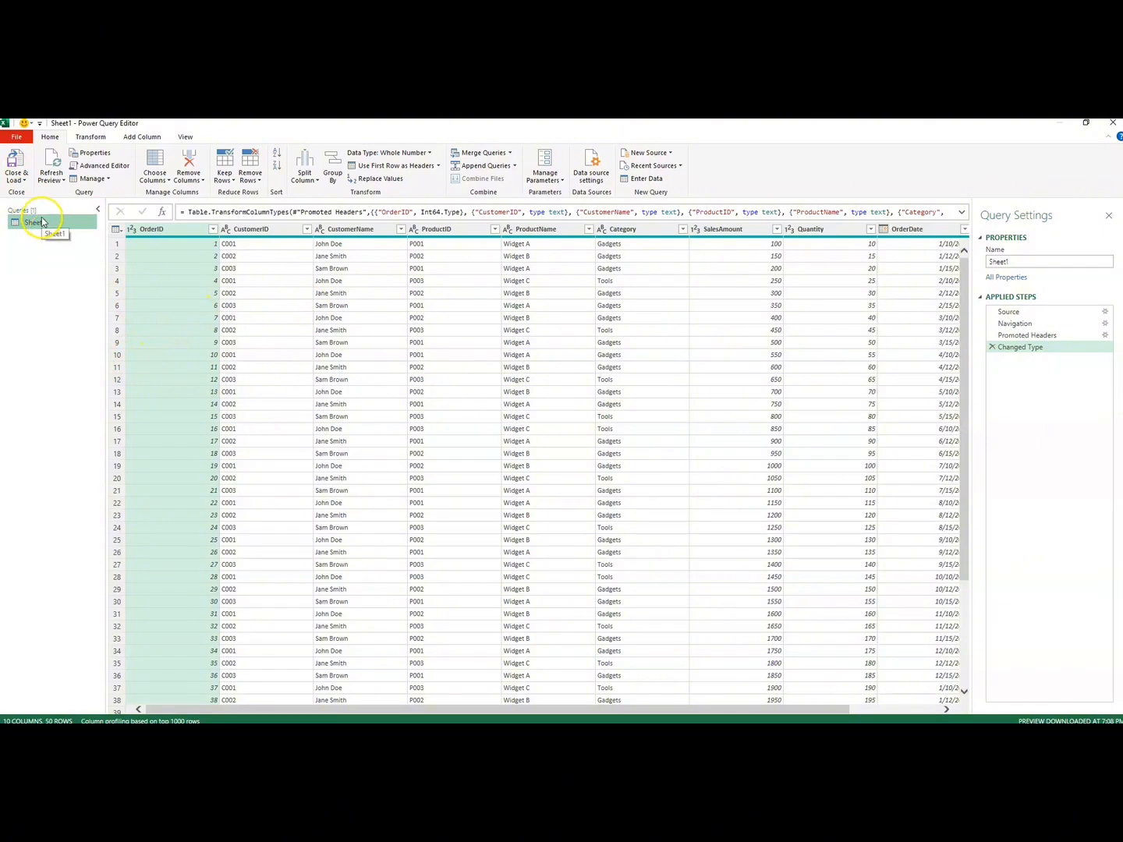
# Step: Rename the Sheet1 query to Excel File in its query properties
pyautogui.moveTo(1022, 261); pyautogui.dragTo(981, 263)
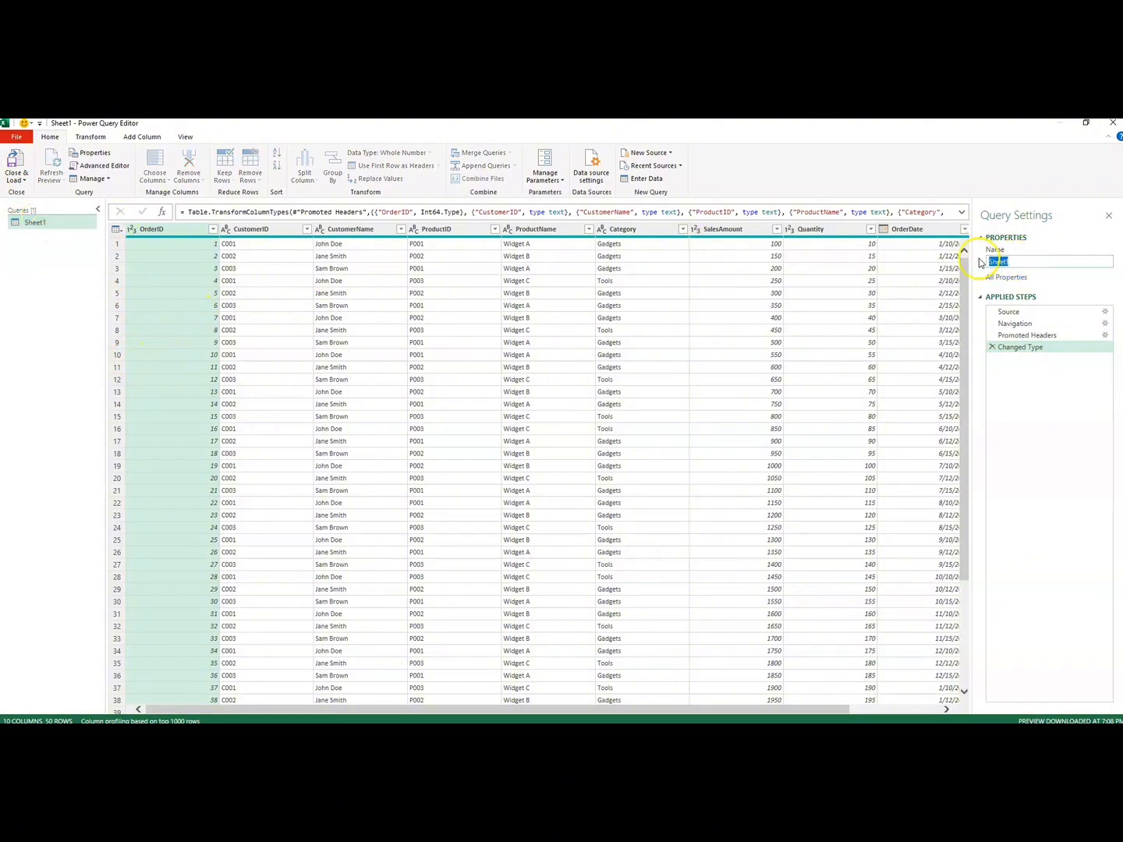
pyautogui.press('BackSpace')
pyautogui.click(1024, 266)
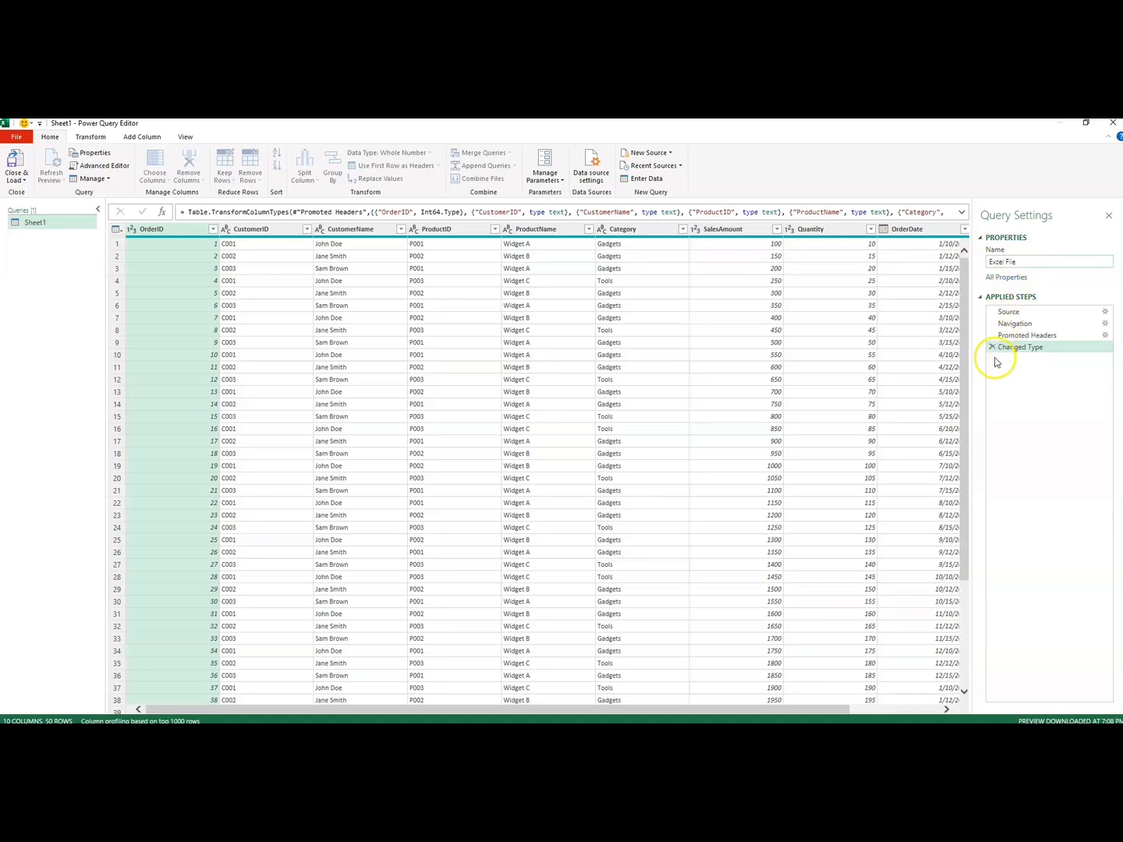
pyautogui.click(53, 305)
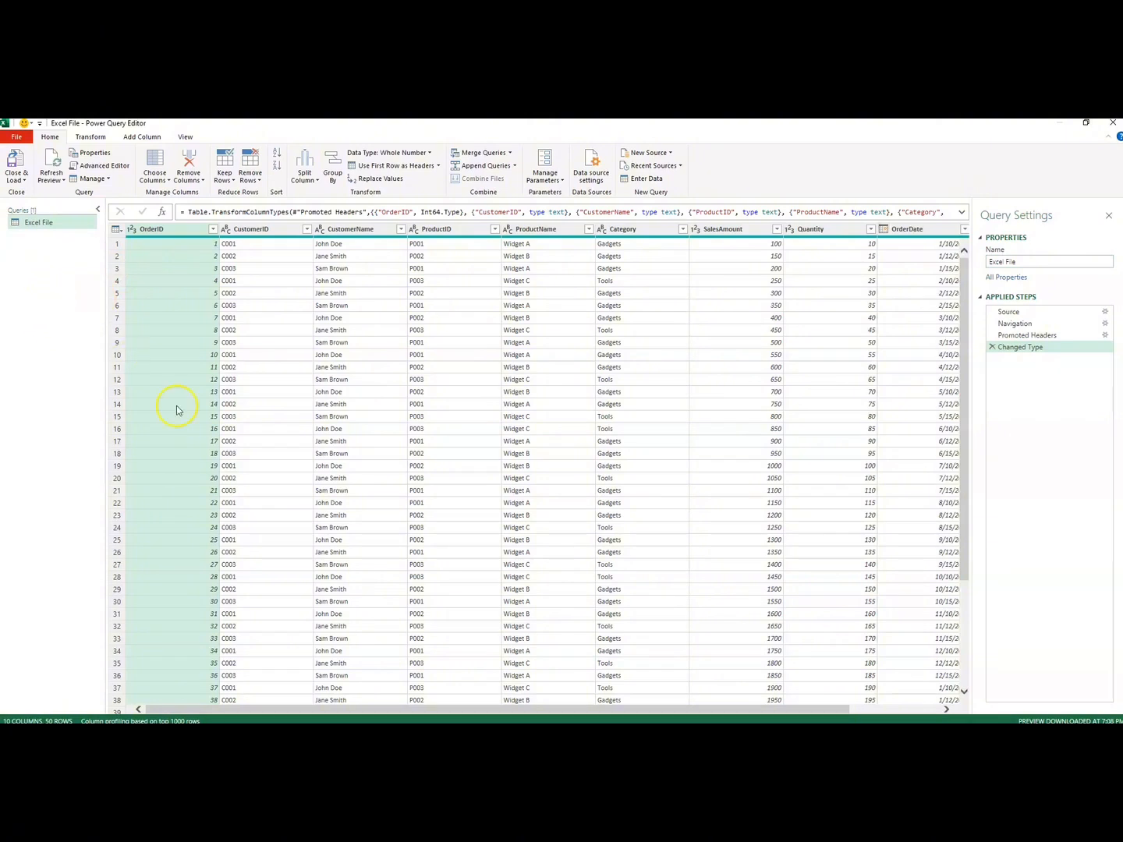
# Step: Switch to the Importing Data folder in File Explorer and compare the file types of the two Data Modelling files
pyautogui.click(273, 732)
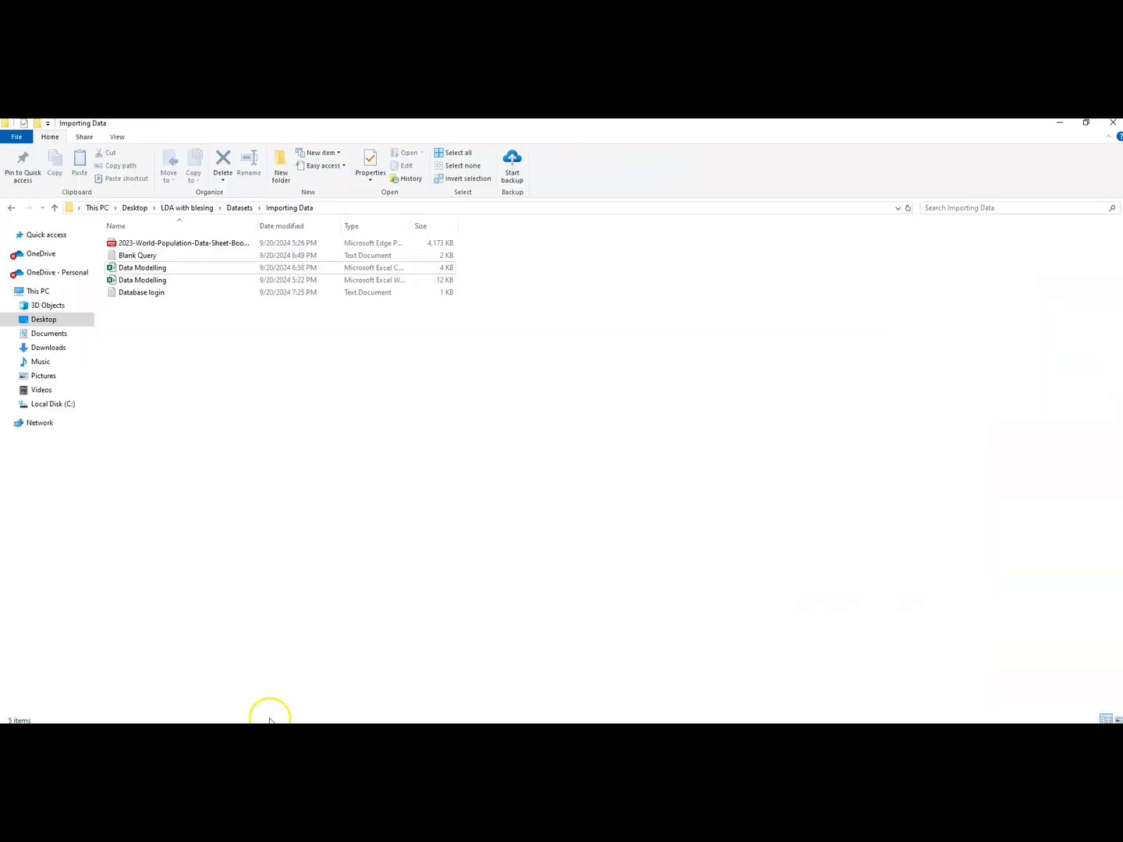
pyautogui.click(135, 269)
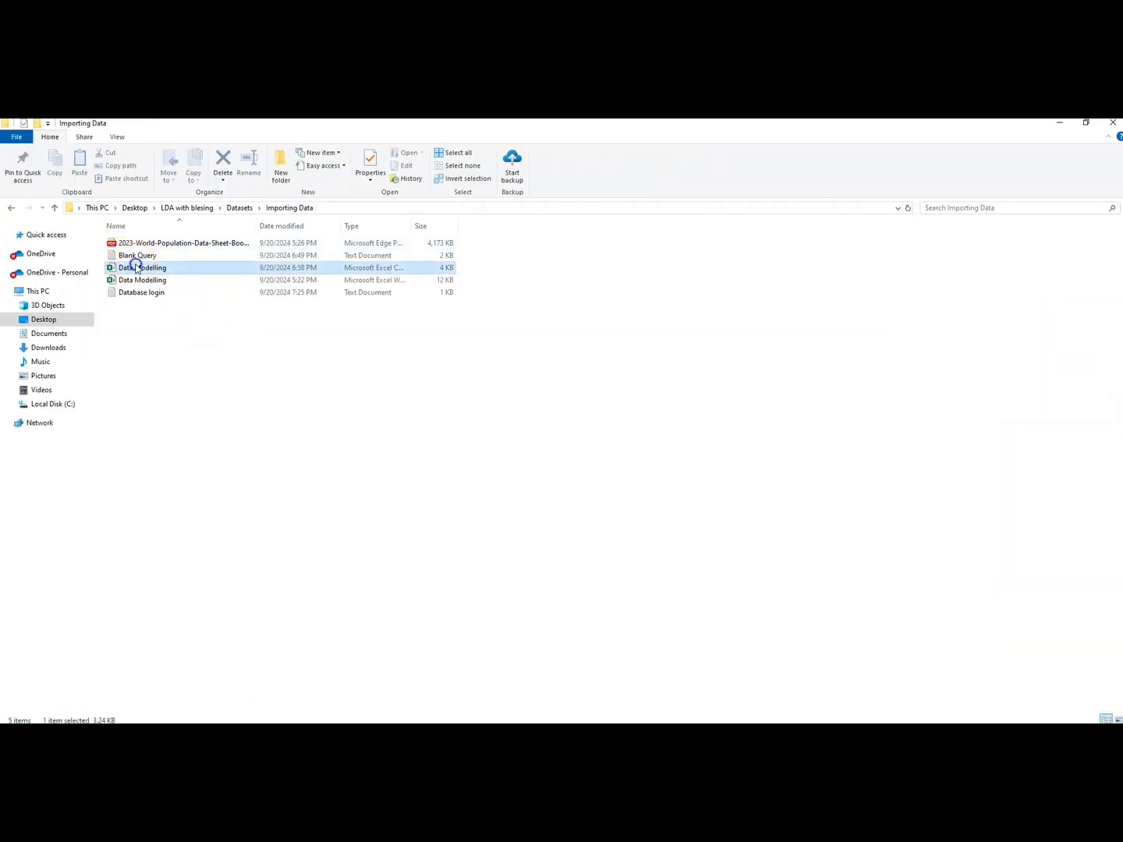
pyautogui.click(137, 282)
pyautogui.click(133, 269)
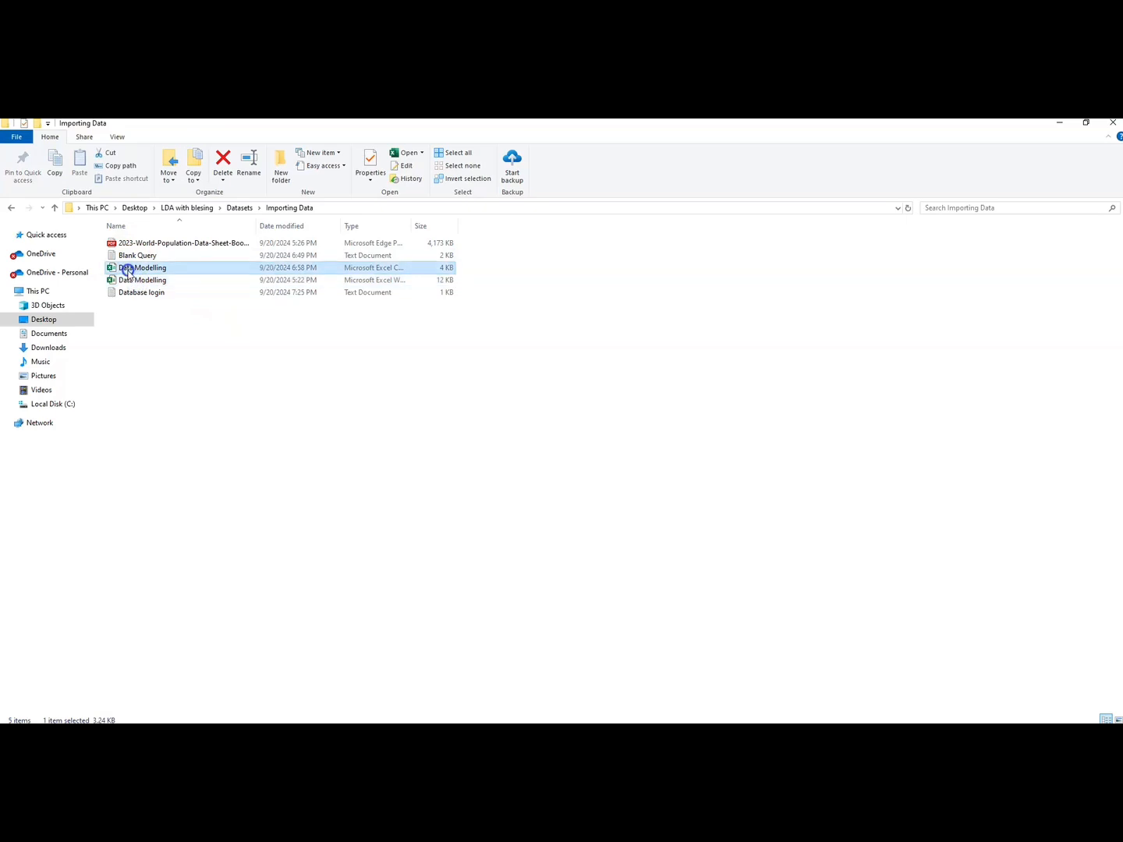
pyautogui.click(135, 281)
pyautogui.click(129, 269)
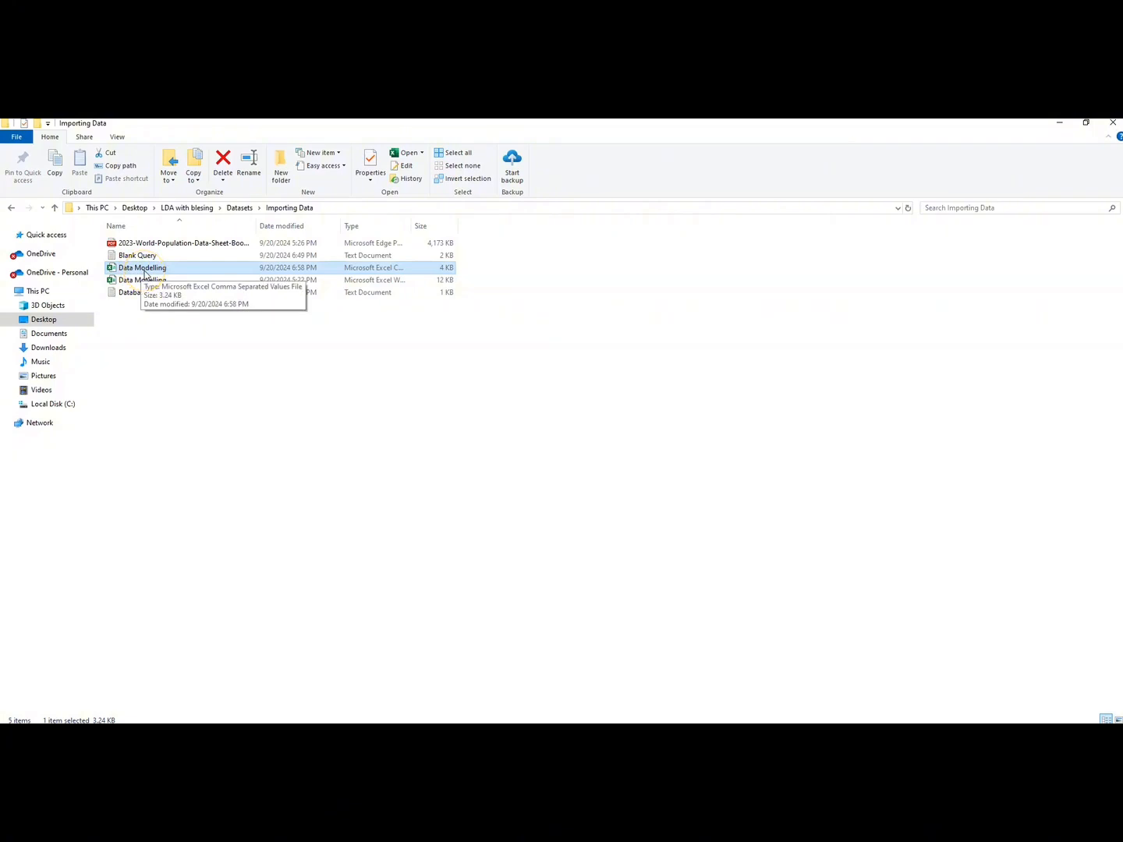
pyautogui.click(155, 273)
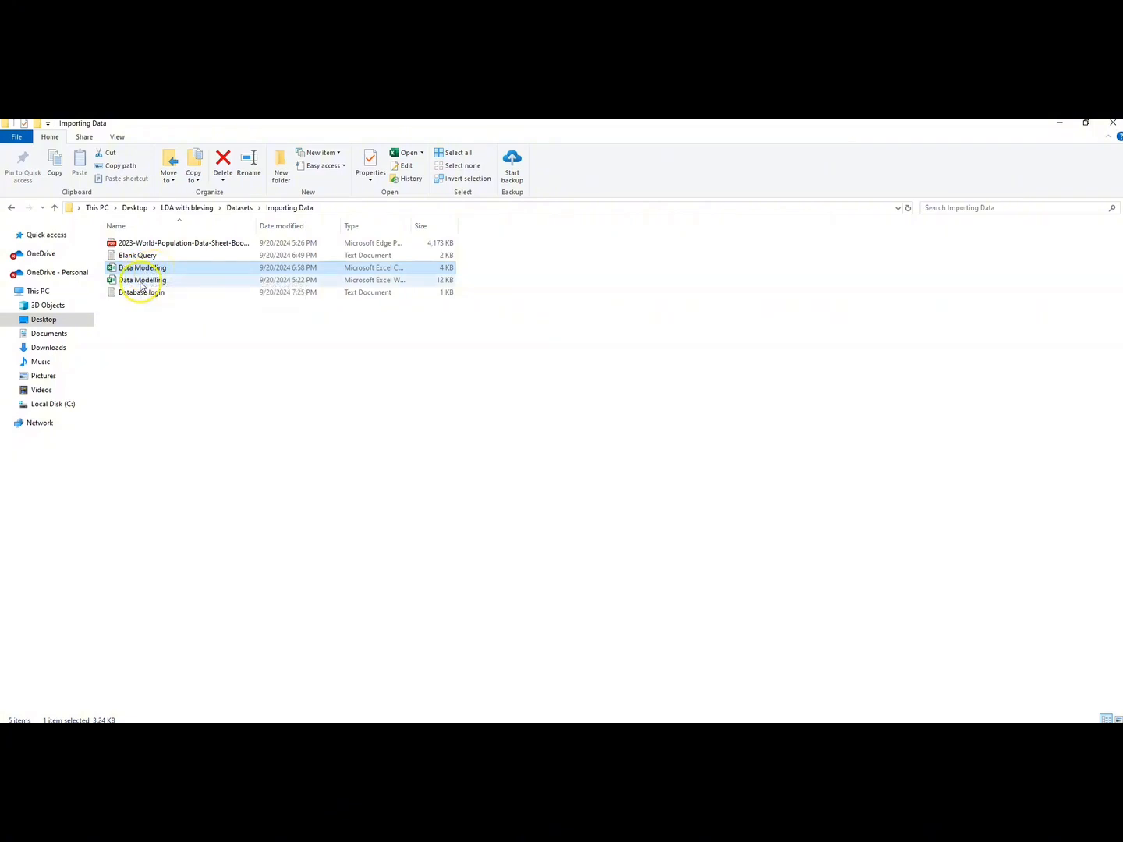
pyautogui.click(141, 283)
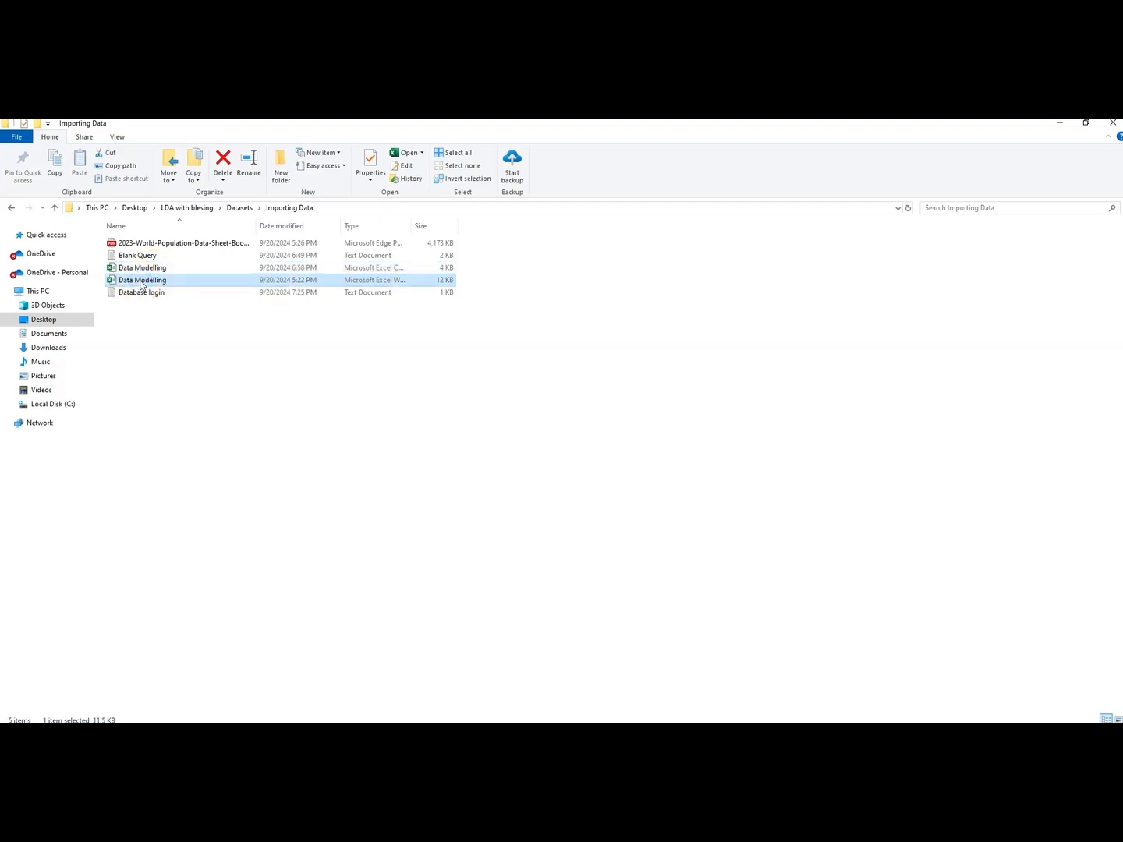
pyautogui.click(144, 283)
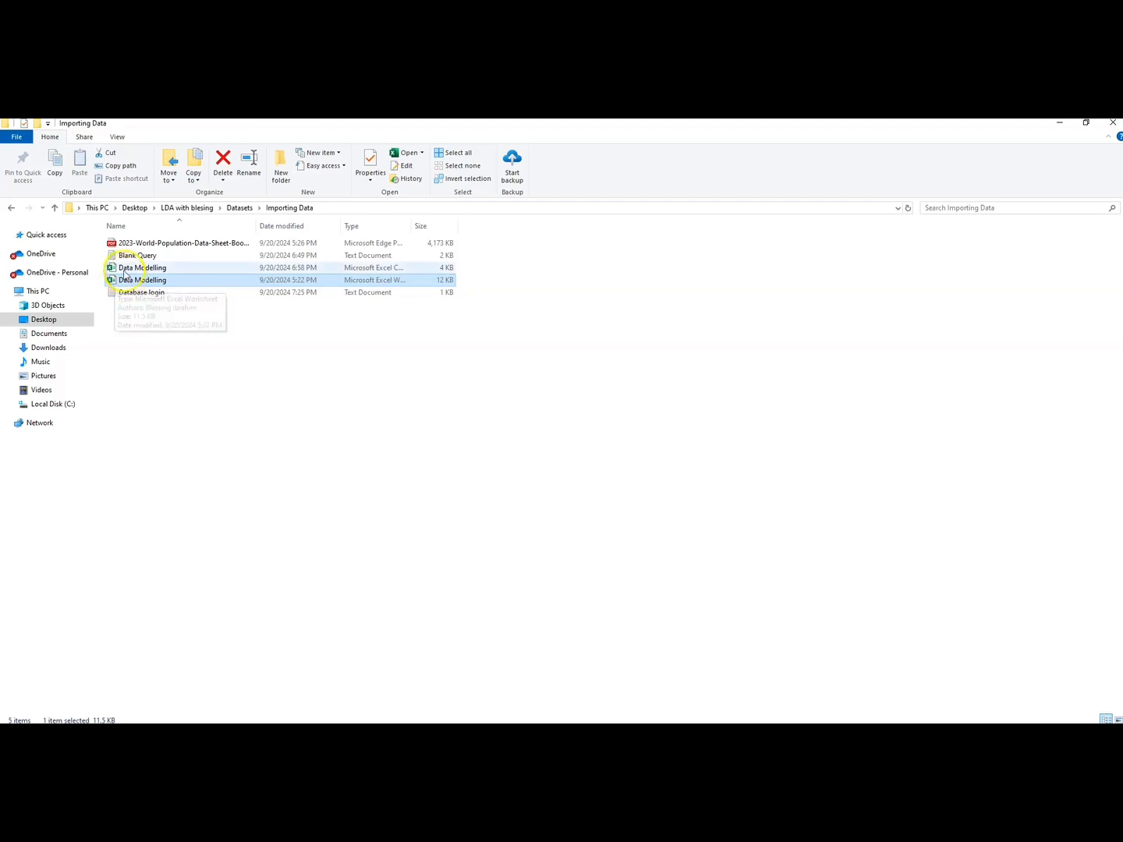
pyautogui.click(122, 268)
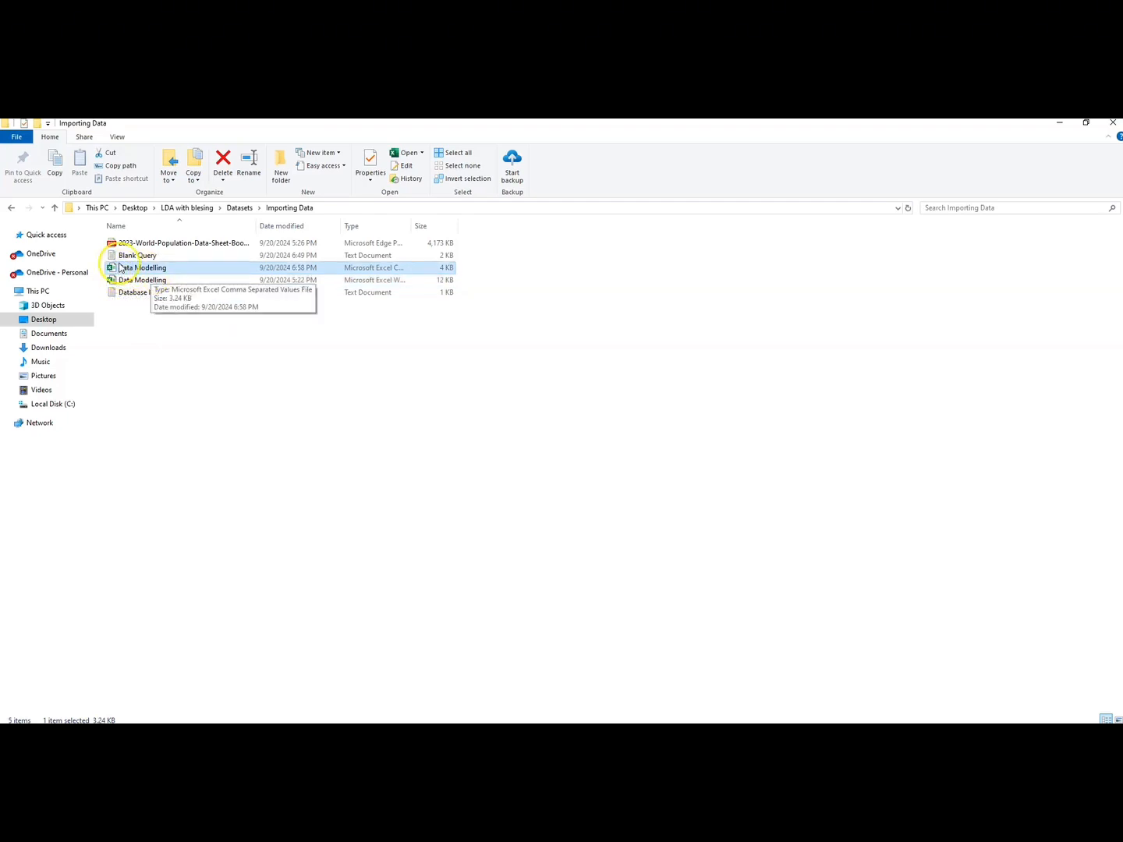
# Step: Open the Data Modelling CSV file in Notepad, inspect how its values are separated, and close it
pyautogui.click(421, 153)
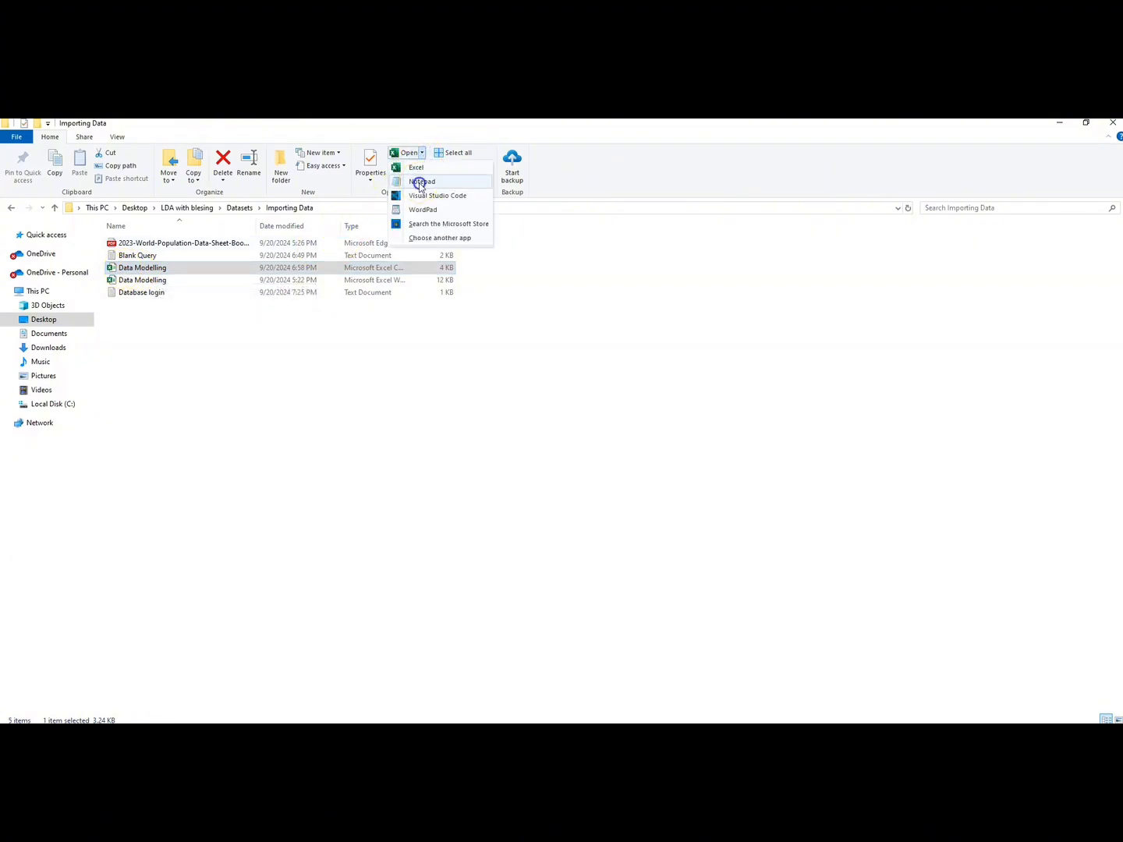
pyautogui.click(422, 180)
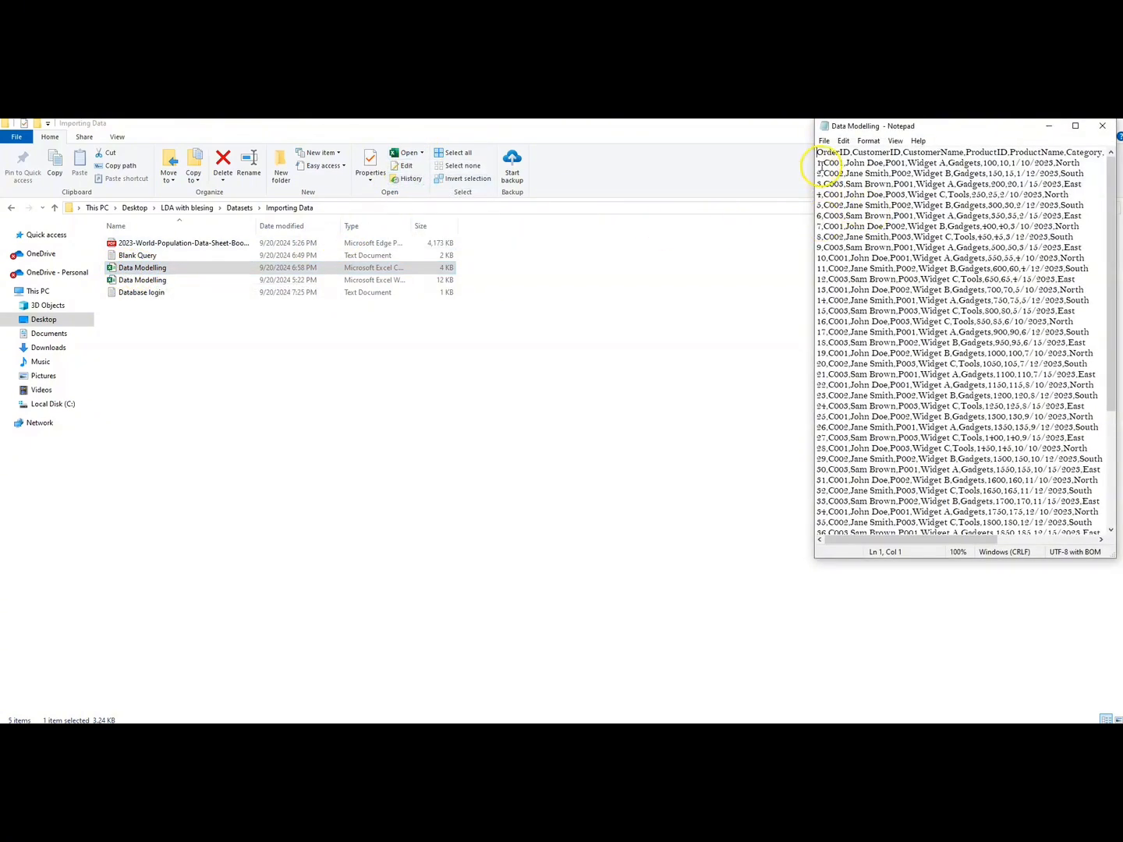
pyautogui.click(825, 165)
pyautogui.click(1100, 127)
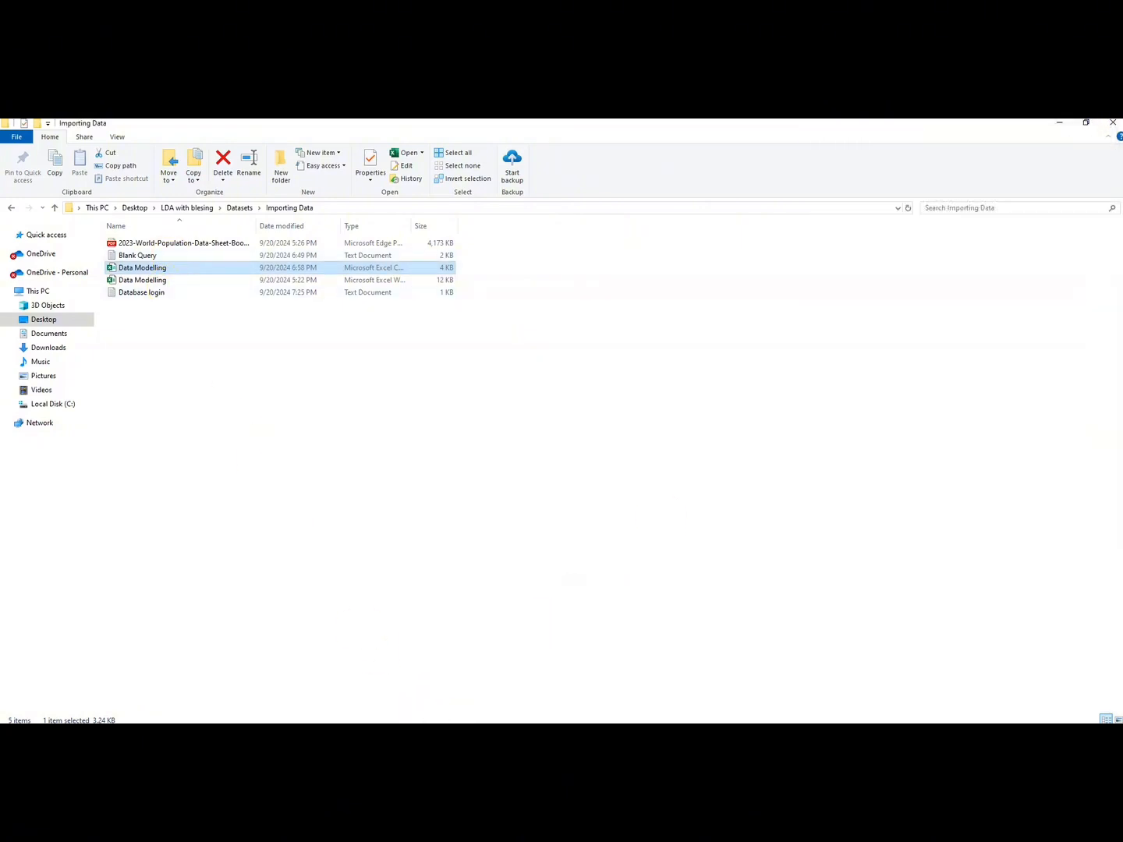
# Step: Switch back to the Power Query Editor and review the list of recent data sources
pyautogui.click(467, 702)
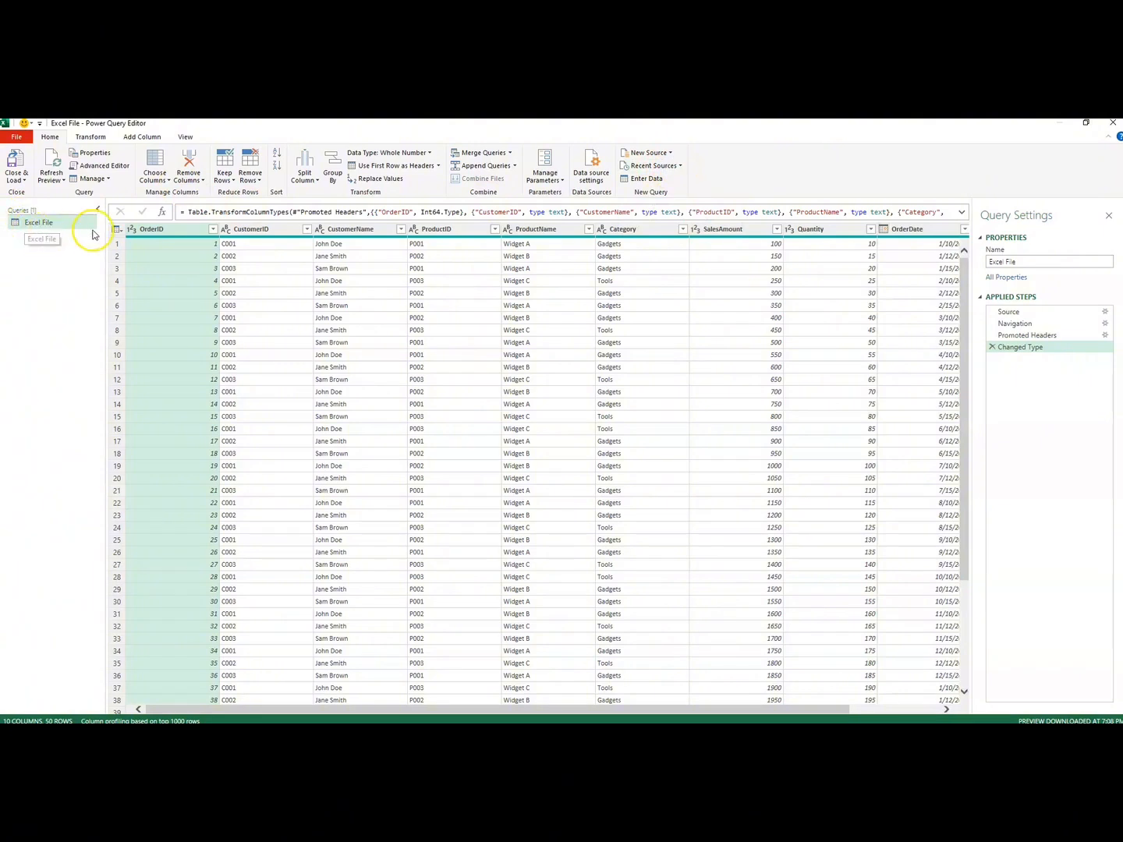
pyautogui.click(682, 166)
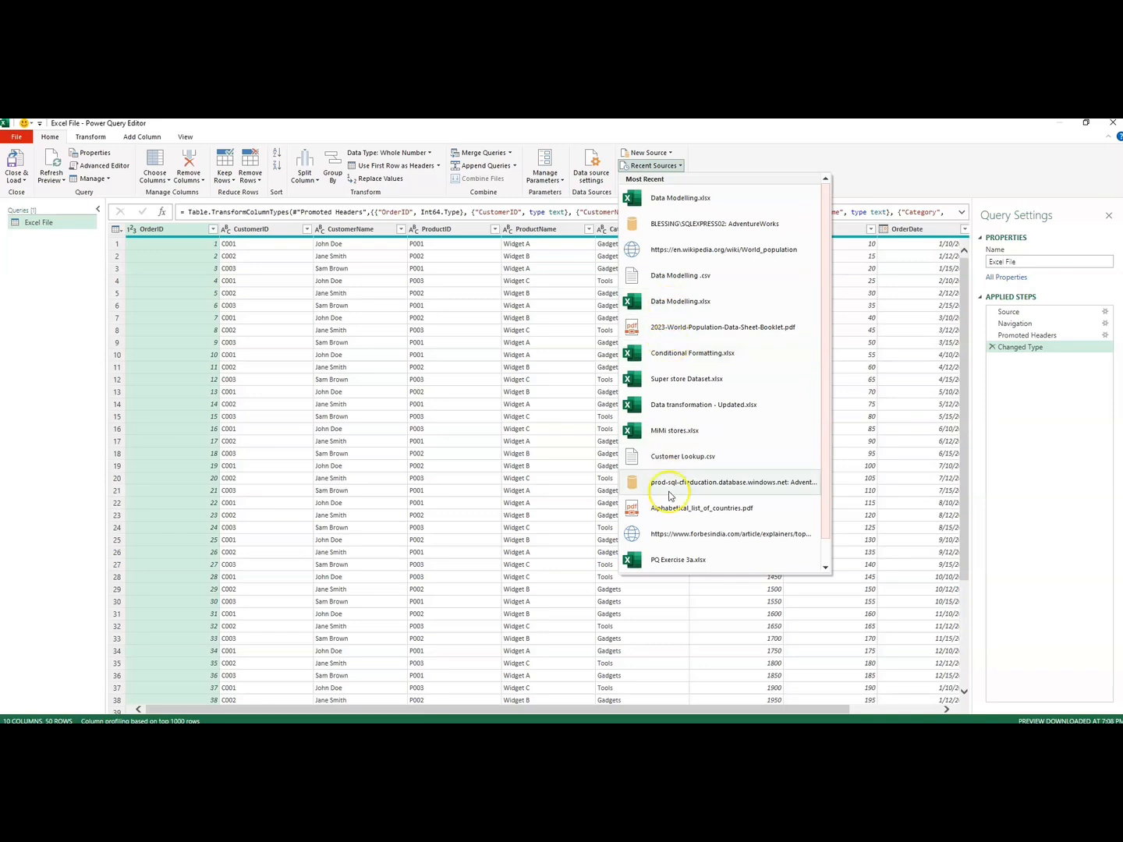
pyautogui.click(743, 156)
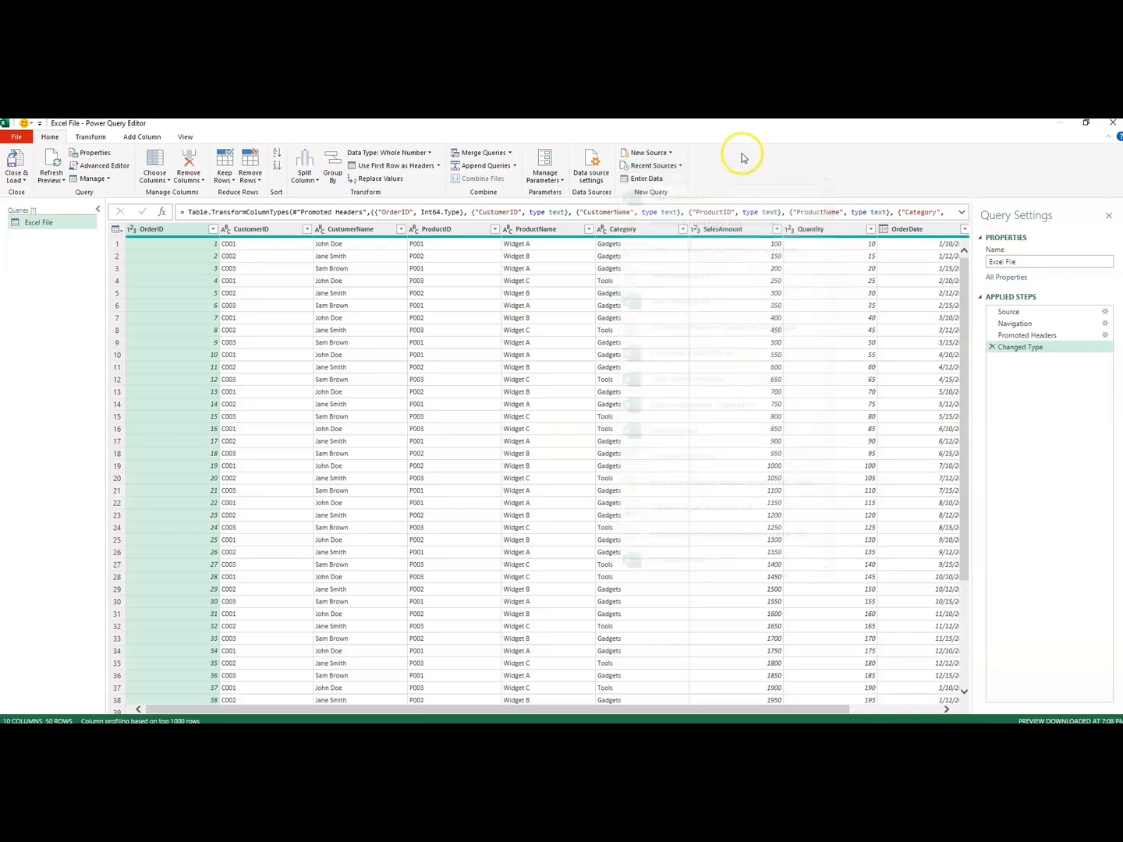
# Step: Add a new Text/CSV source, compare the All Files and Text Files filters, and open the Data Modelling CSV file from Importing Data
pyautogui.click(670, 152)
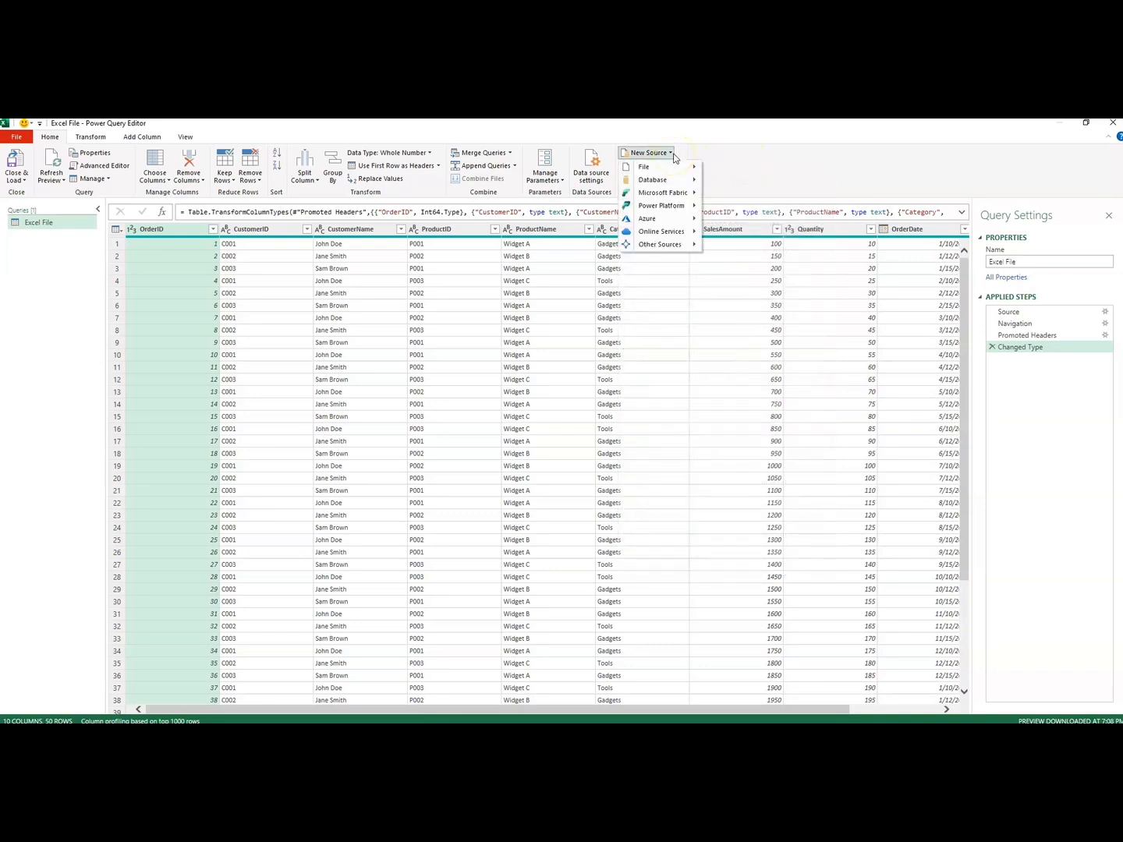
pyautogui.moveTo(648, 165)
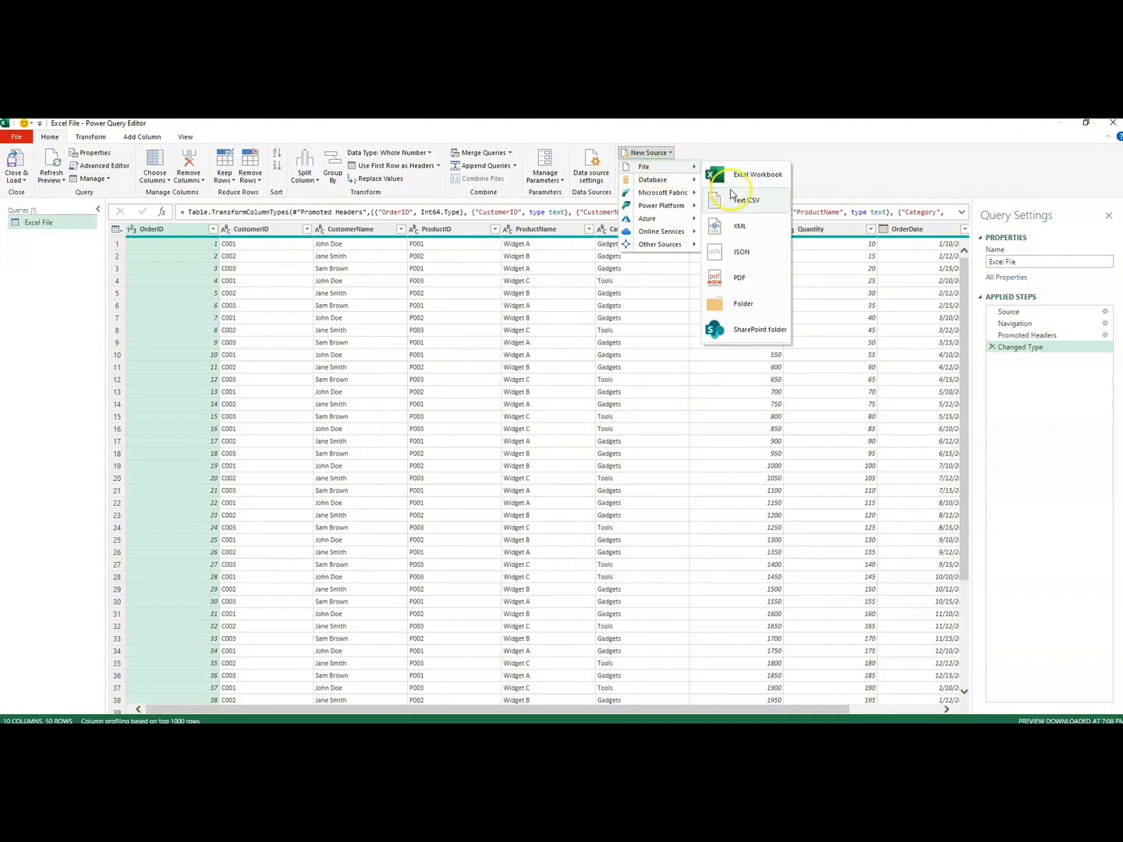
pyautogui.click(742, 200)
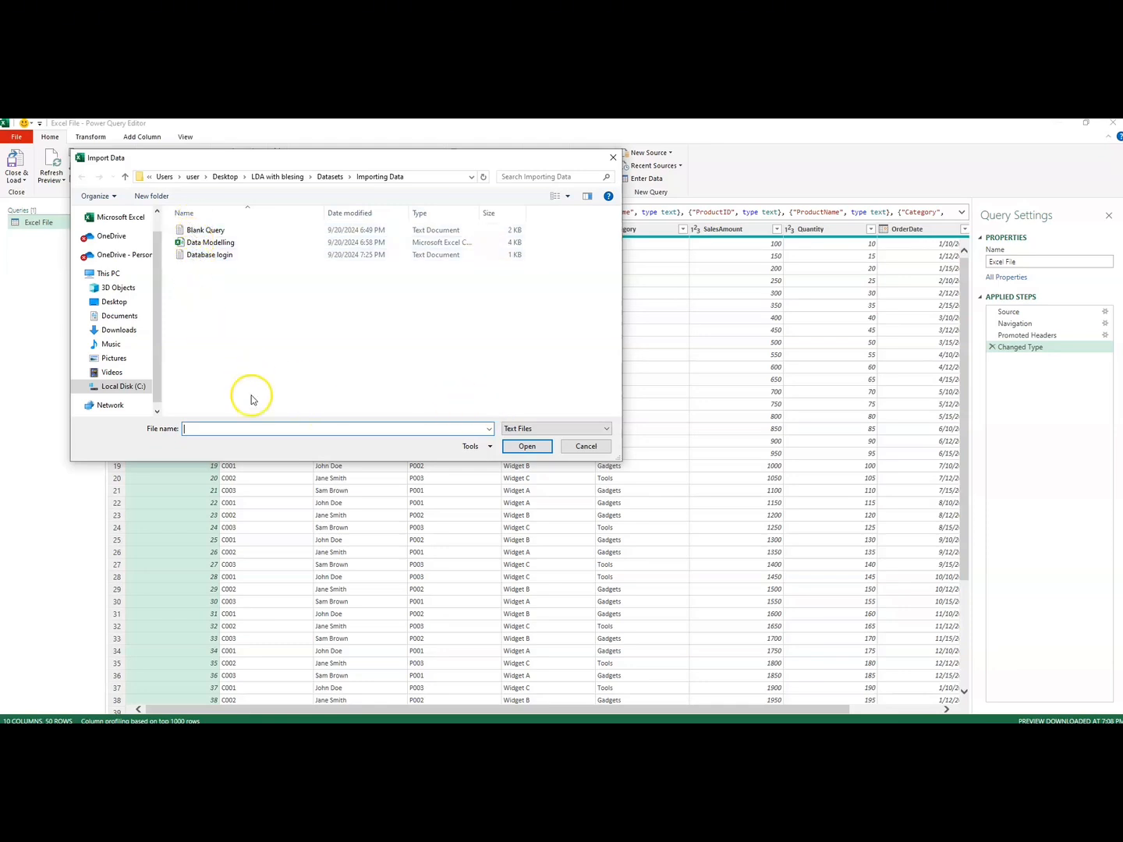
pyautogui.click(609, 433)
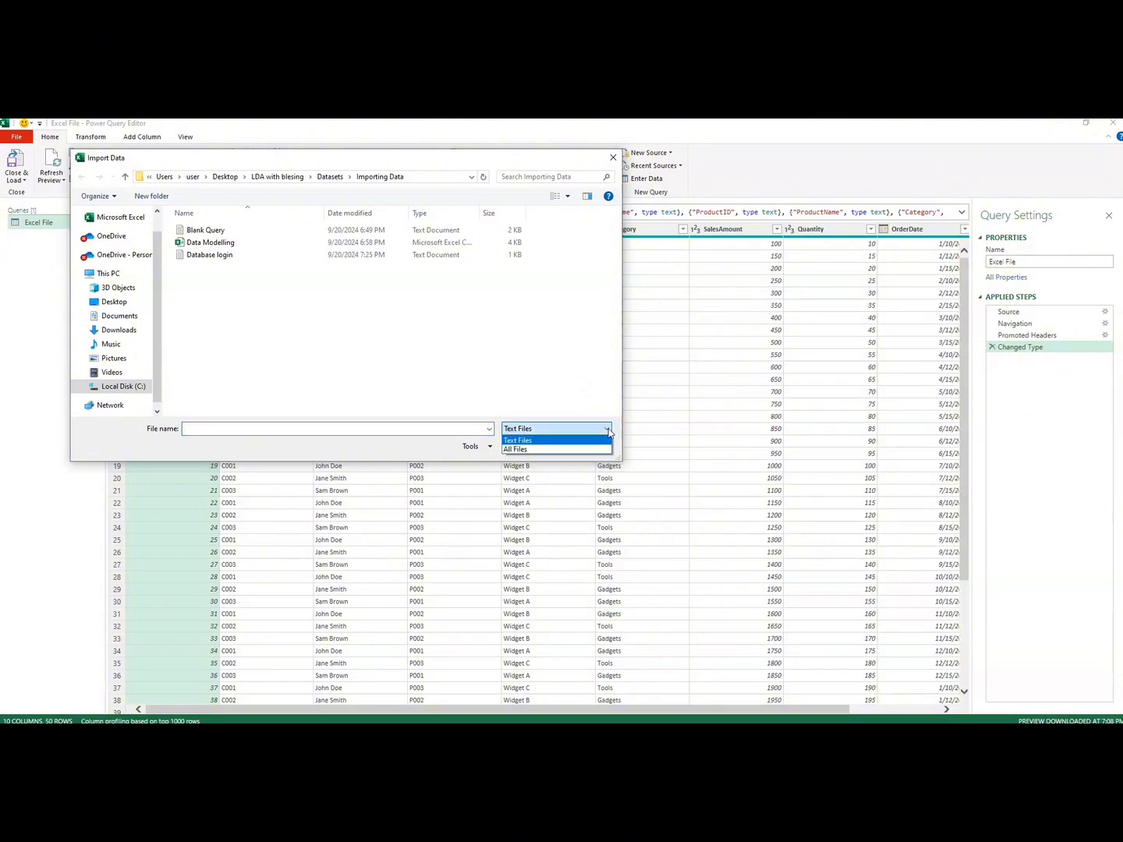
pyautogui.click(530, 452)
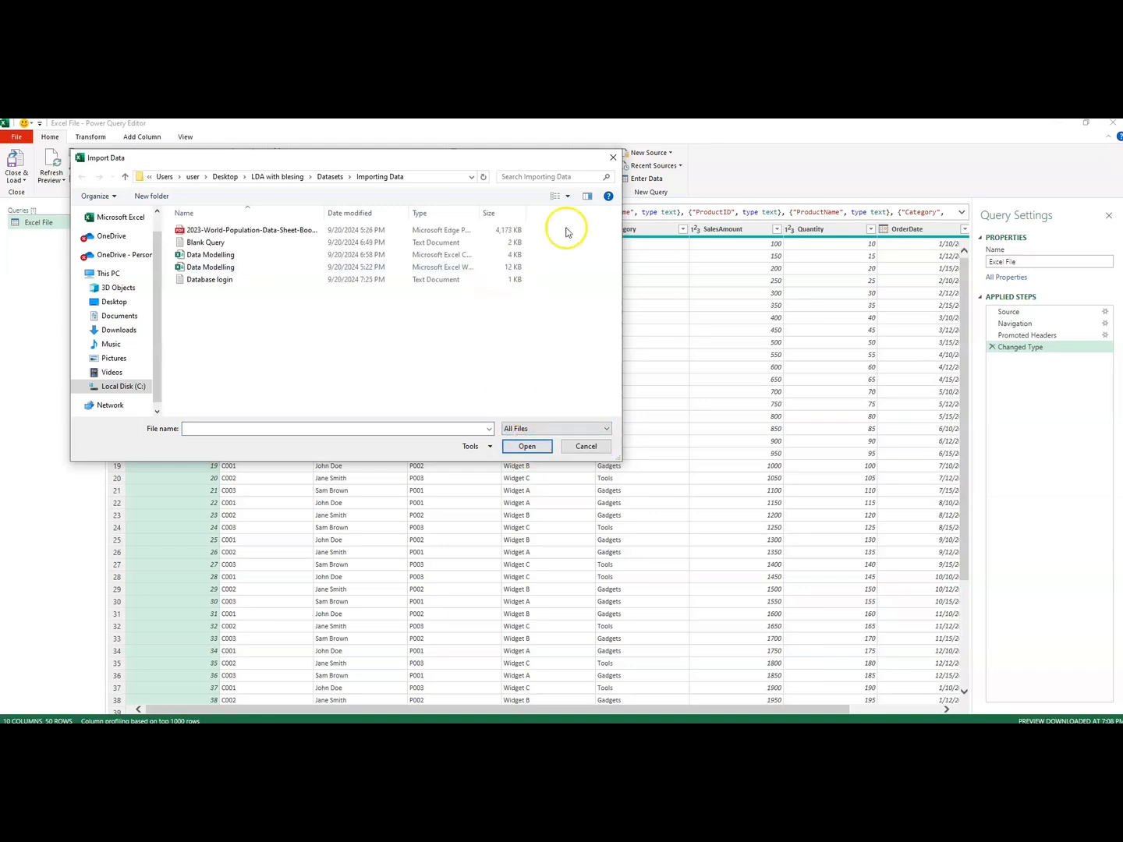
pyautogui.click(607, 430)
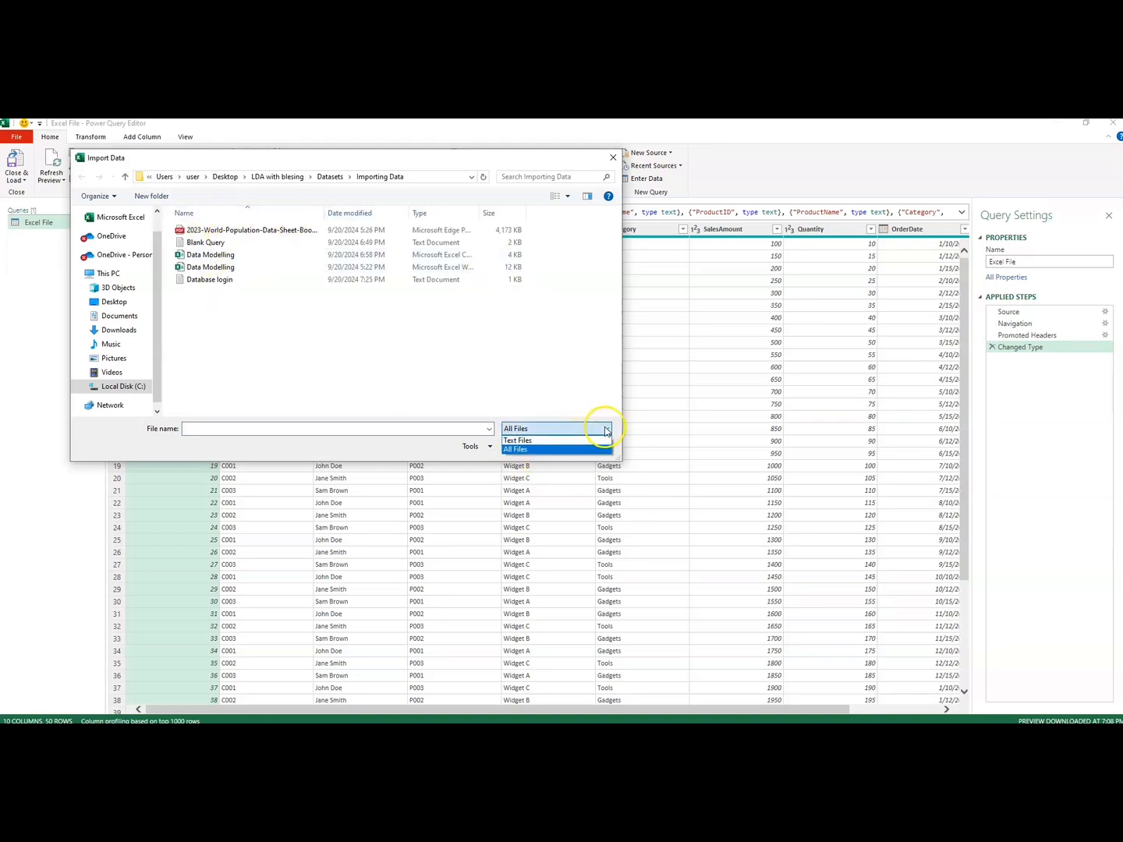
pyautogui.click(568, 441)
pyautogui.click(212, 241)
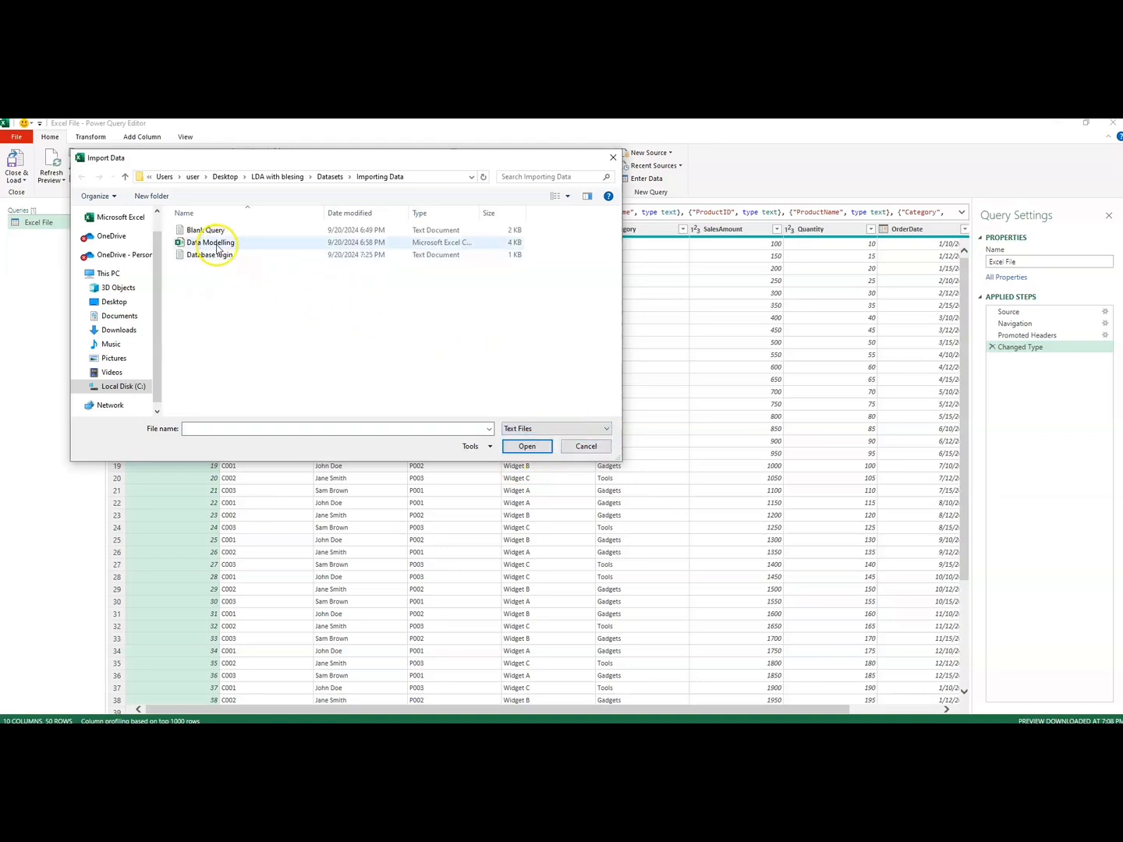
pyautogui.click(520, 447)
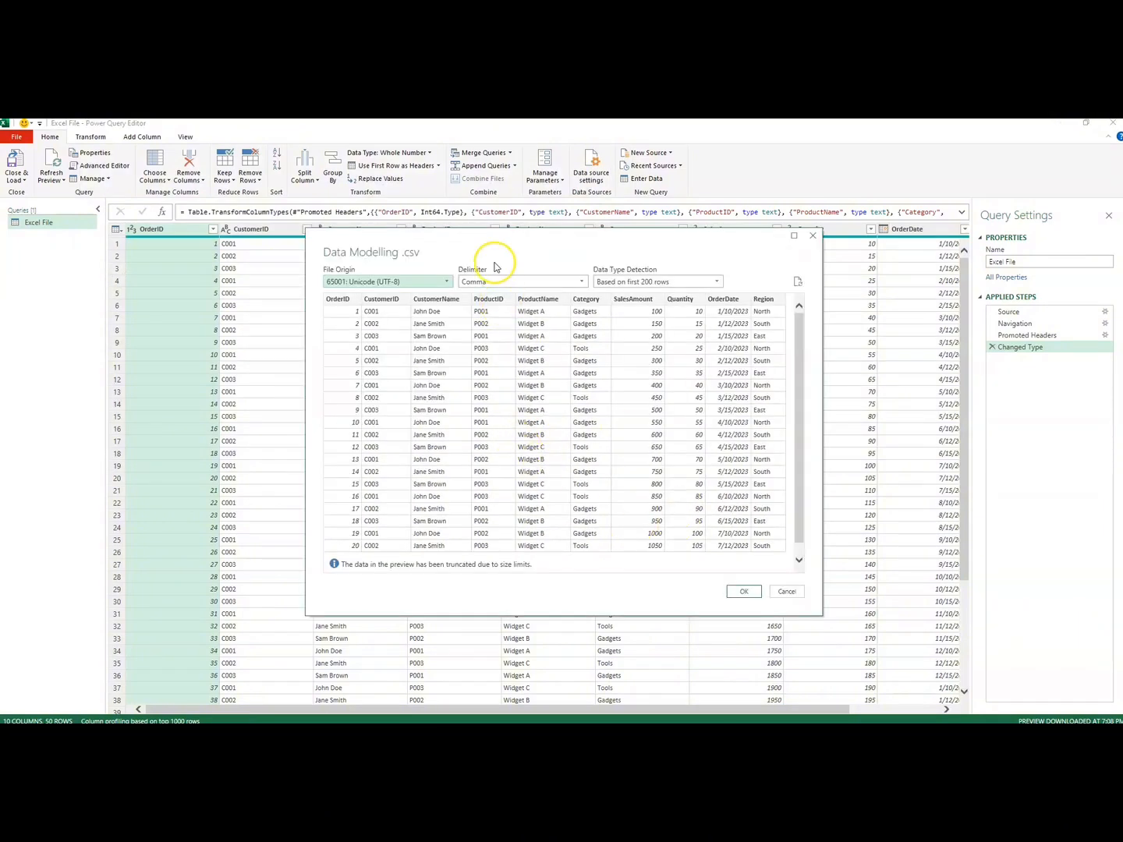
# Step: Examine the delimiter and data type detection options offered for Data Modelling .csv
pyautogui.moveTo(491, 250); pyautogui.dragTo(450, 220)
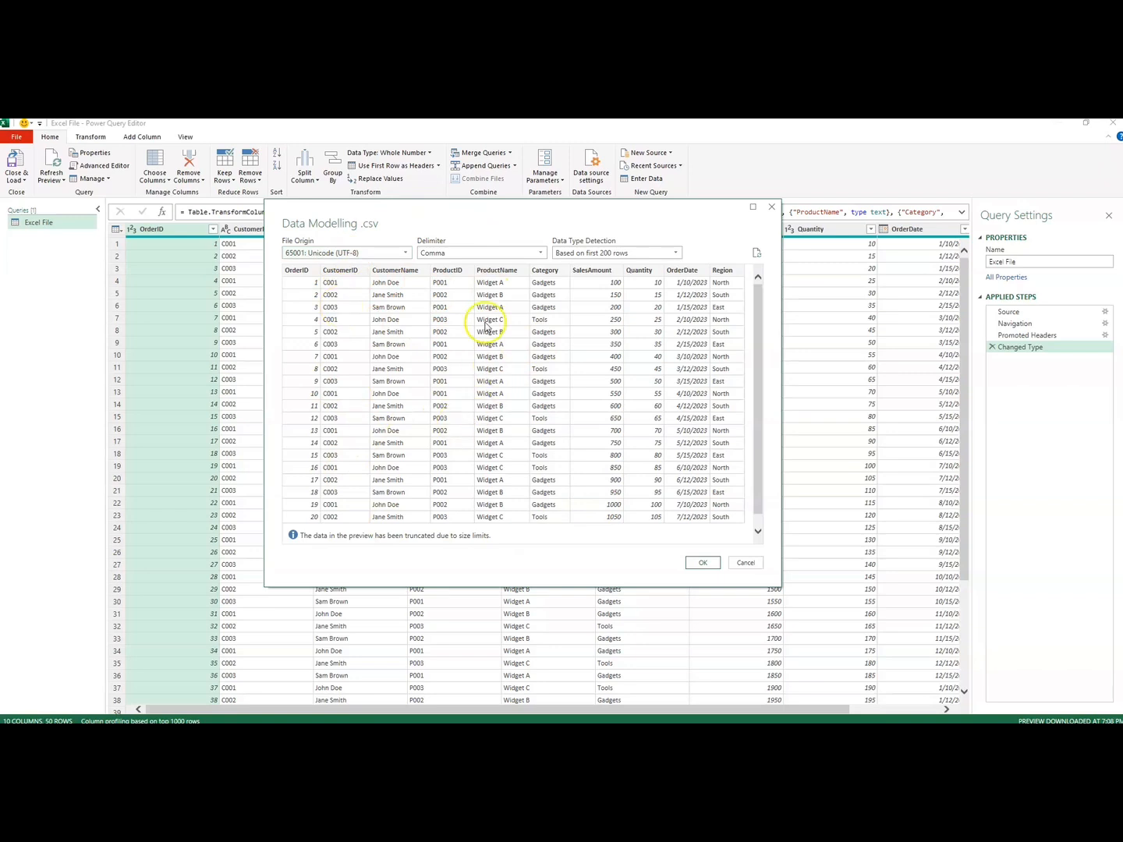
pyautogui.click(458, 254)
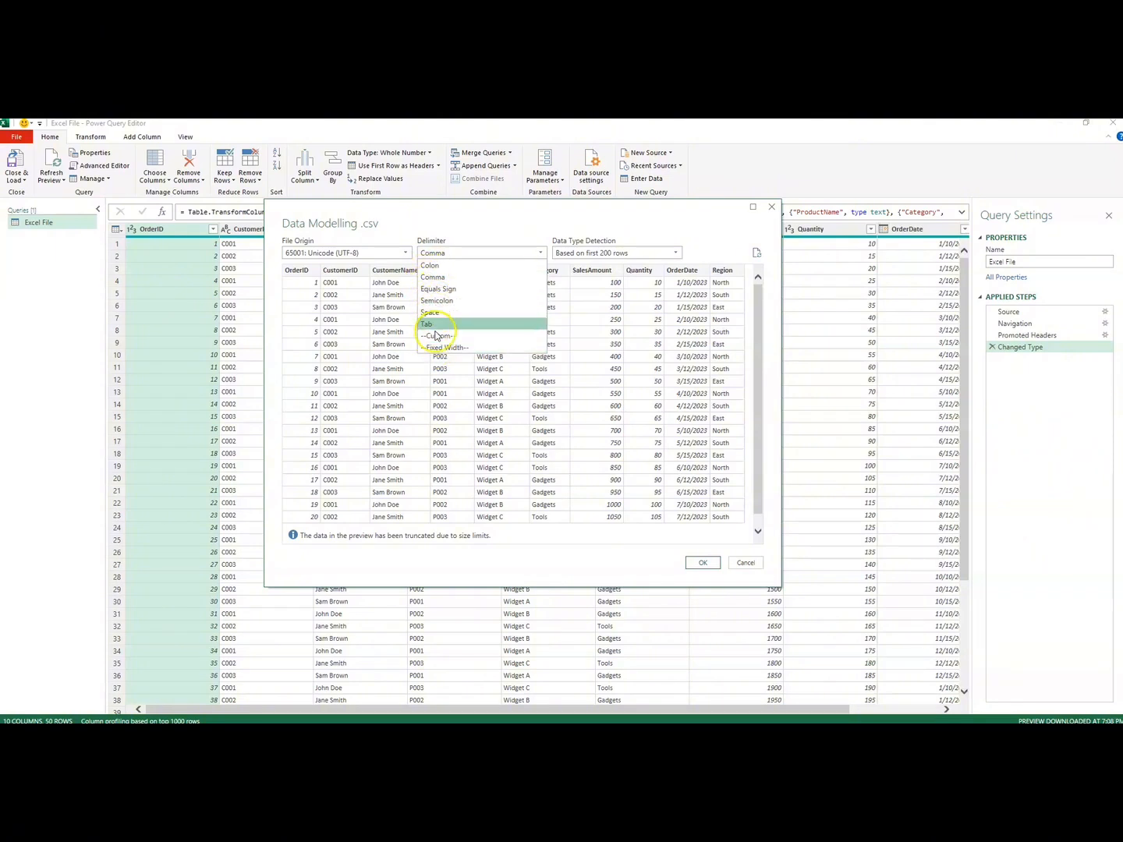
pyautogui.click(616, 253)
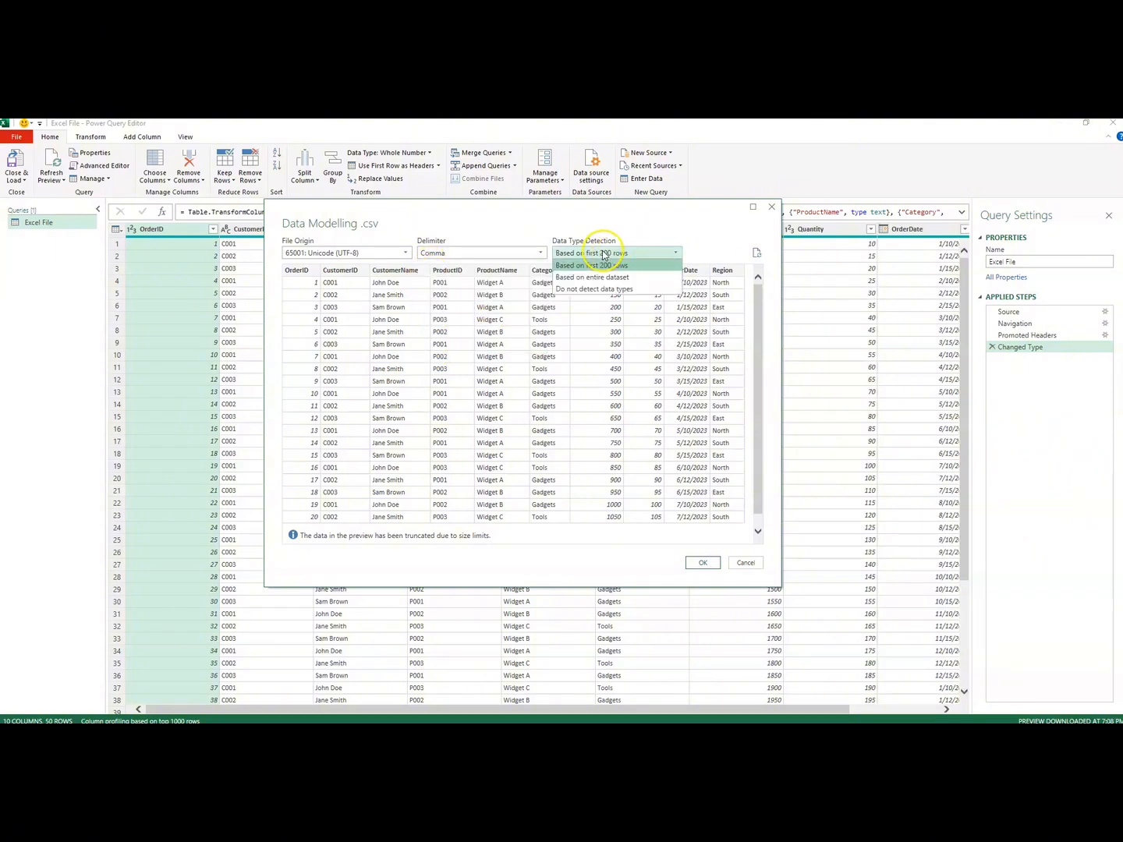
pyautogui.click(581, 251)
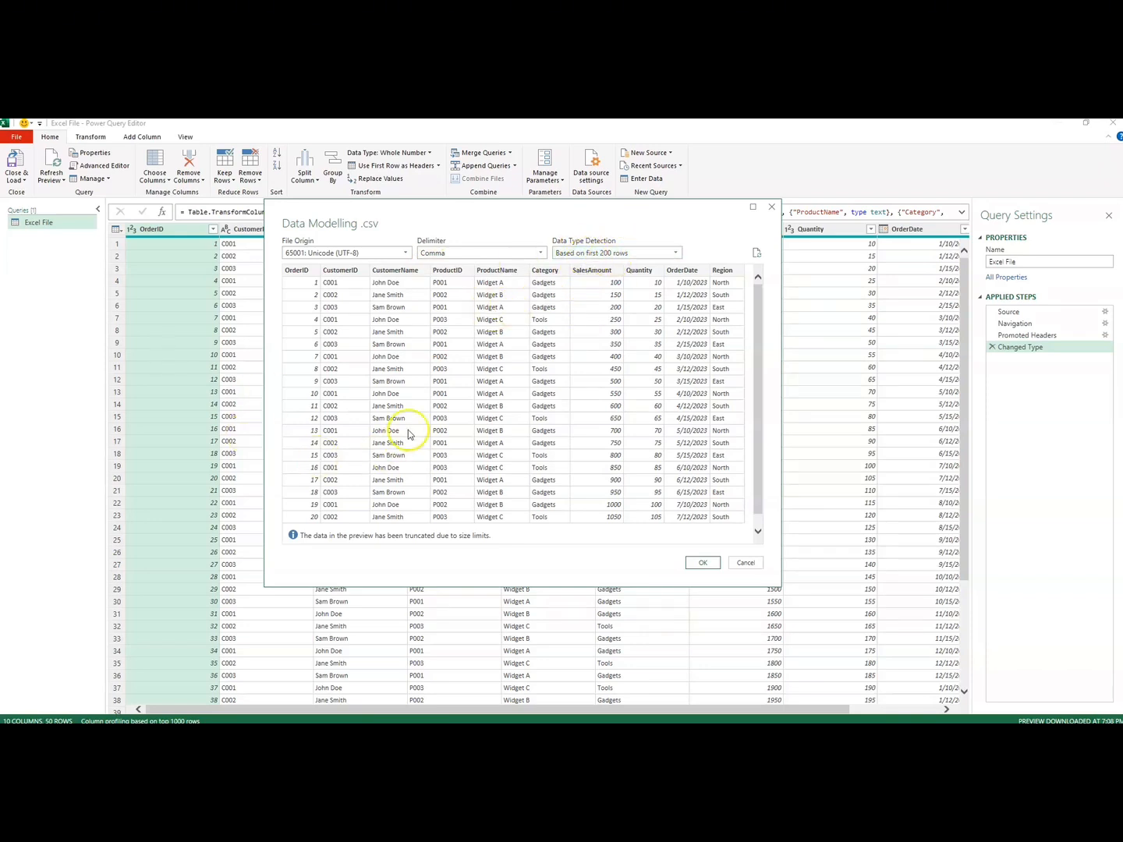
# Step: Try data type detection based on the entire dataset, set it back to the first 200 rows, and import the CSV data
pyautogui.click(615, 255)
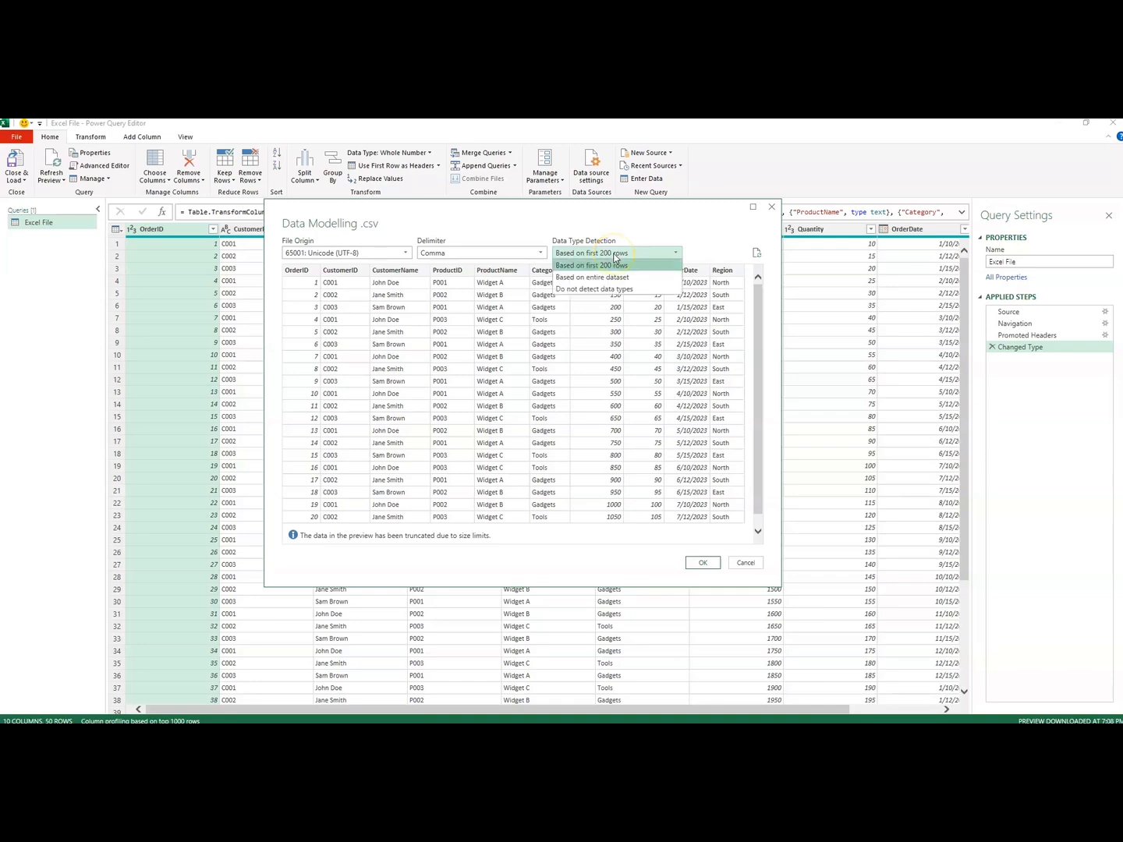
pyautogui.click(572, 278)
pyautogui.click(600, 253)
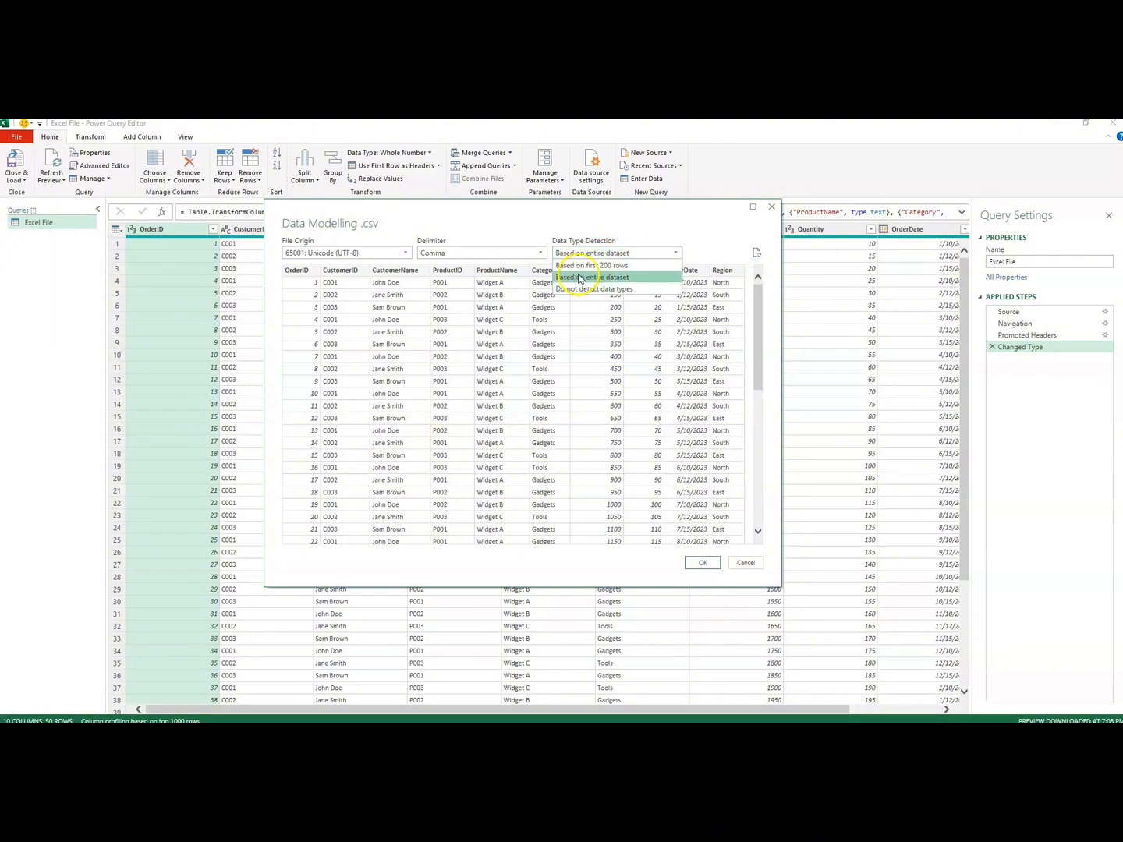
pyautogui.click(577, 265)
pyautogui.click(602, 253)
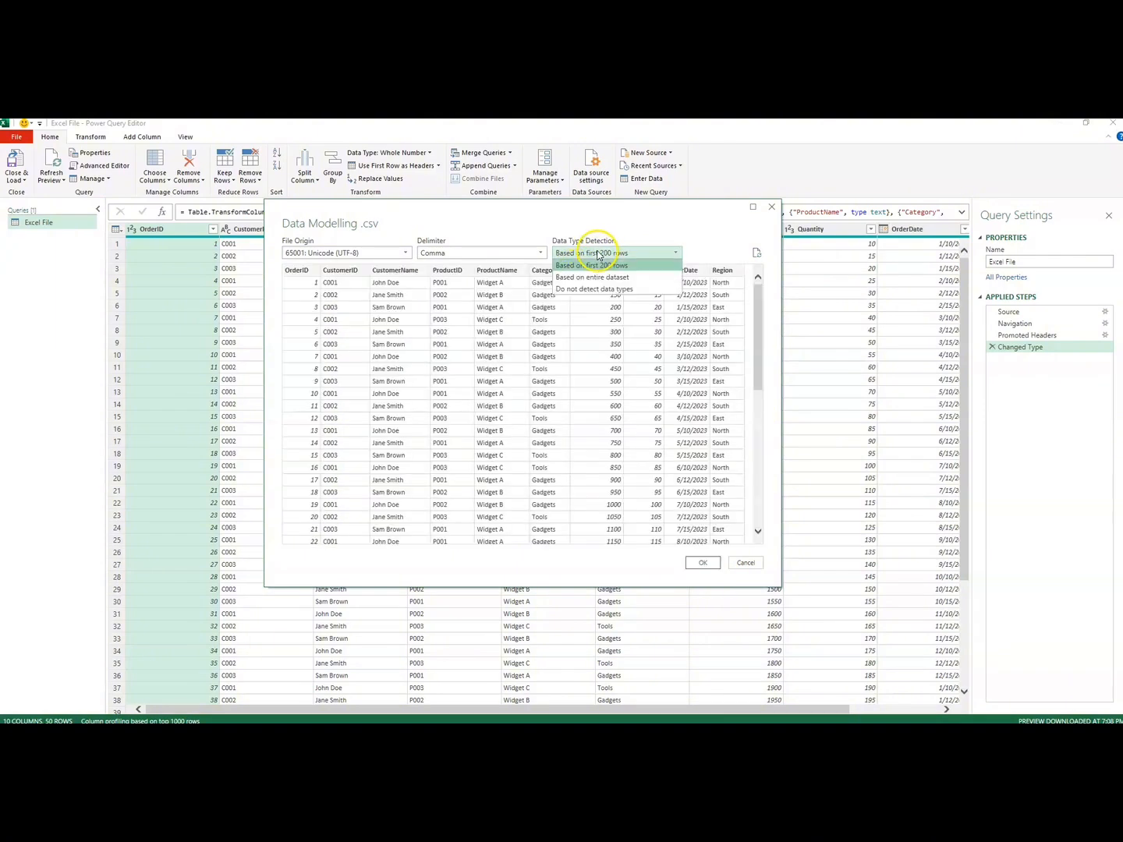
pyautogui.click(606, 265)
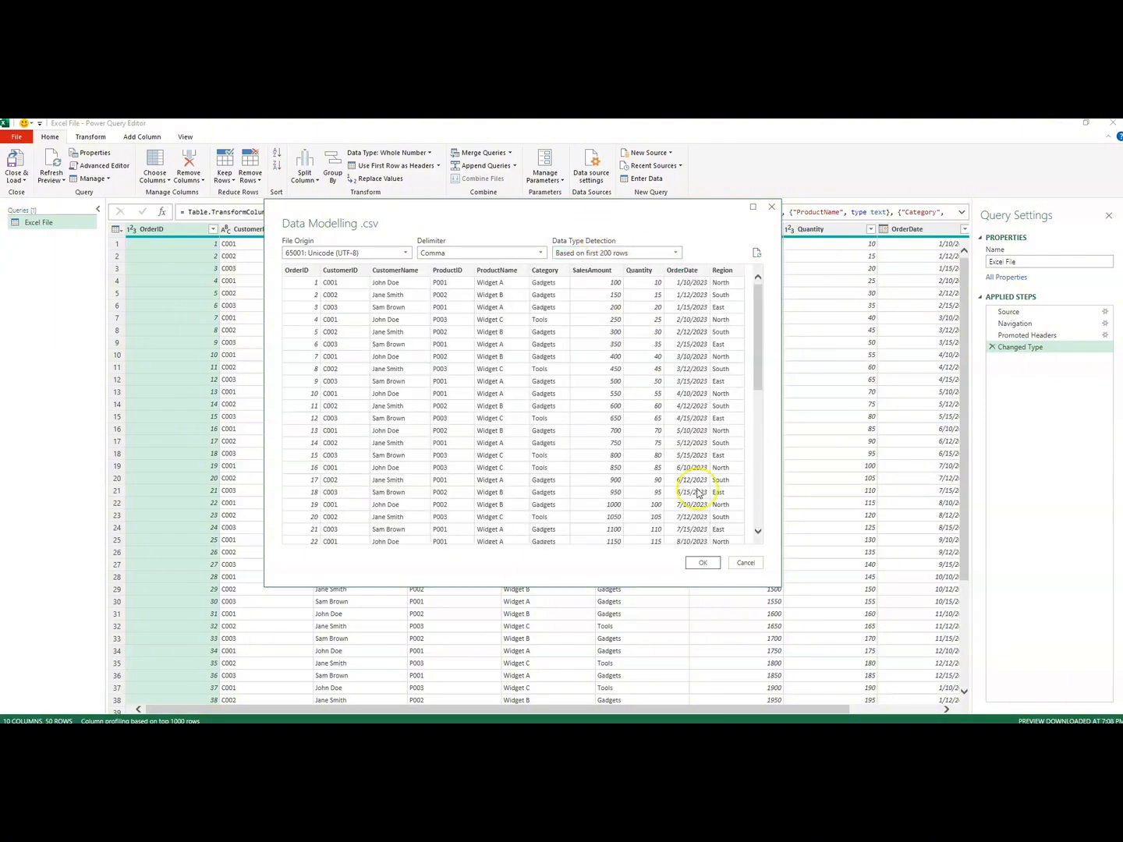
pyautogui.click(704, 564)
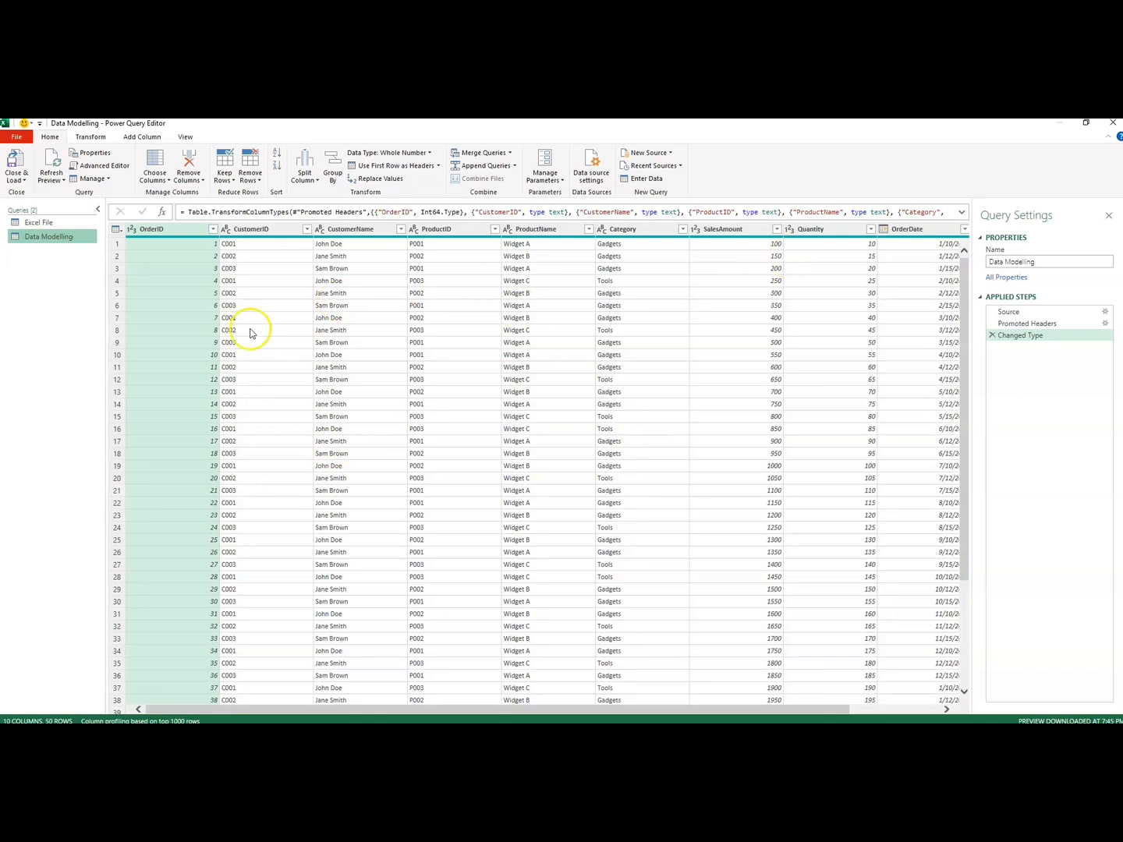
# Step: Rename the Data Modelling query to Data Modelling csv in its query properties
pyautogui.click(1042, 262)
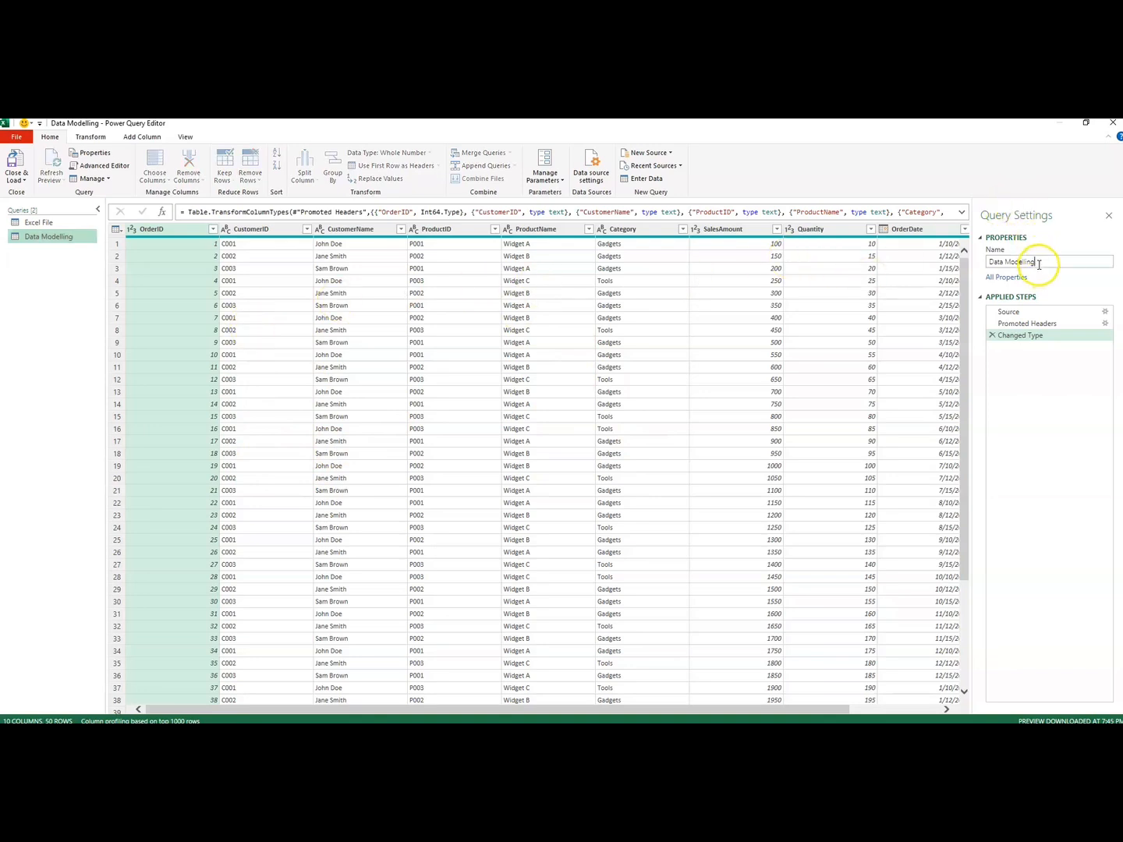
pyautogui.write('cs')
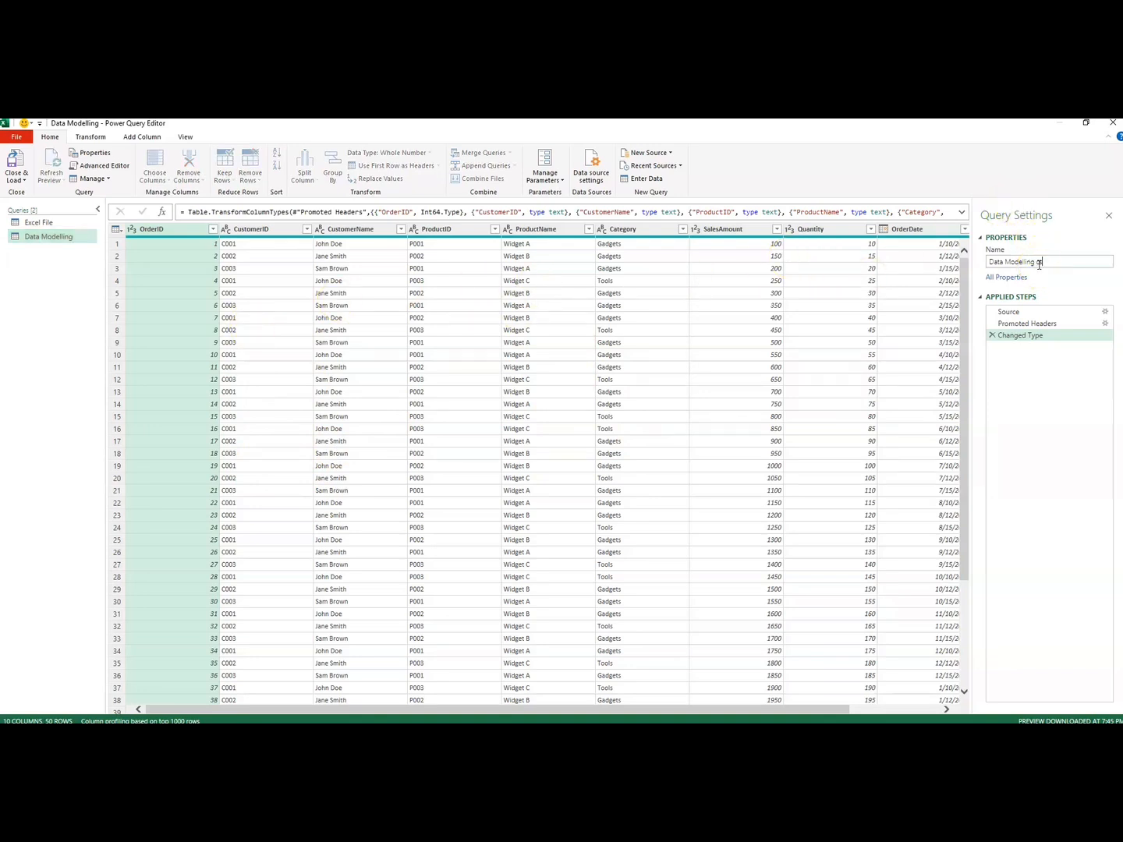
pyautogui.write('v')
pyautogui.click(1052, 263)
pyautogui.press('Return')
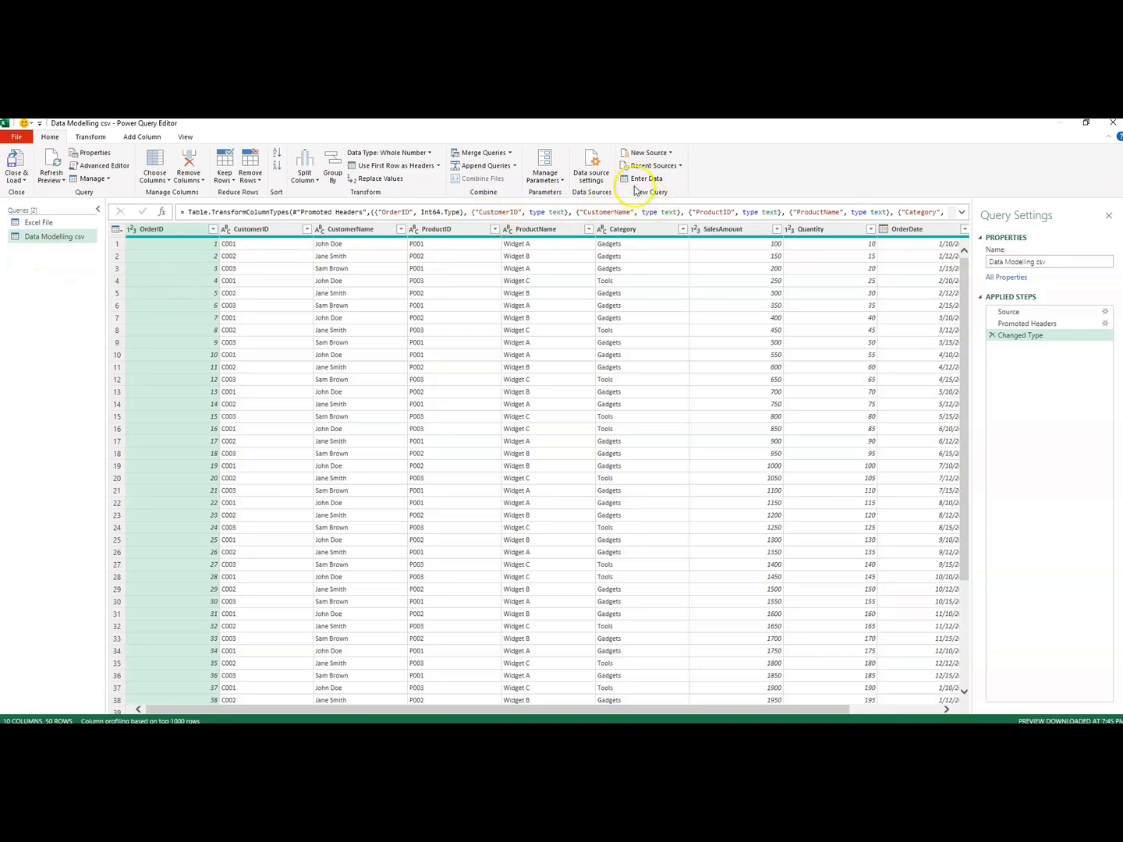
# Step: Start a manually entered table, rename its first column First Name, and enter a person's full name in row 1
pyautogui.click(627, 179)
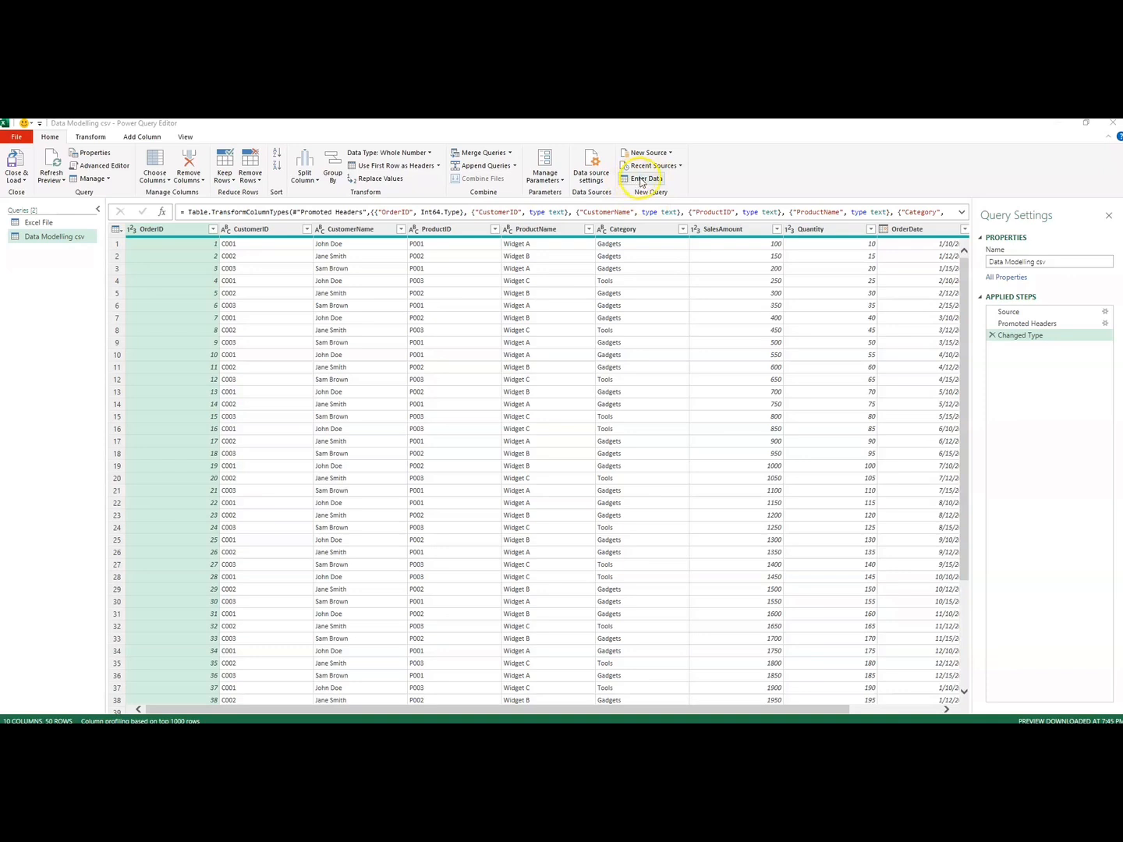
pyautogui.click(363, 266)
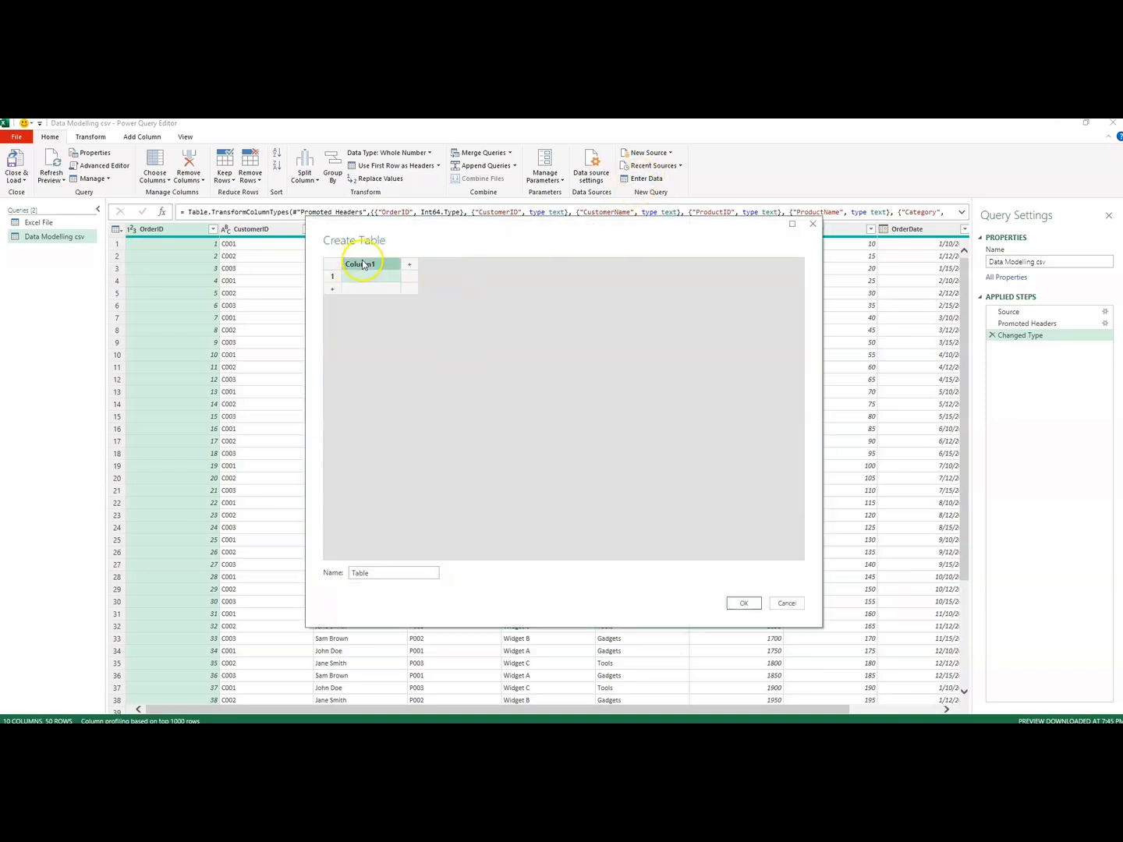
pyautogui.doubleClick(363, 265)
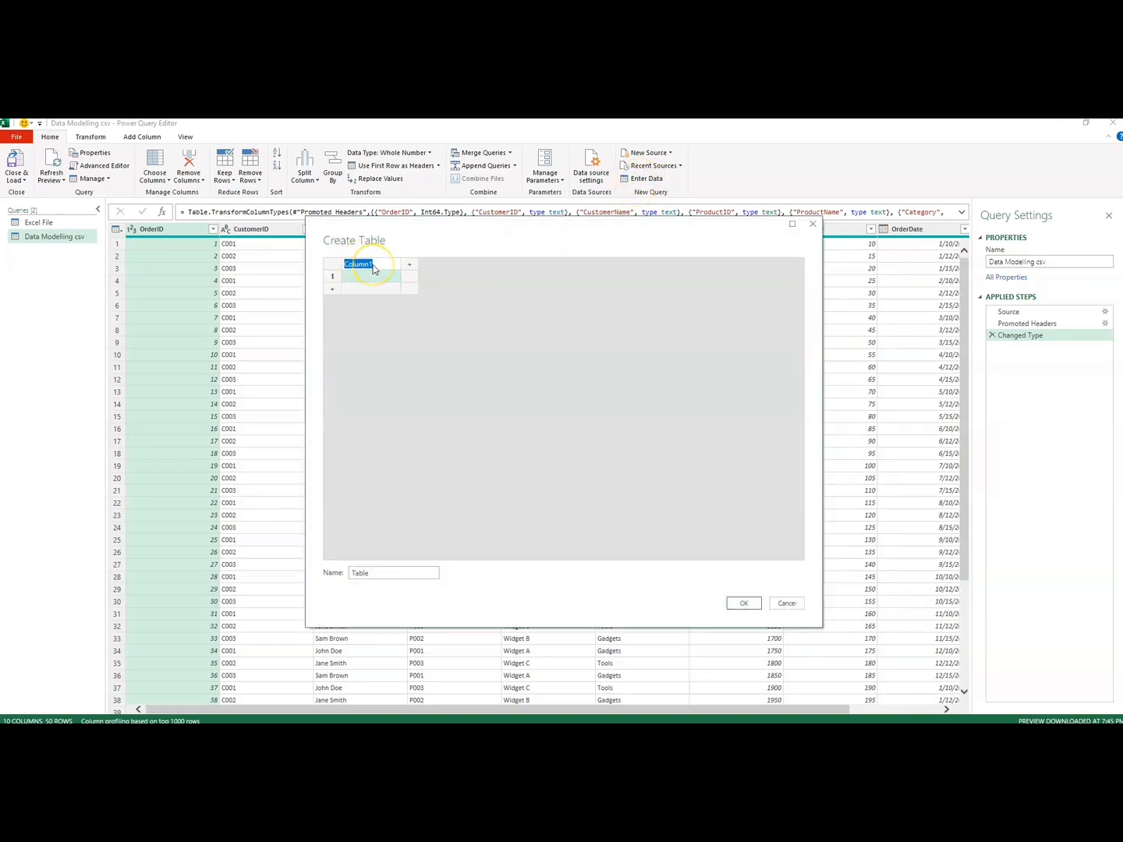
pyautogui.press('BackSpace')
pyautogui.write('First Name')
pyautogui.click(373, 278)
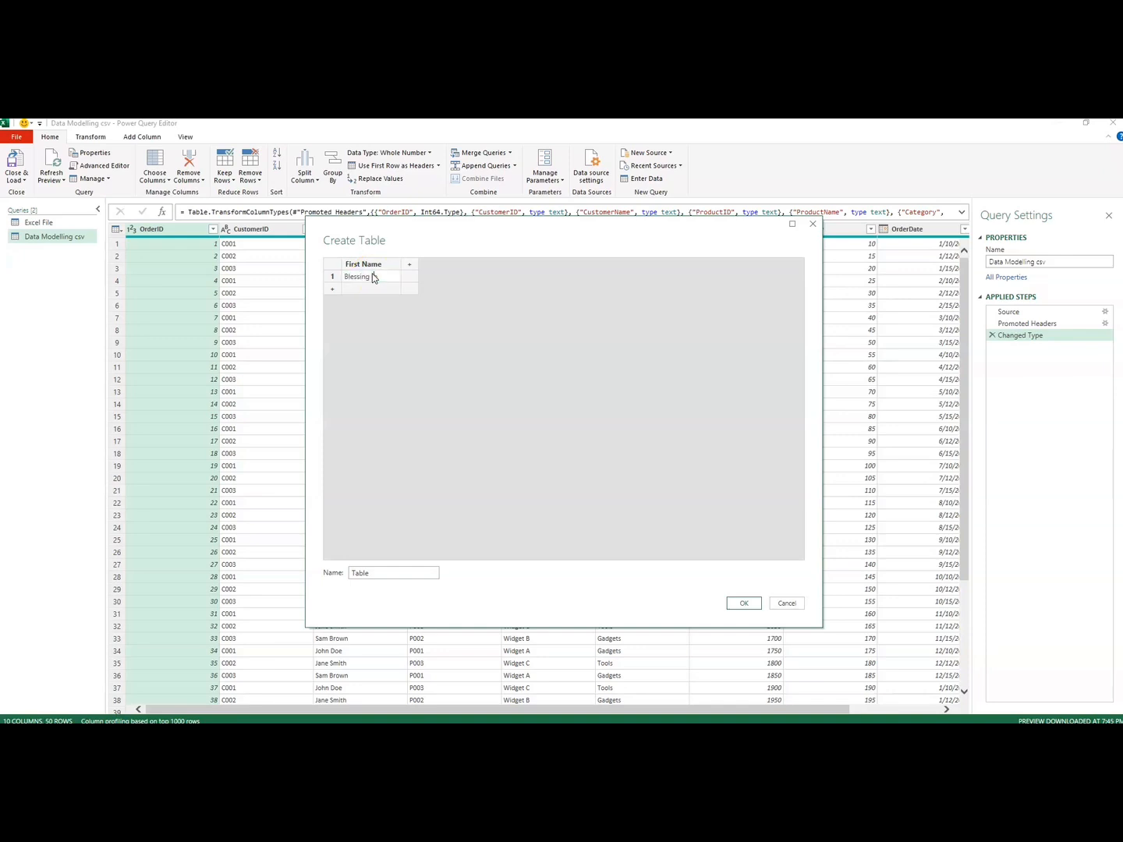
# Step: Add a second column to the manual table and name it Email
pyautogui.click(409, 266)
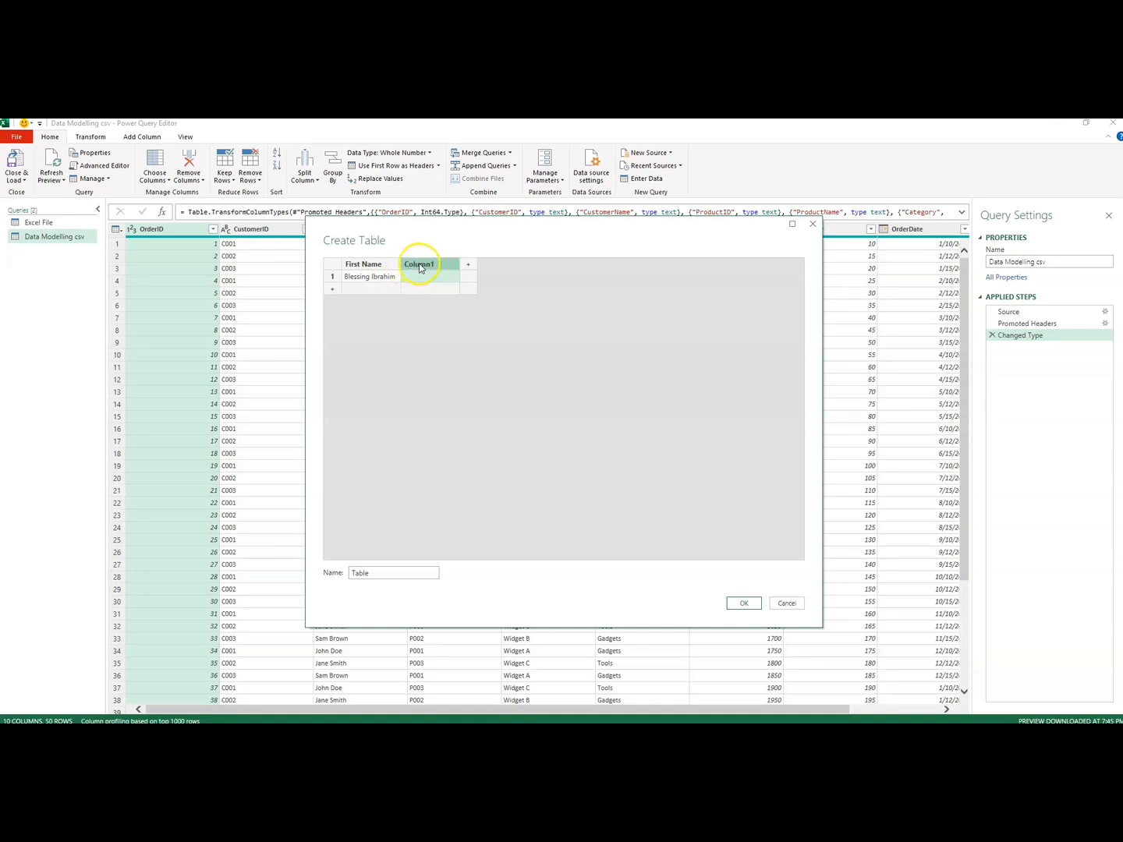
pyautogui.doubleClick(420, 266)
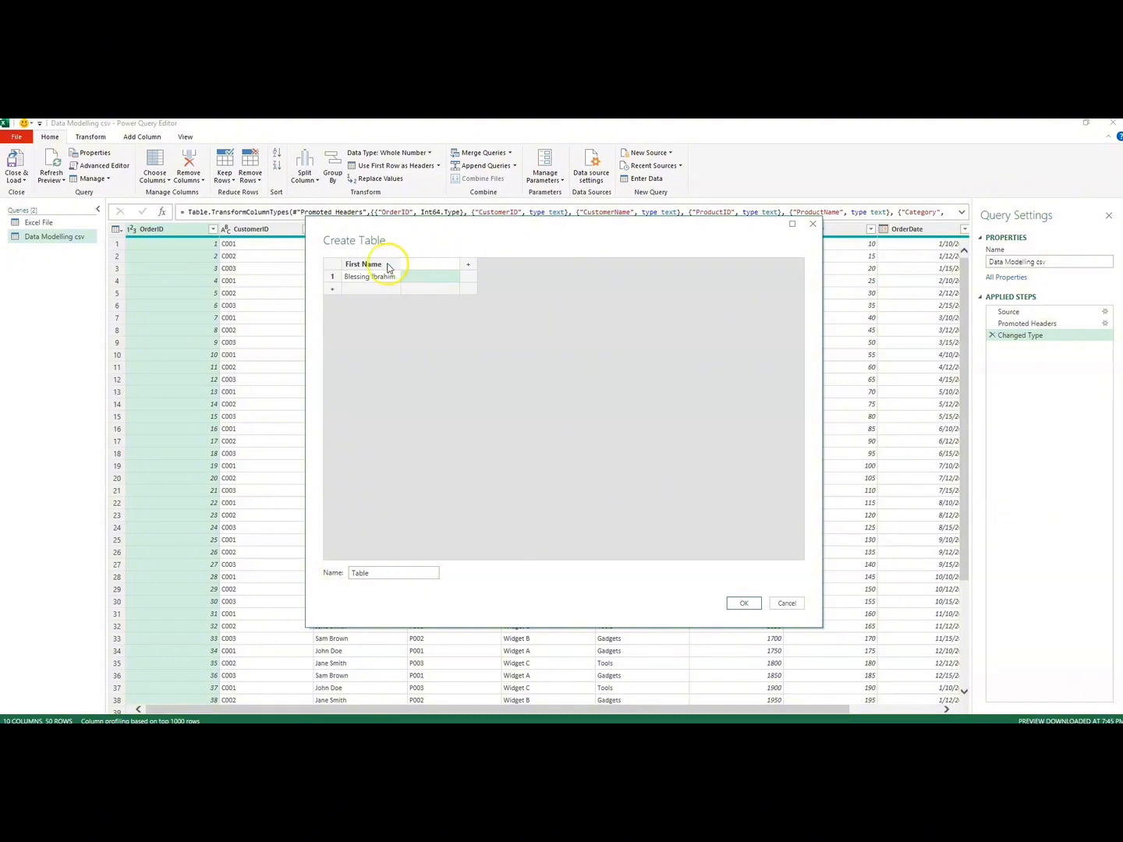
pyautogui.click(363, 267)
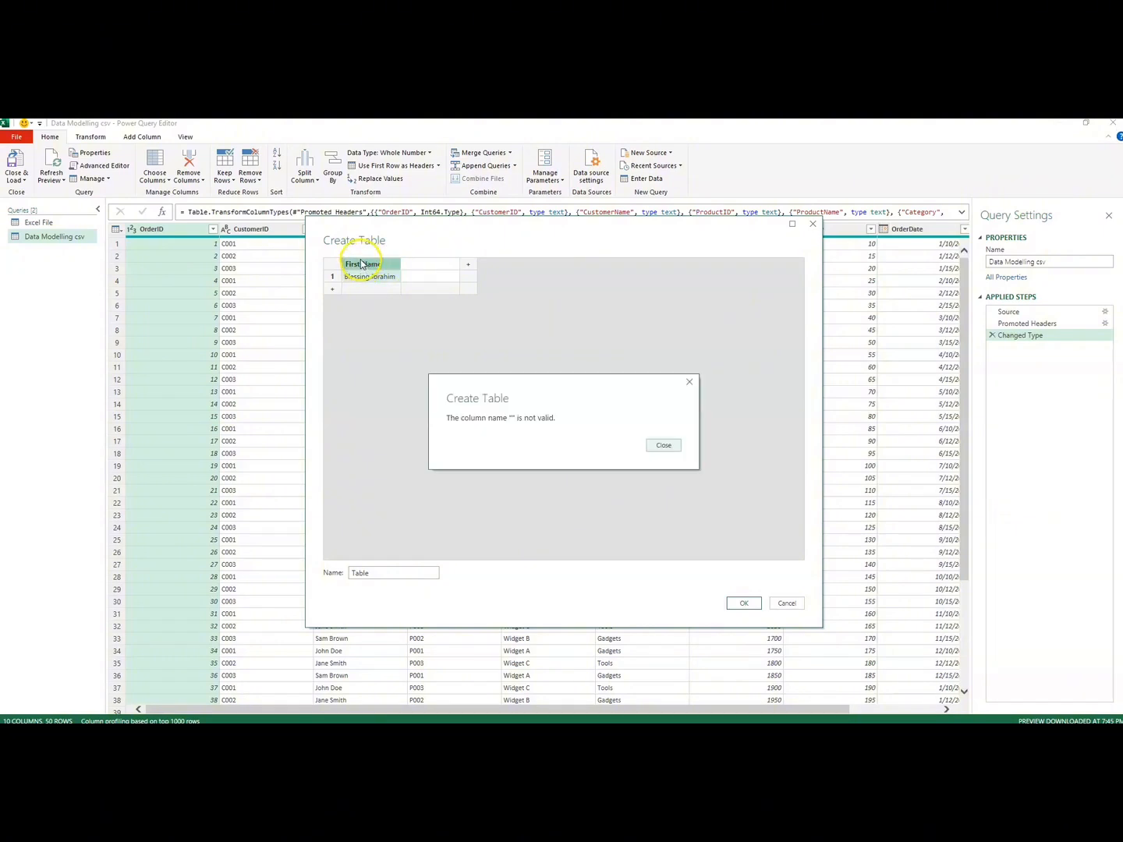
pyautogui.click(663, 451)
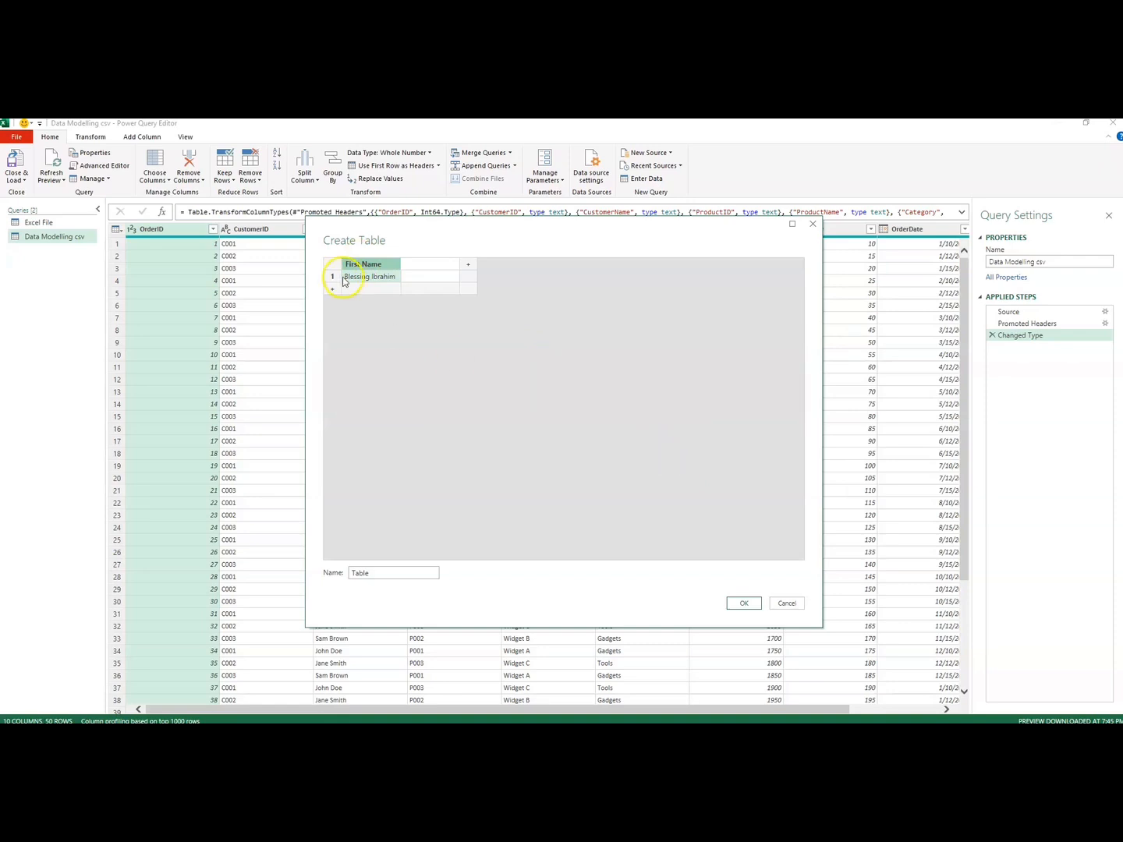
pyautogui.click(366, 264)
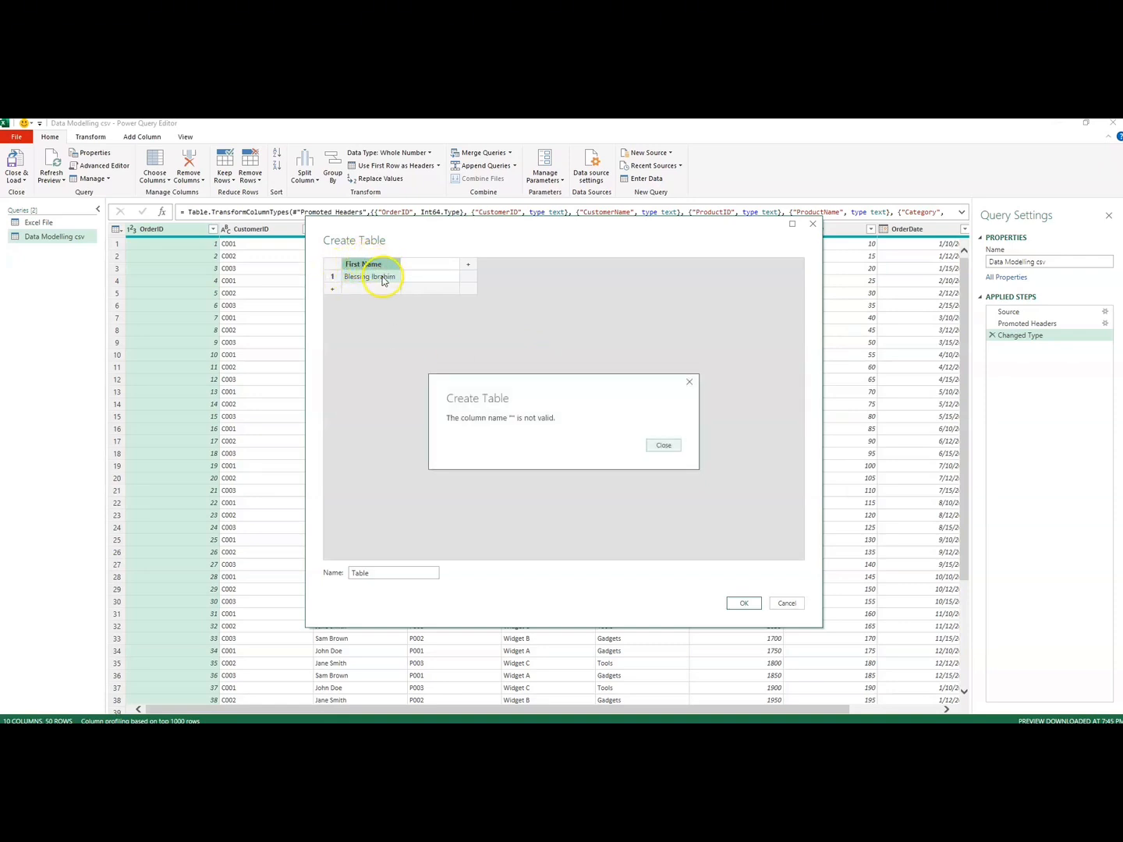
pyautogui.click(663, 446)
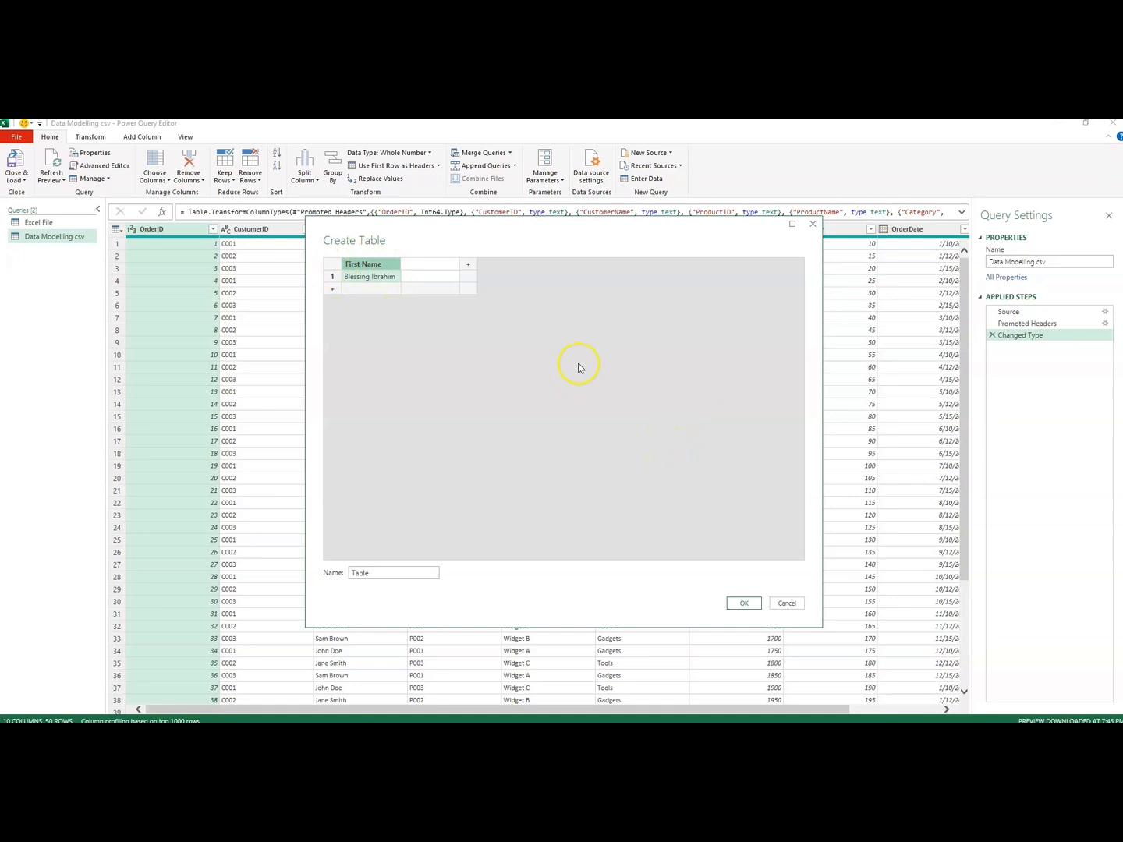
pyautogui.click(432, 262)
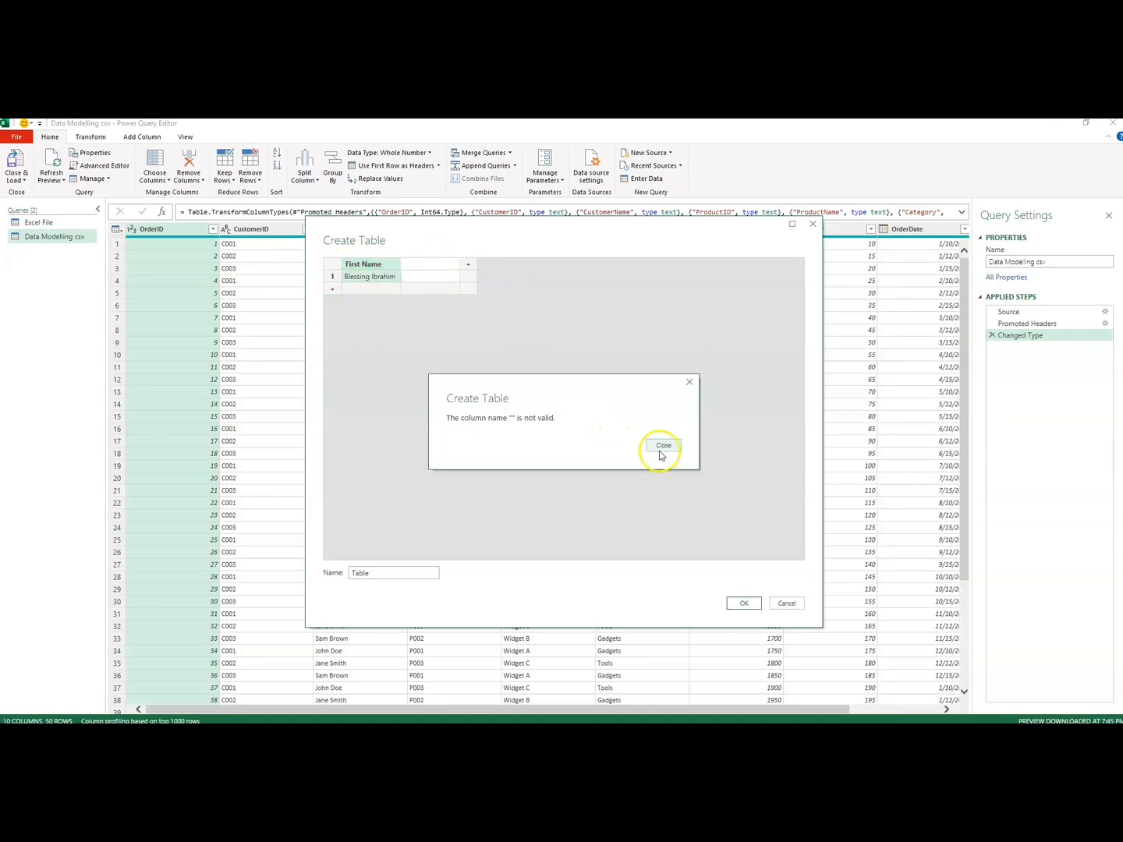
pyautogui.click(687, 382)
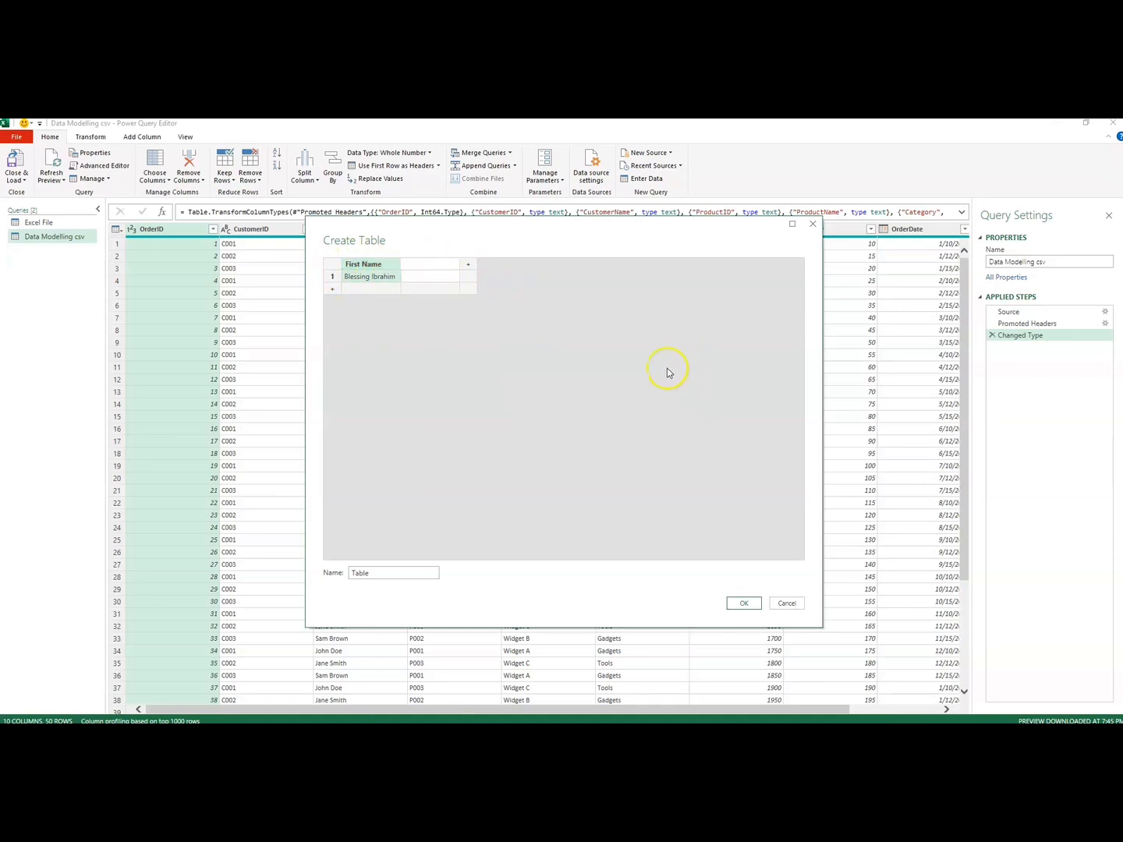
pyautogui.click(411, 267)
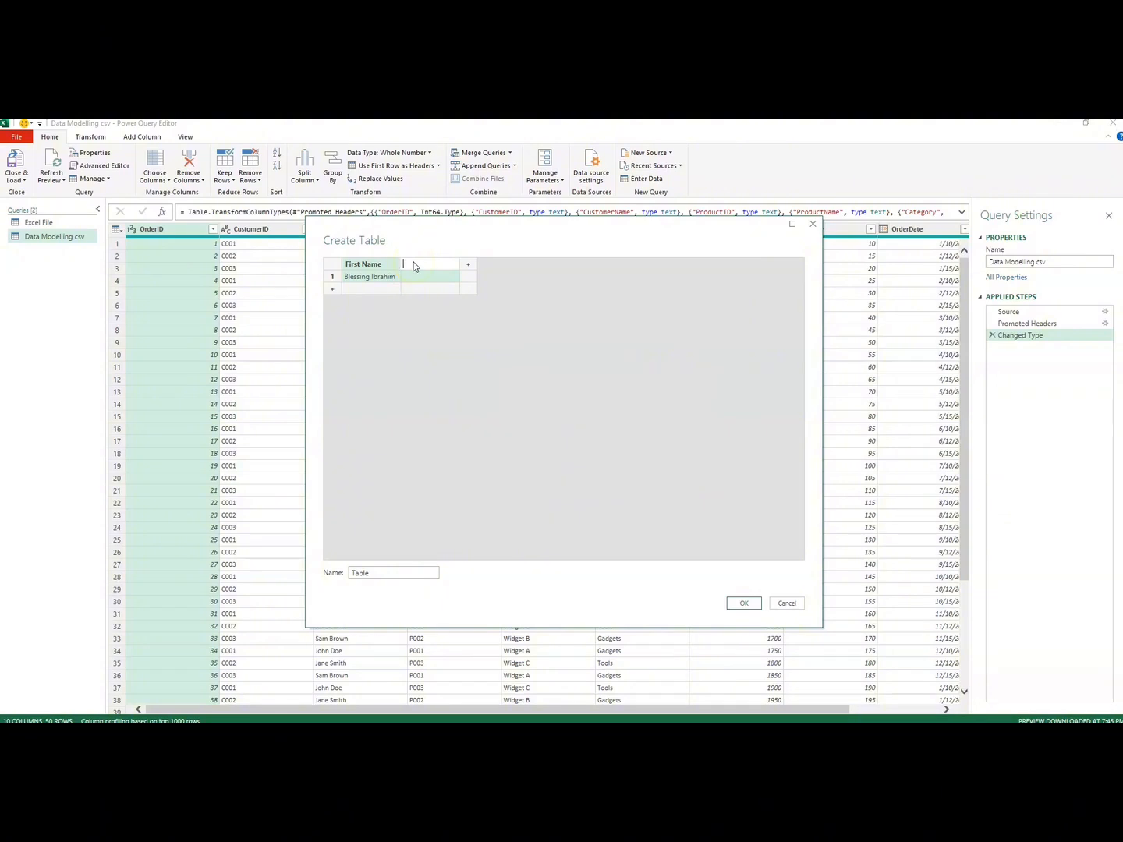
pyautogui.write('Email')
# Step: Enter the person's e-mail address in row 1 of the Email column
pyautogui.click(418, 281)
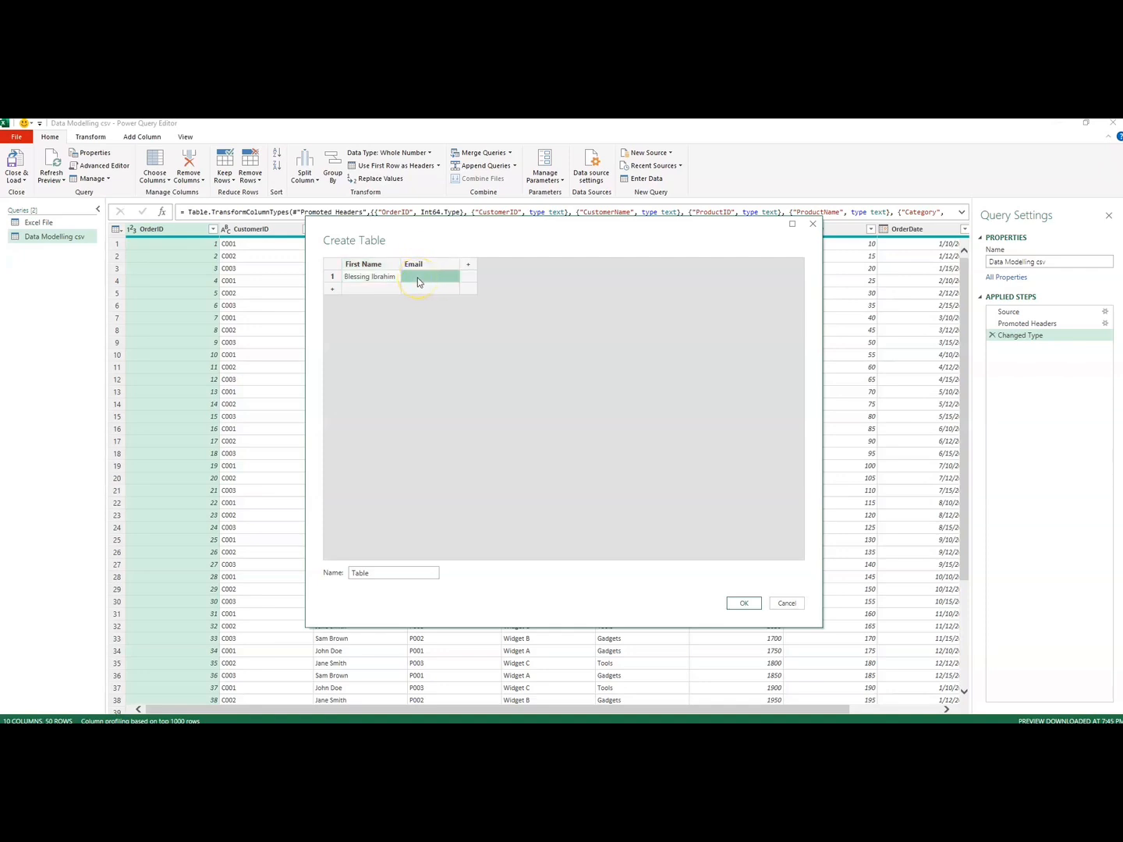
# Step: Add a third column named Skill and enter Problem solving in its first row
pyautogui.click(469, 265)
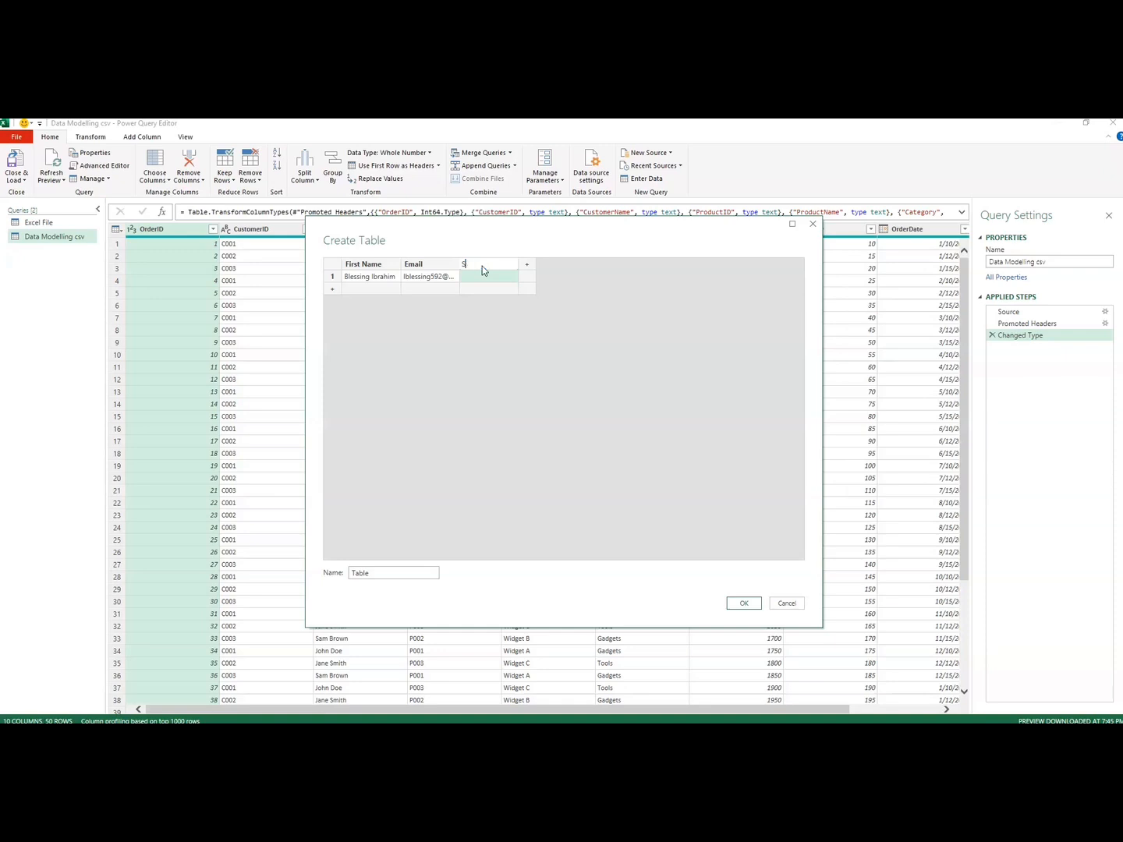
pyautogui.click(481, 279)
pyautogui.click(478, 276)
pyautogui.write('Problem solving')
# Step: Name the table with the person's first name in possessive form followed by Details, and create it as a query
pyautogui.doubleClick(369, 572)
pyautogui.press('BackSpace')
pyautogui.write("Blessing's Details")
pyautogui.click(743, 605)
# Step: Switch to Chrome and search Google for Worlds population
pyautogui.click(451, 716)
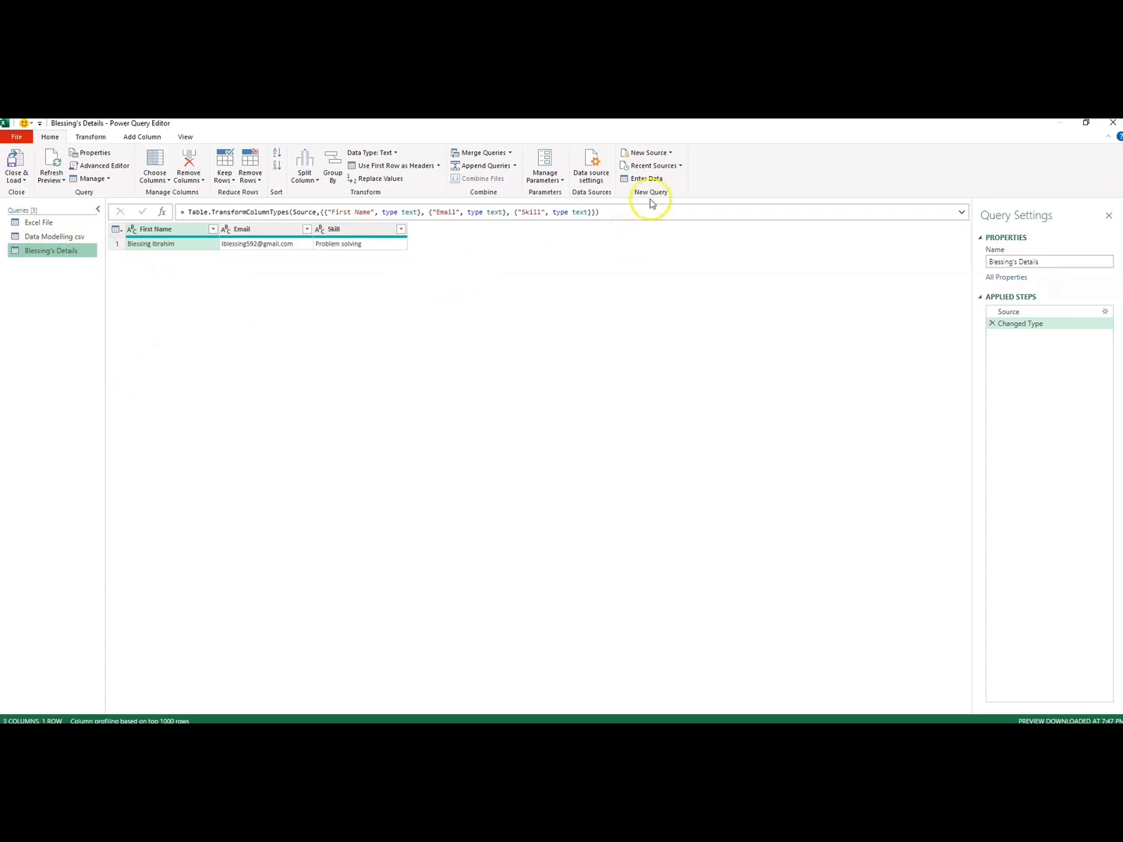
pyautogui.click(669, 154)
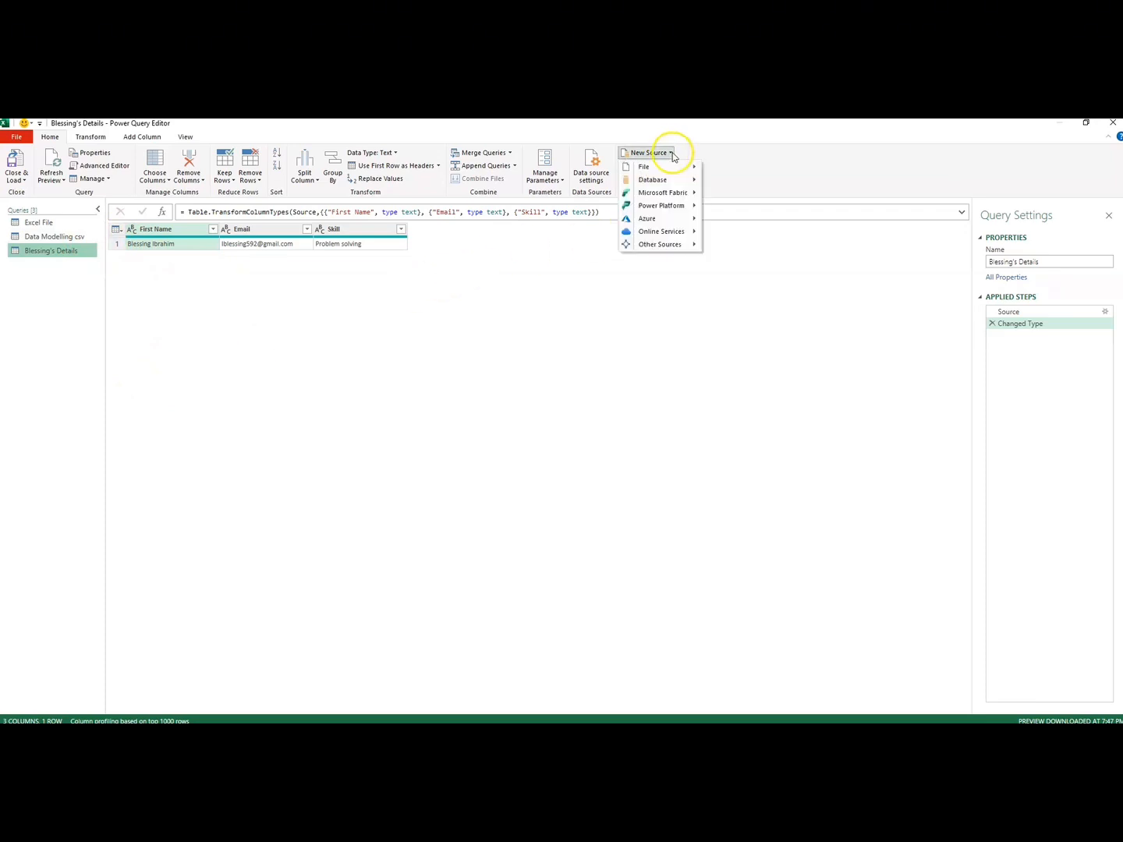
pyautogui.click(600, 317)
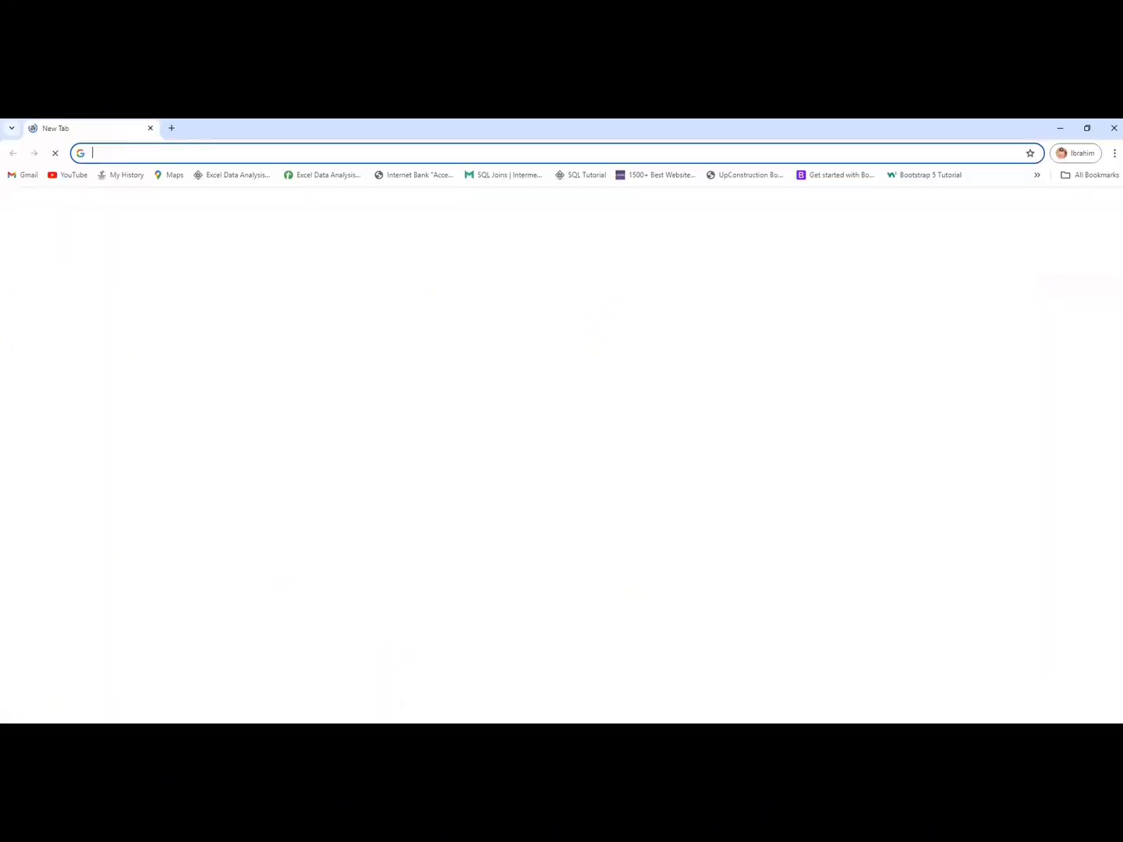
pyautogui.click(117, 152)
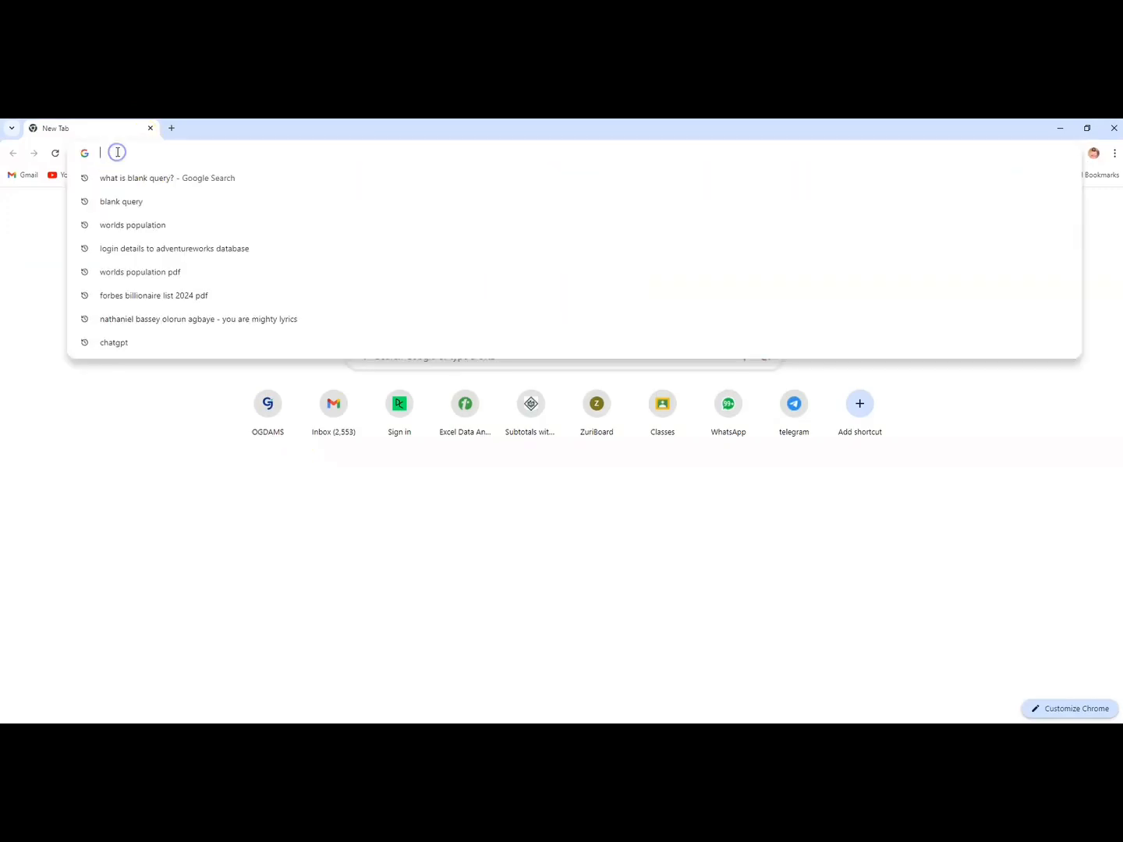
pyautogui.write('world')
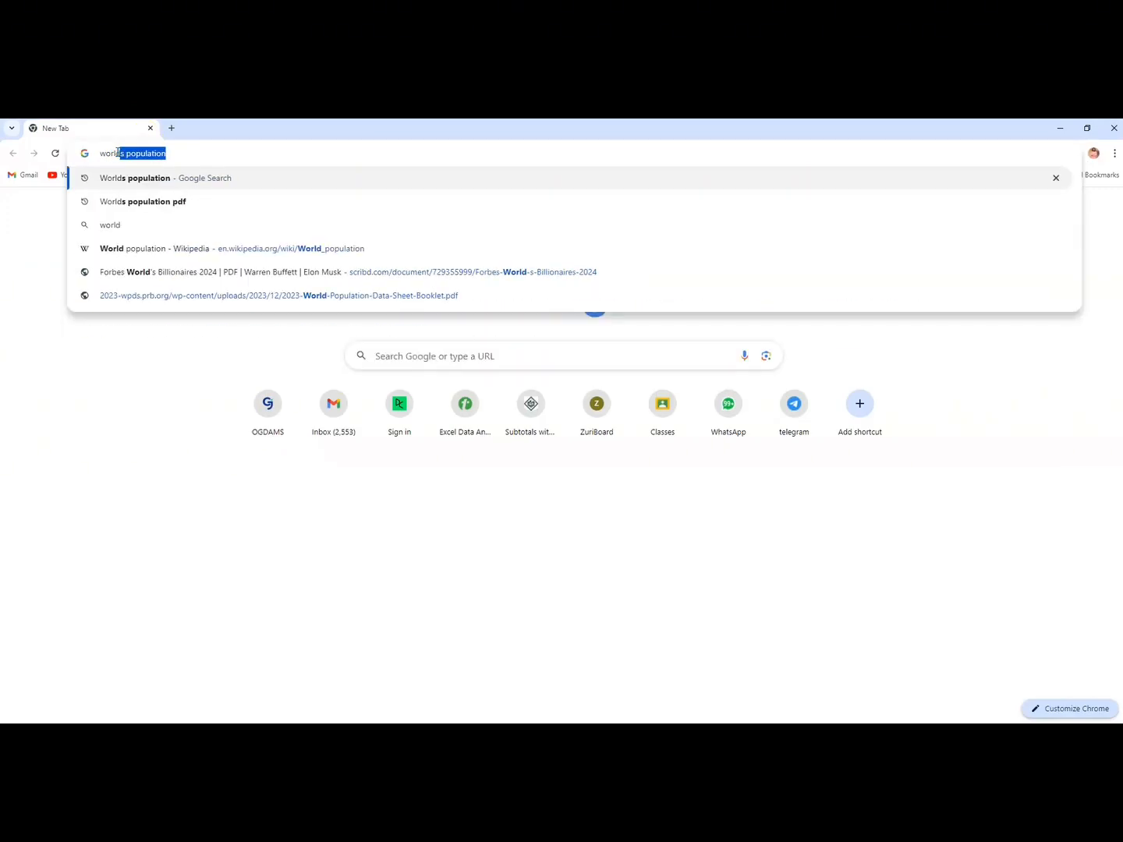
pyautogui.click(146, 178)
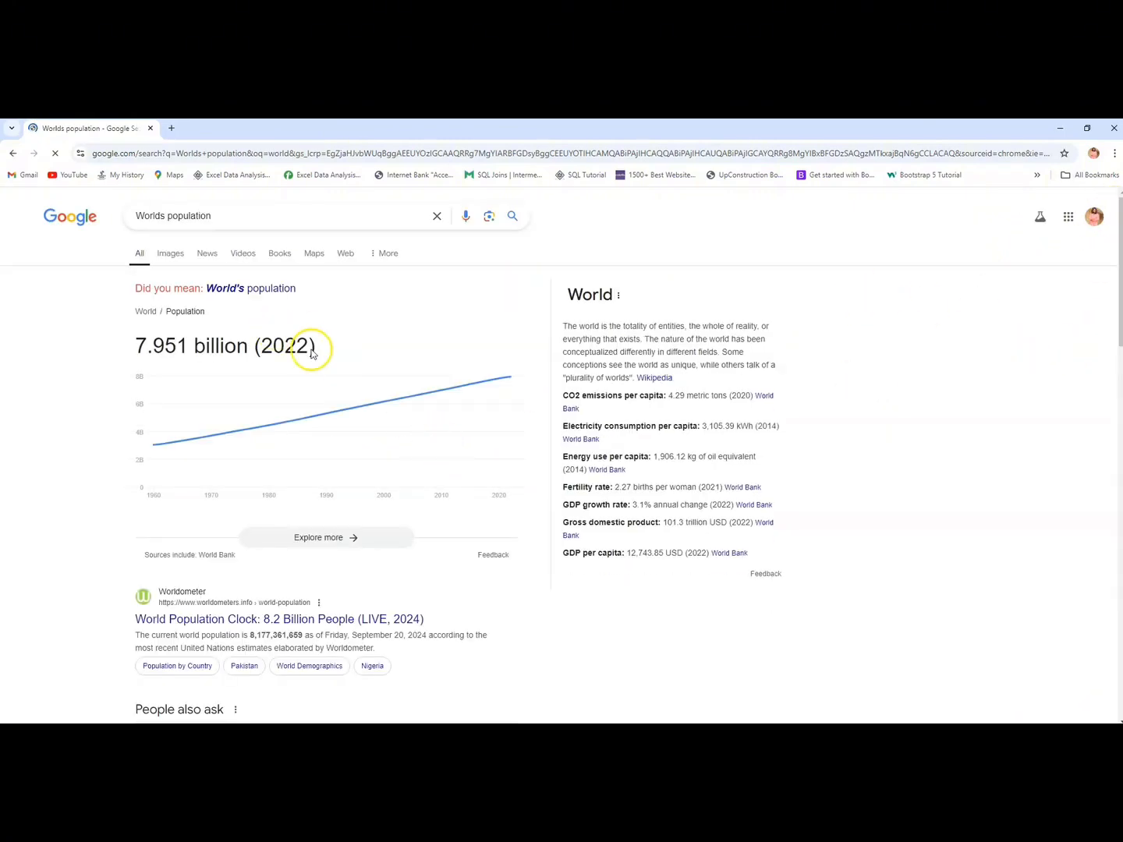
# Step: Open Wikipedia's World population article from the search results and view its Population by region tables
pyautogui.moveTo(1120, 327); pyautogui.dragTo(1121, 497)
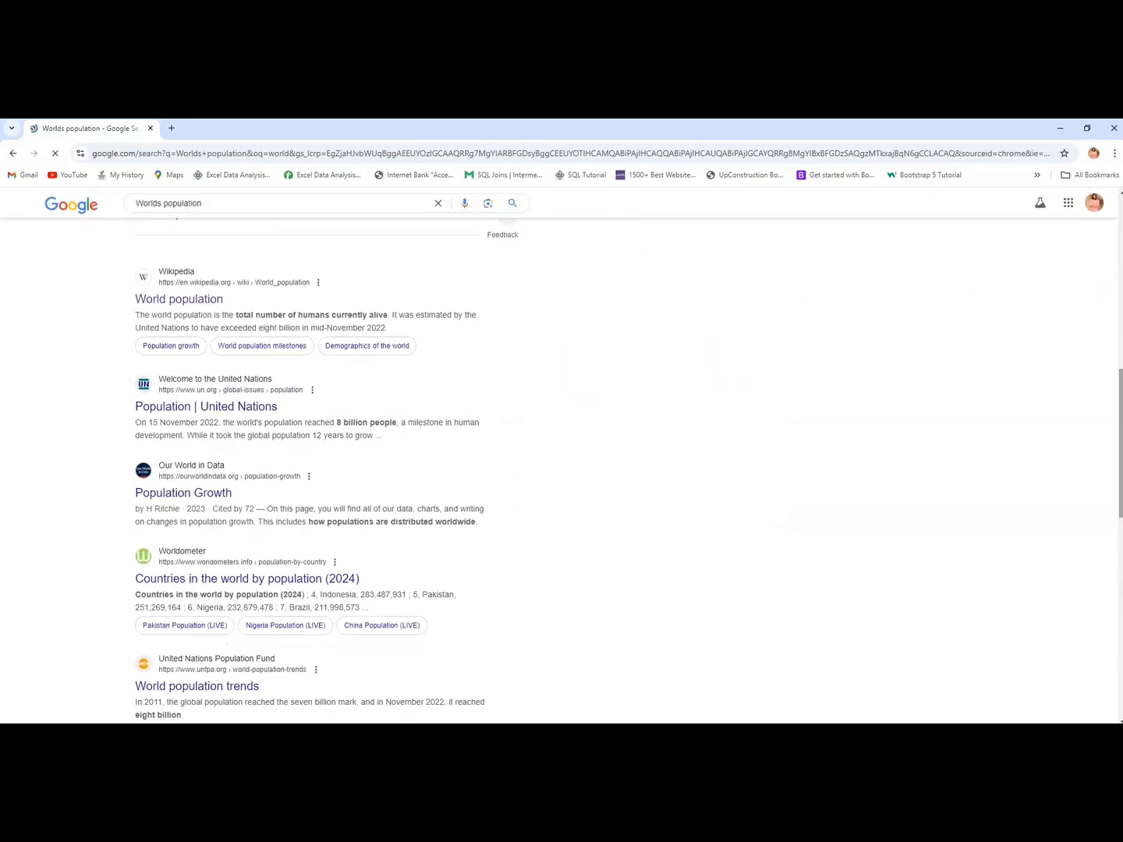
pyautogui.click(209, 301)
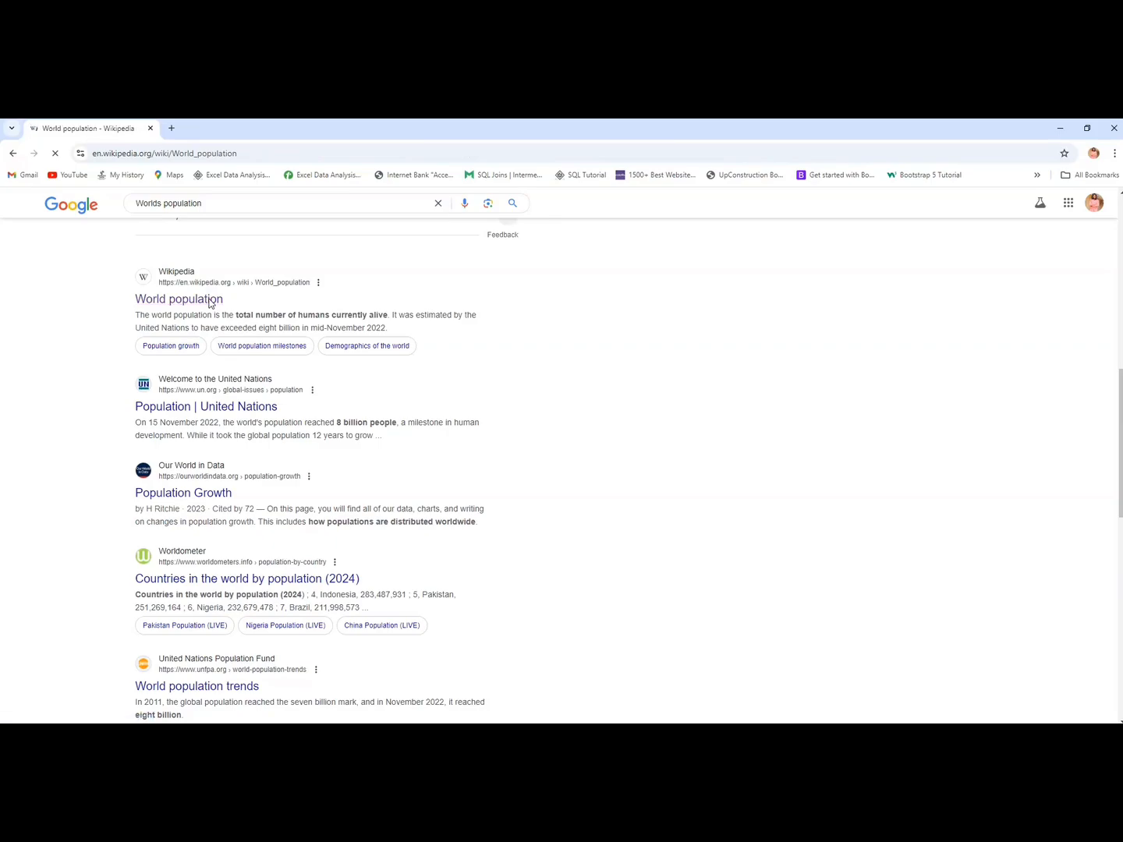
pyautogui.scroll(-10, 1112, 219)
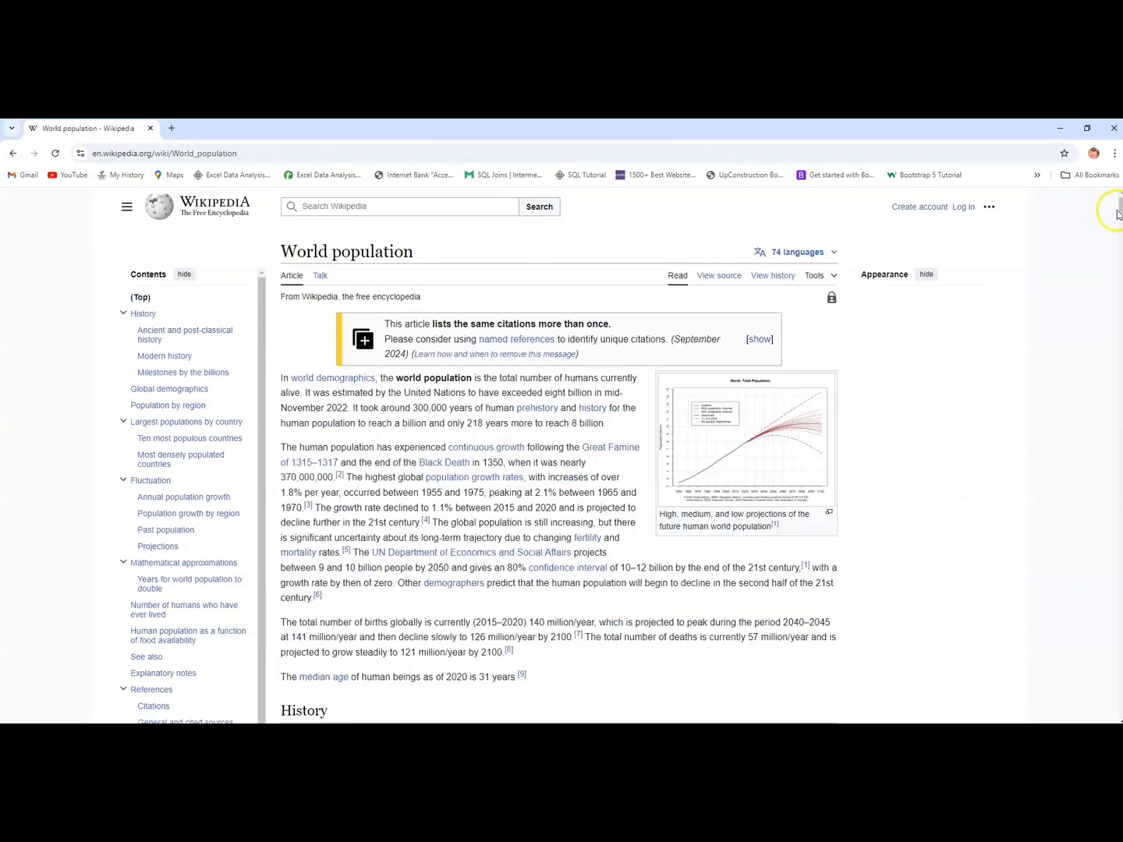
pyautogui.scroll(-15, 558, 454)
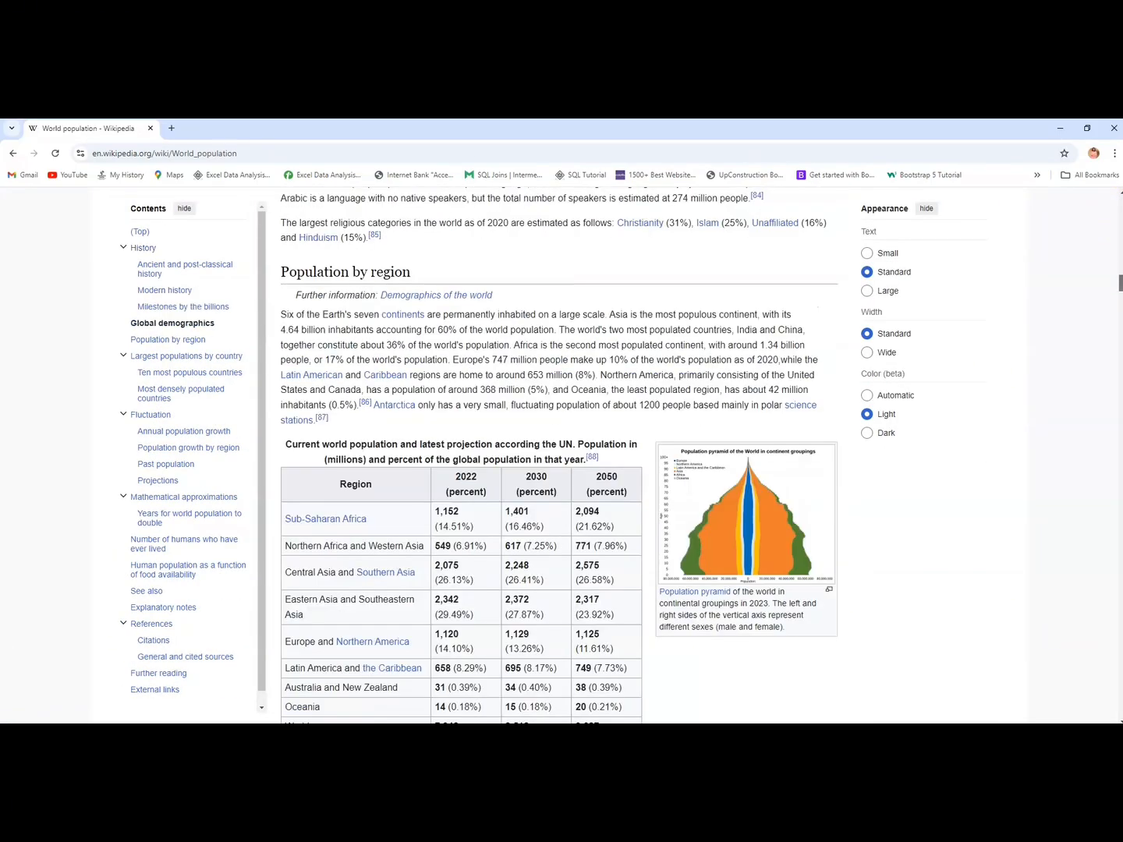
pyautogui.scroll(-1, 559, 457)
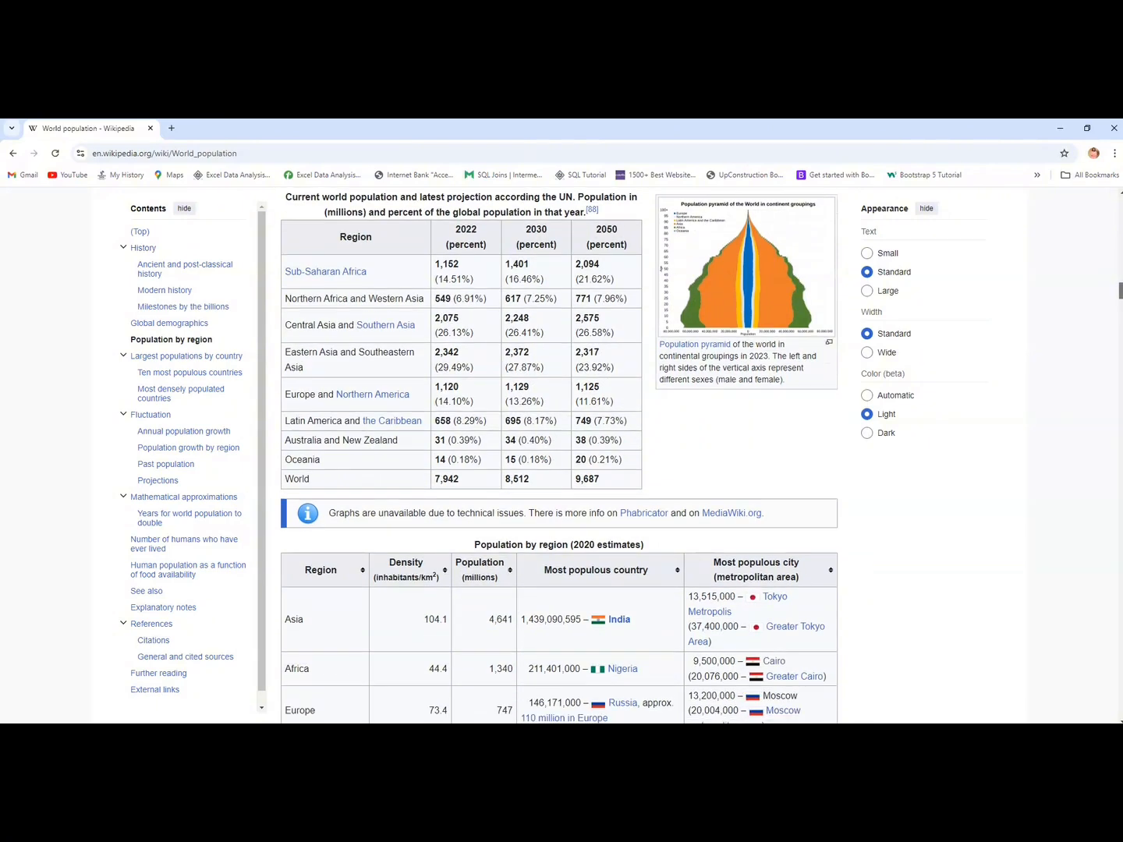
pyautogui.scroll(1, 559, 454)
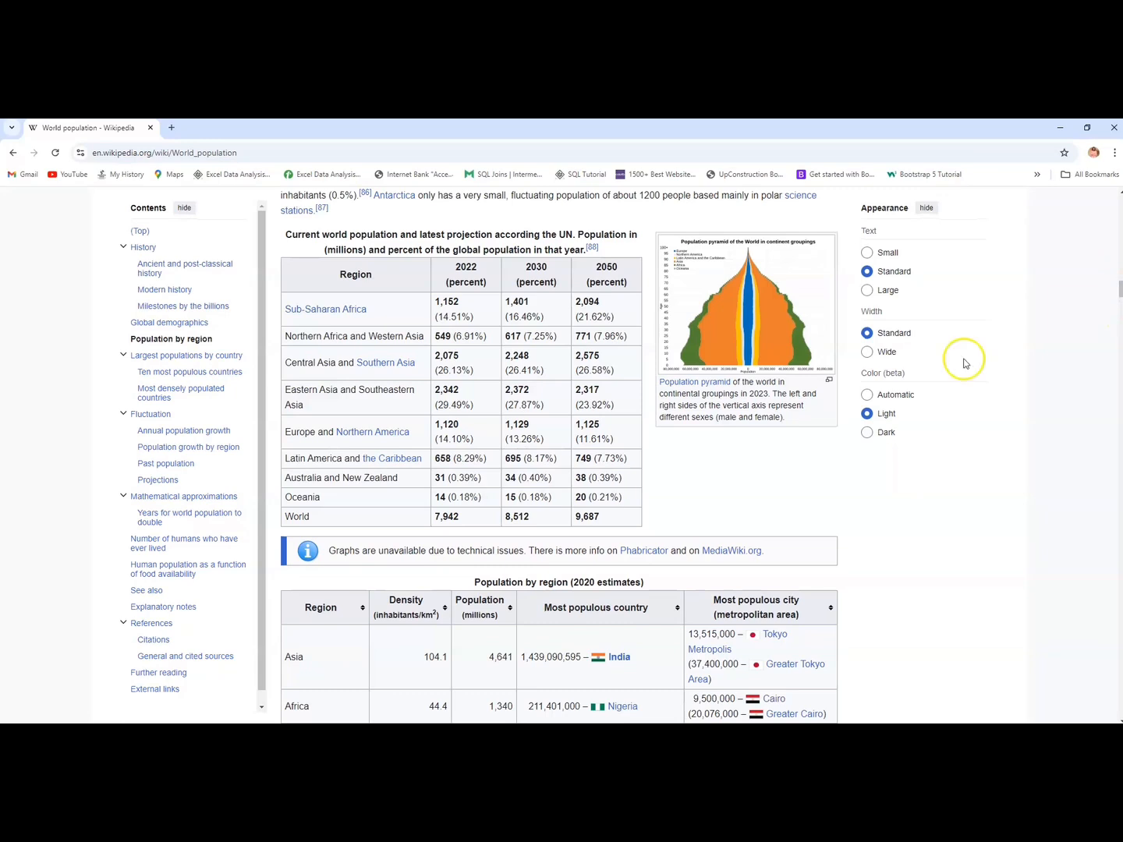
pyautogui.click(246, 155)
pyautogui.hotkey('ctrl', 'c')
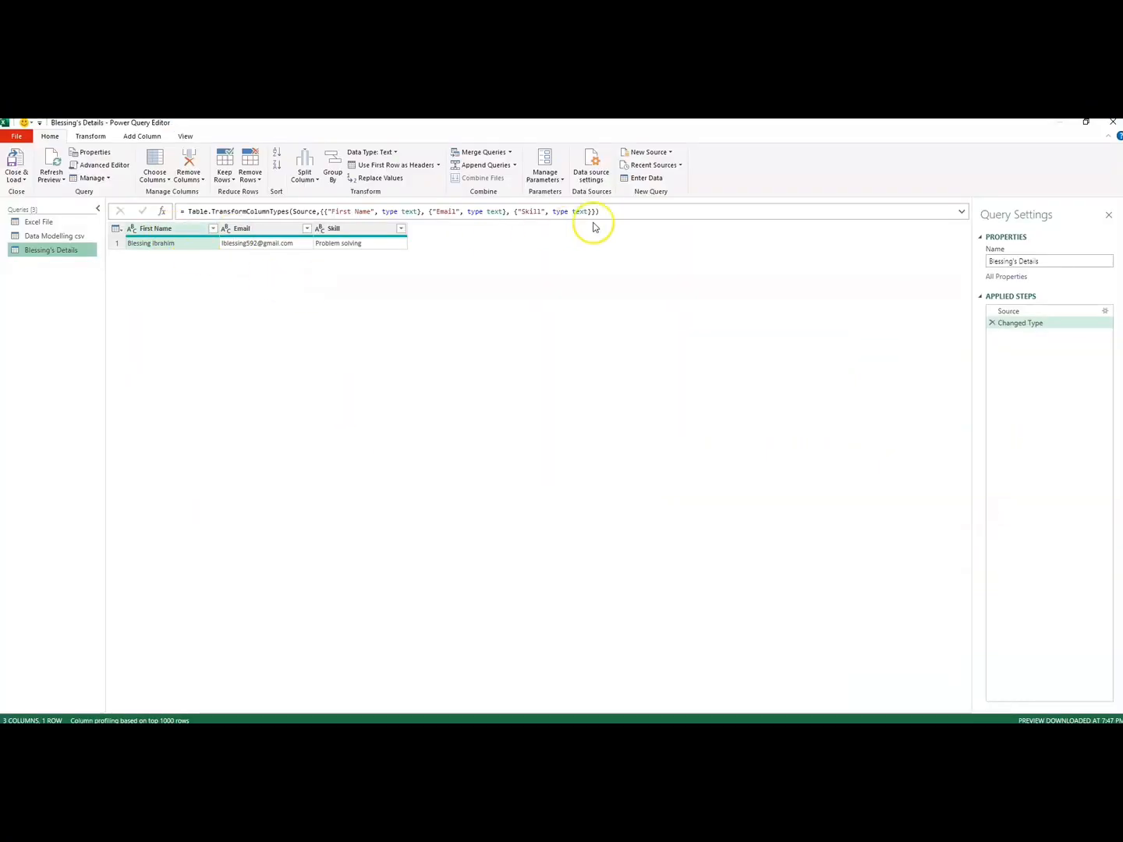
pyautogui.click(671, 154)
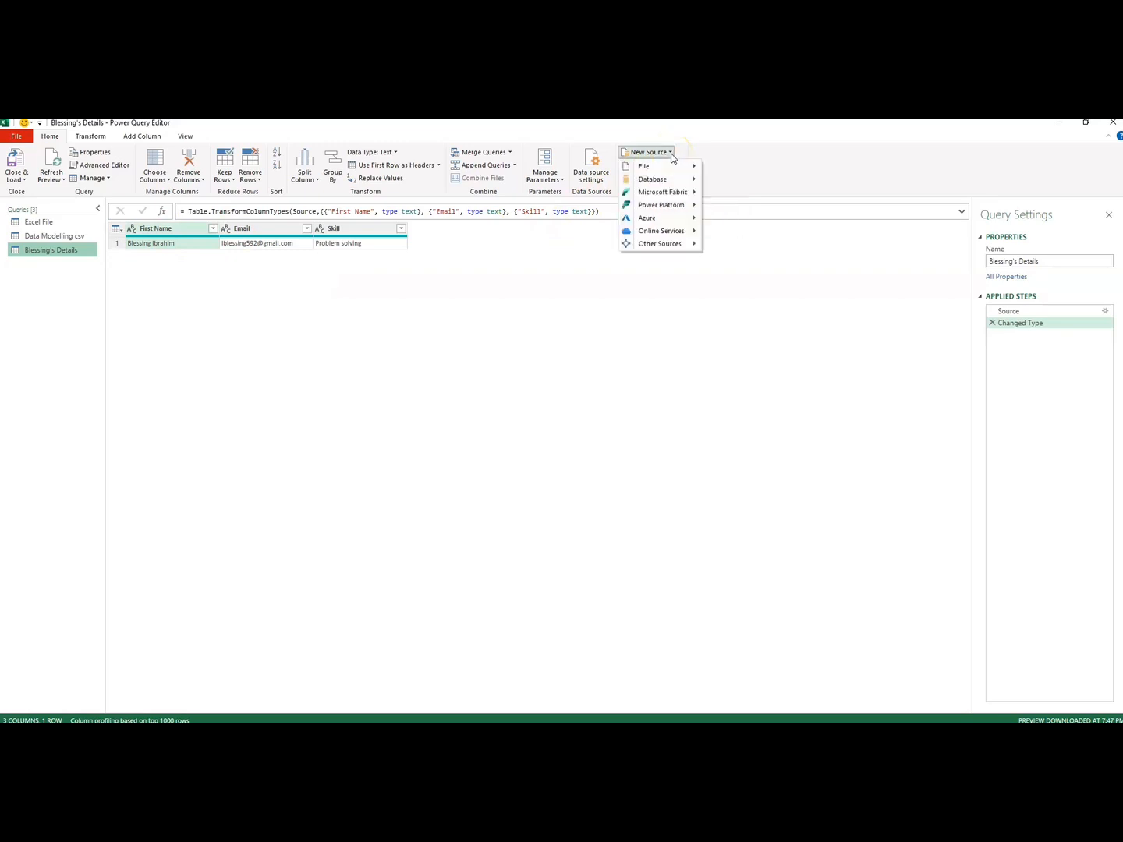
pyautogui.click(669, 170)
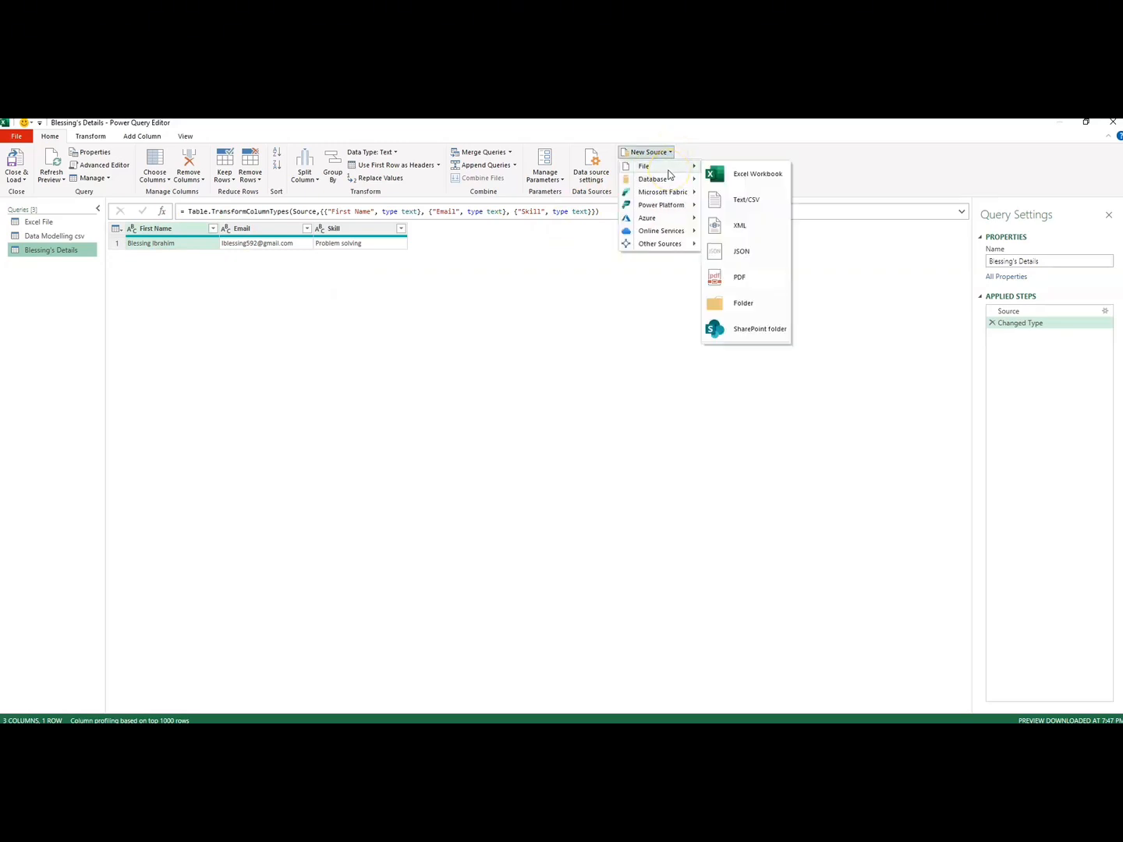
pyautogui.click(656, 232)
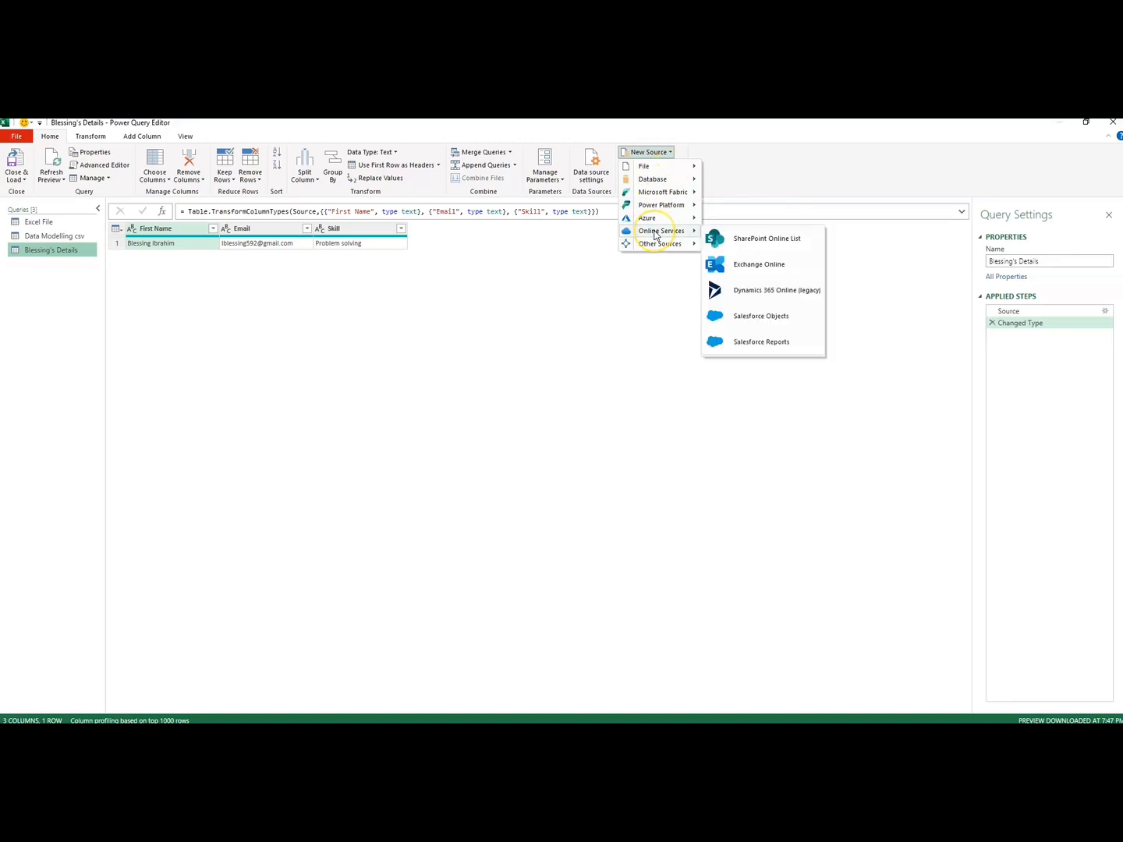
pyautogui.click(660, 243)
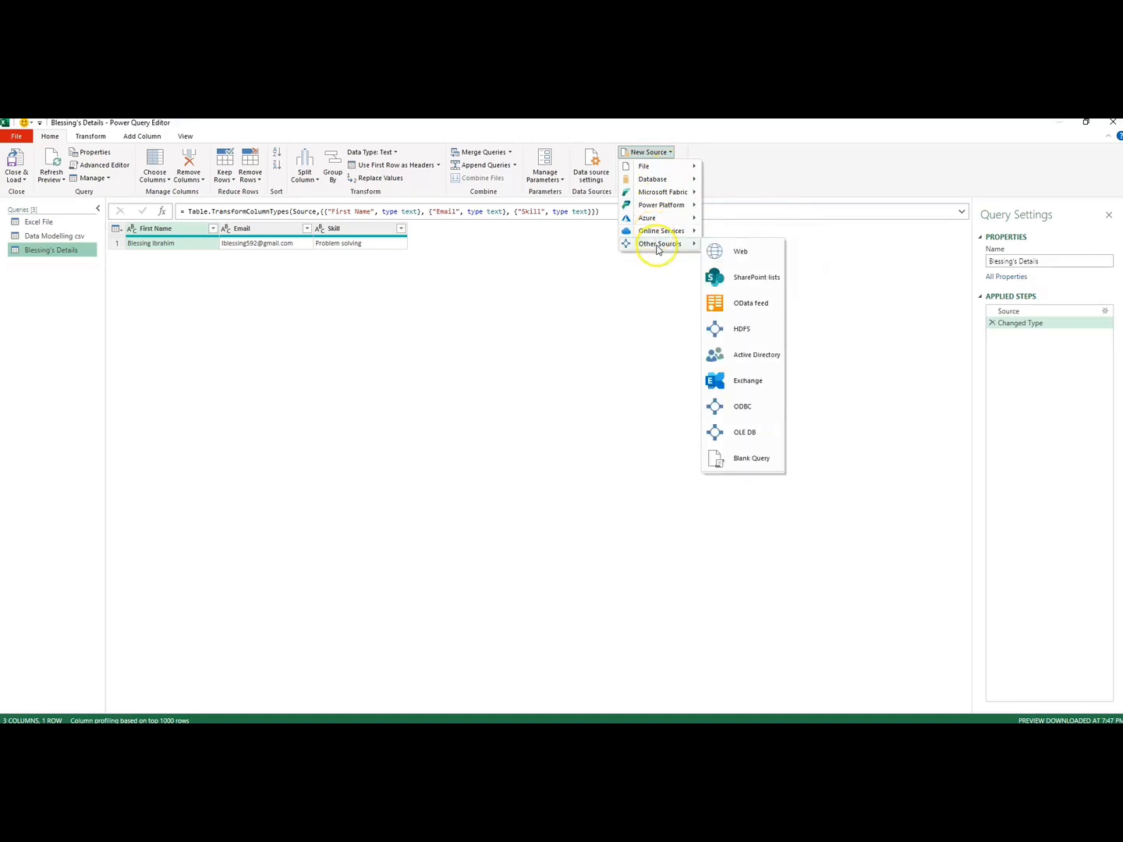
pyautogui.click(741, 252)
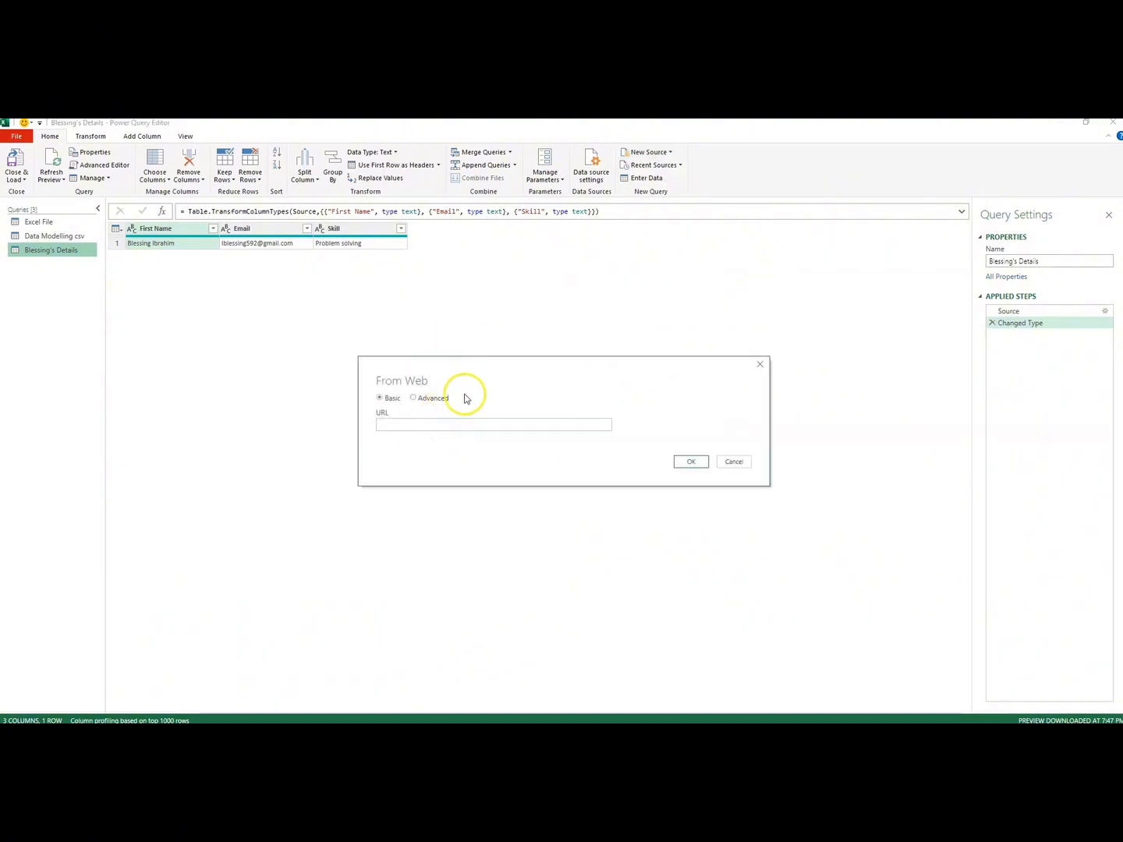
pyautogui.moveTo(465, 388); pyautogui.dragTo(457, 363)
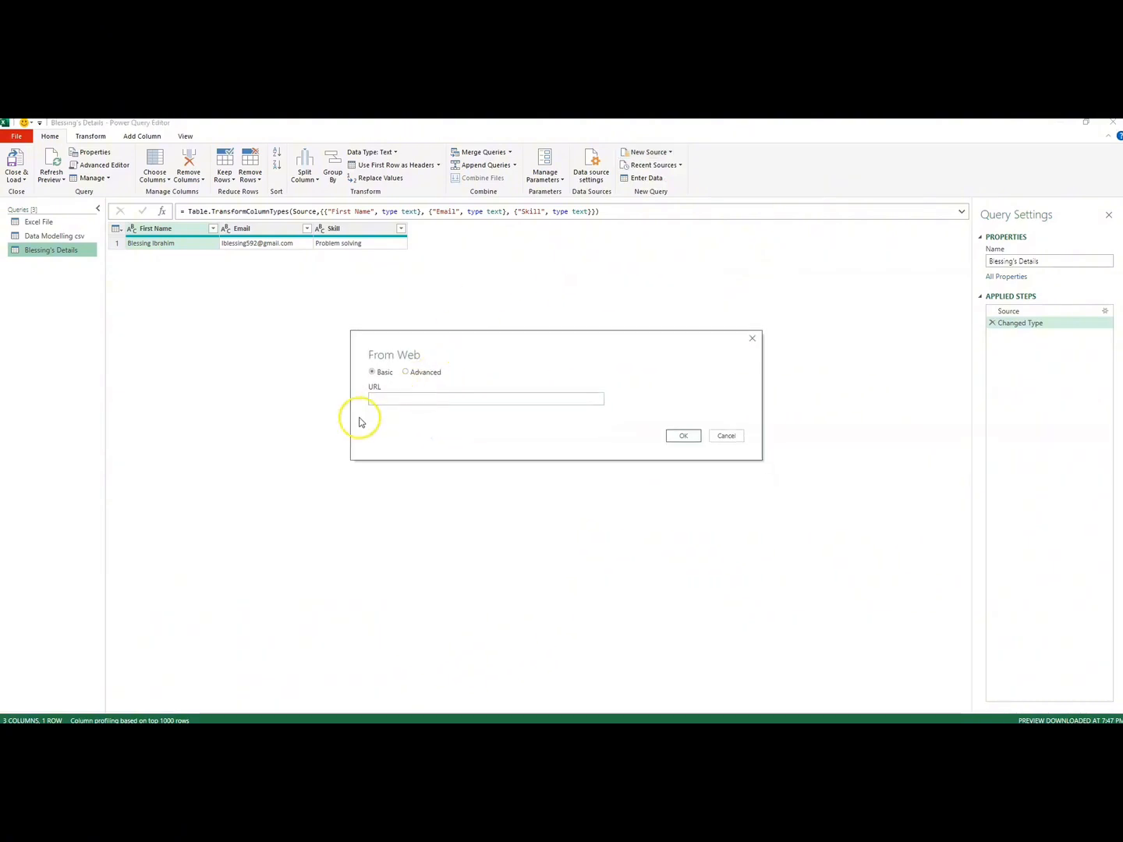
pyautogui.click(376, 397)
pyautogui.hotkey('ctrl', 'v')
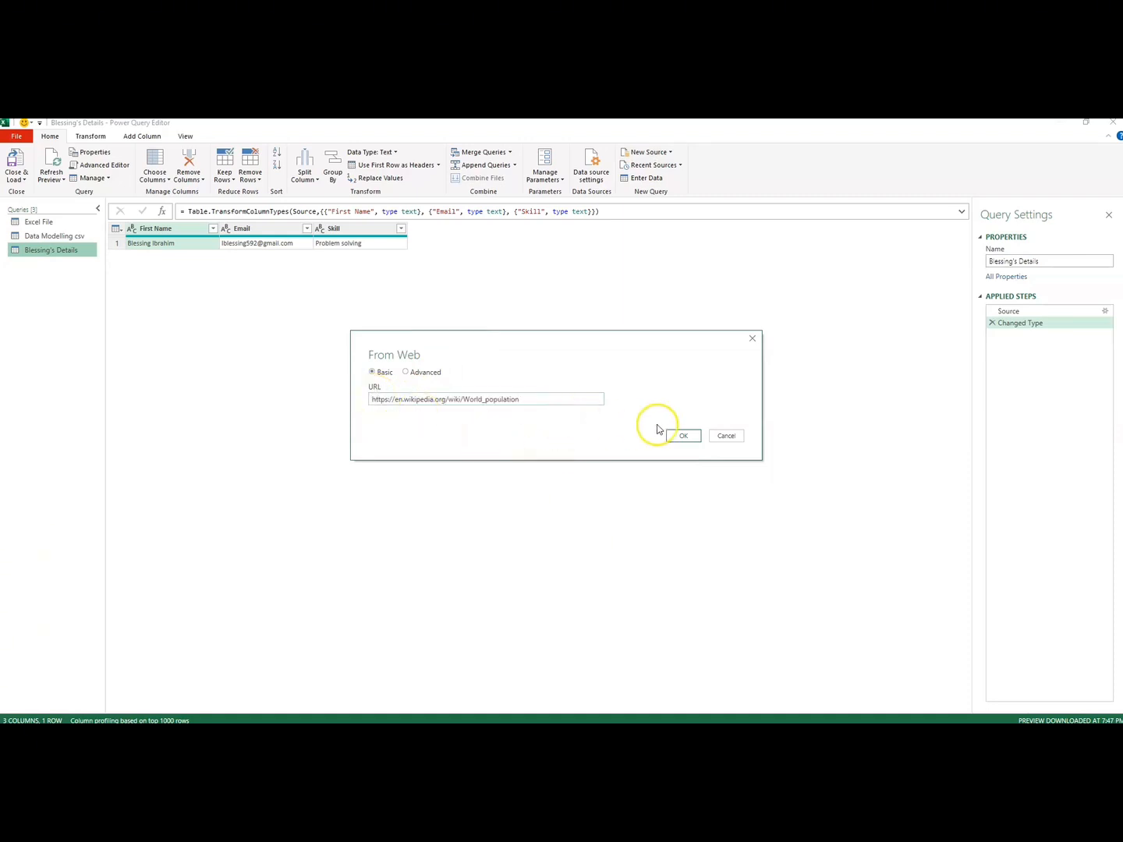
pyautogui.click(682, 437)
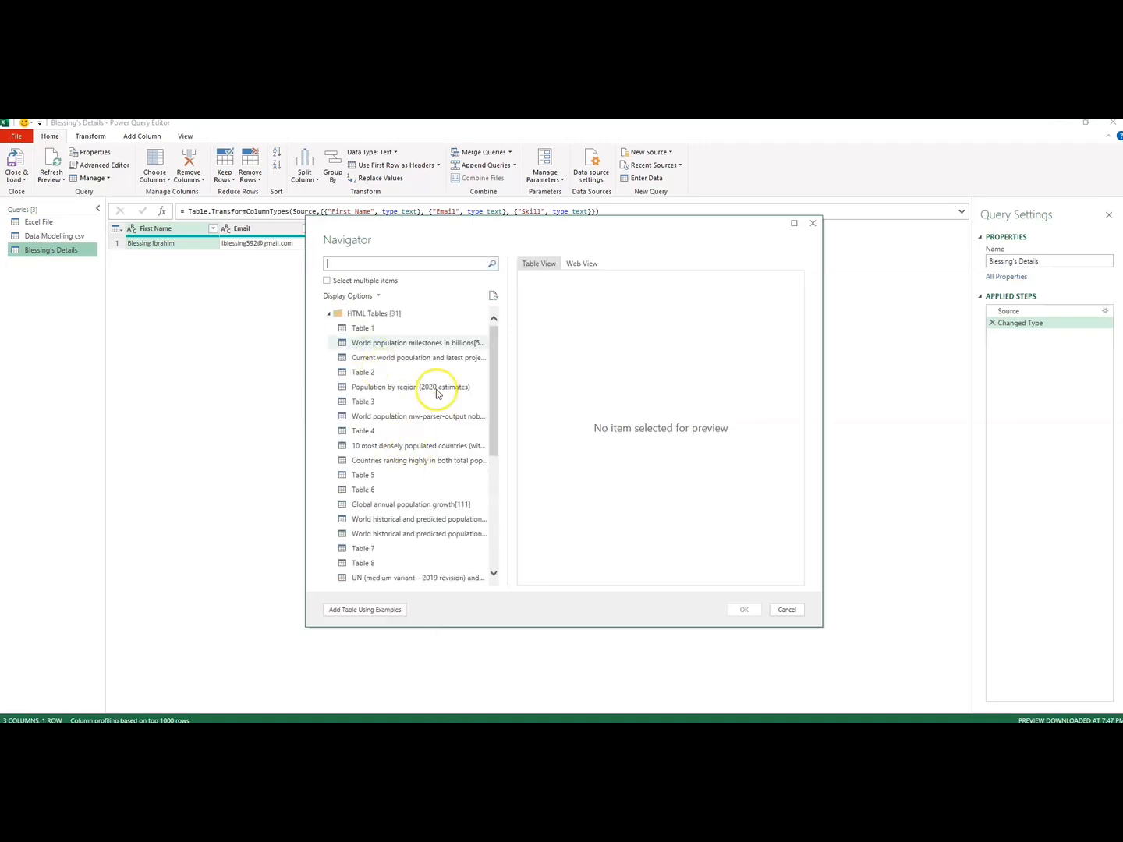
# Step: Preview the web page's first few tables, including Current world population and latest projection, and examine that table's columns
pyautogui.click(362, 328)
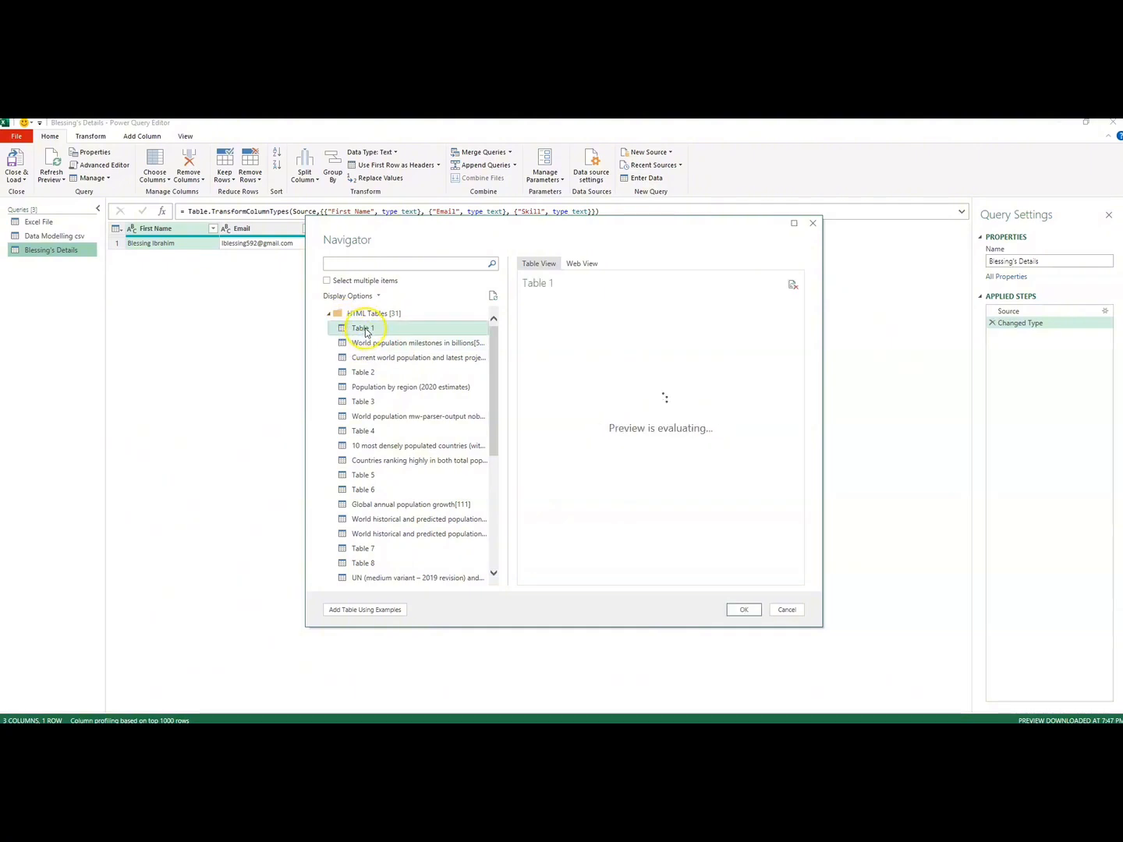
pyautogui.click(371, 345)
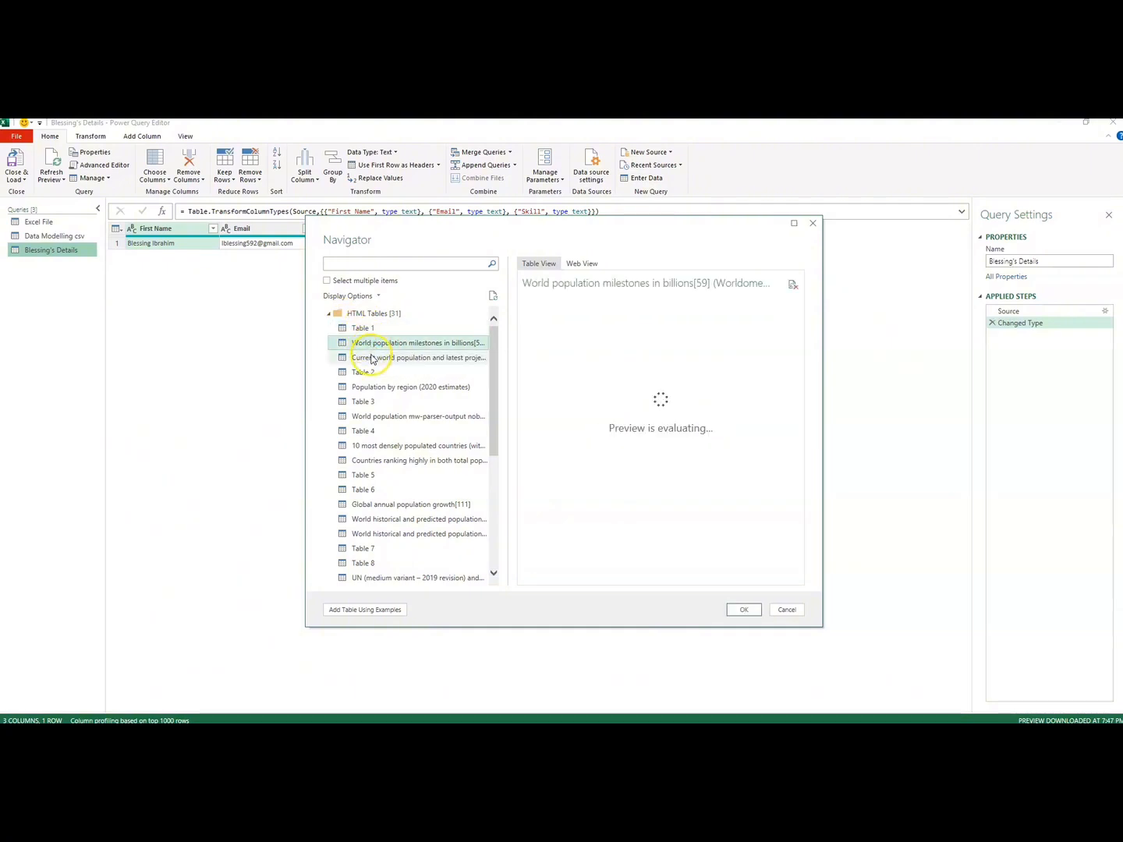
pyautogui.click(371, 358)
pyautogui.click(371, 374)
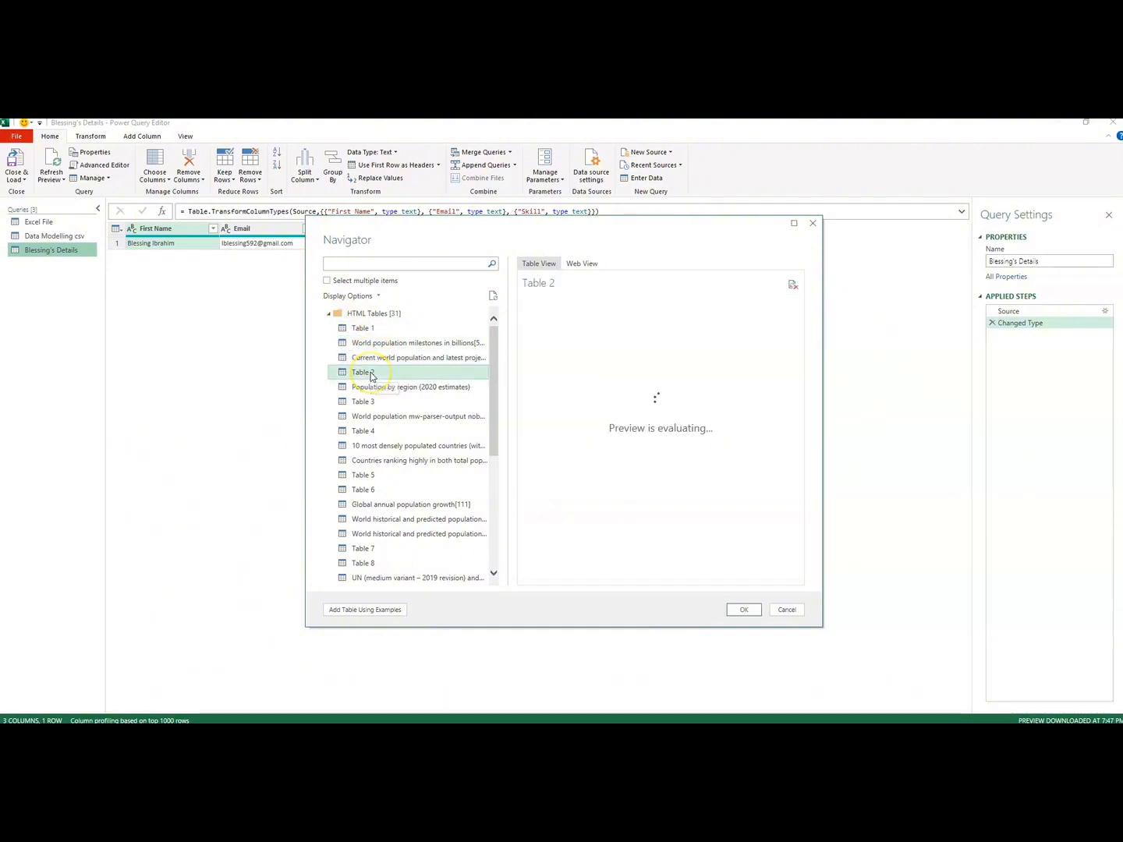
pyautogui.click(368, 361)
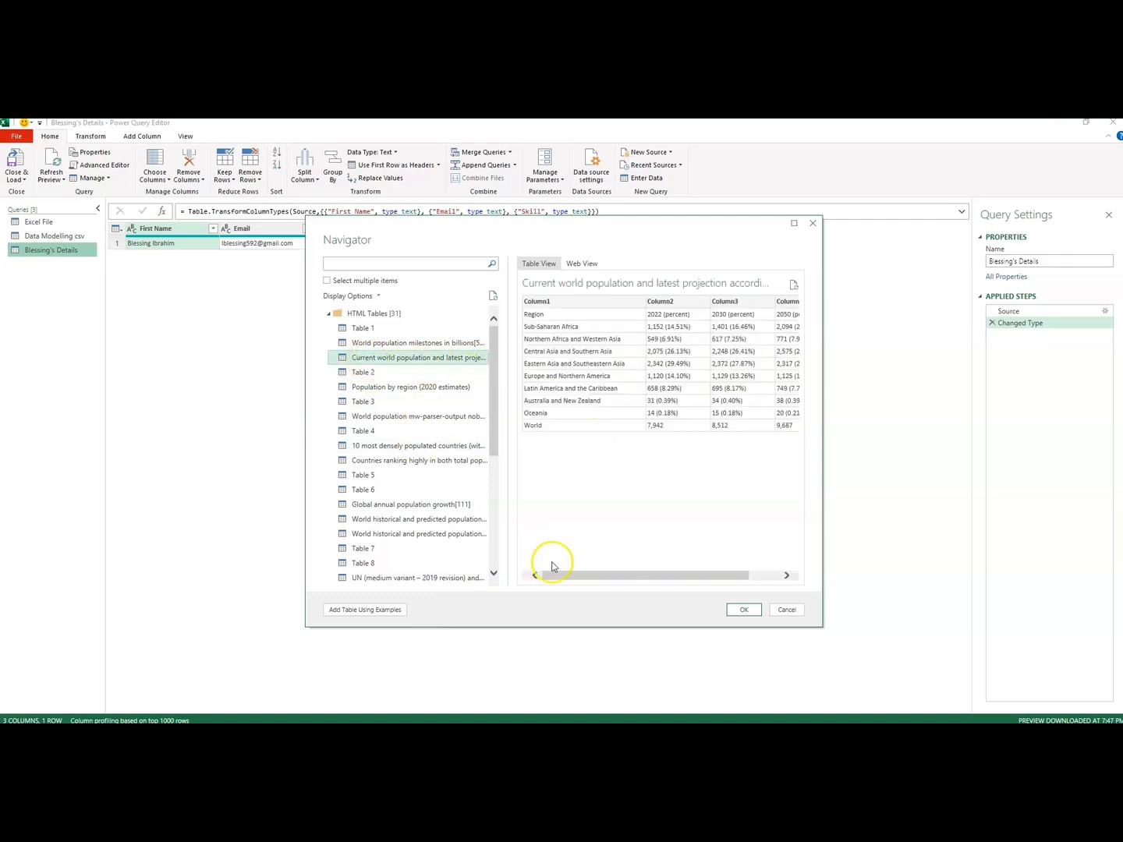
pyautogui.moveTo(551, 578); pyautogui.dragTo(620, 574)
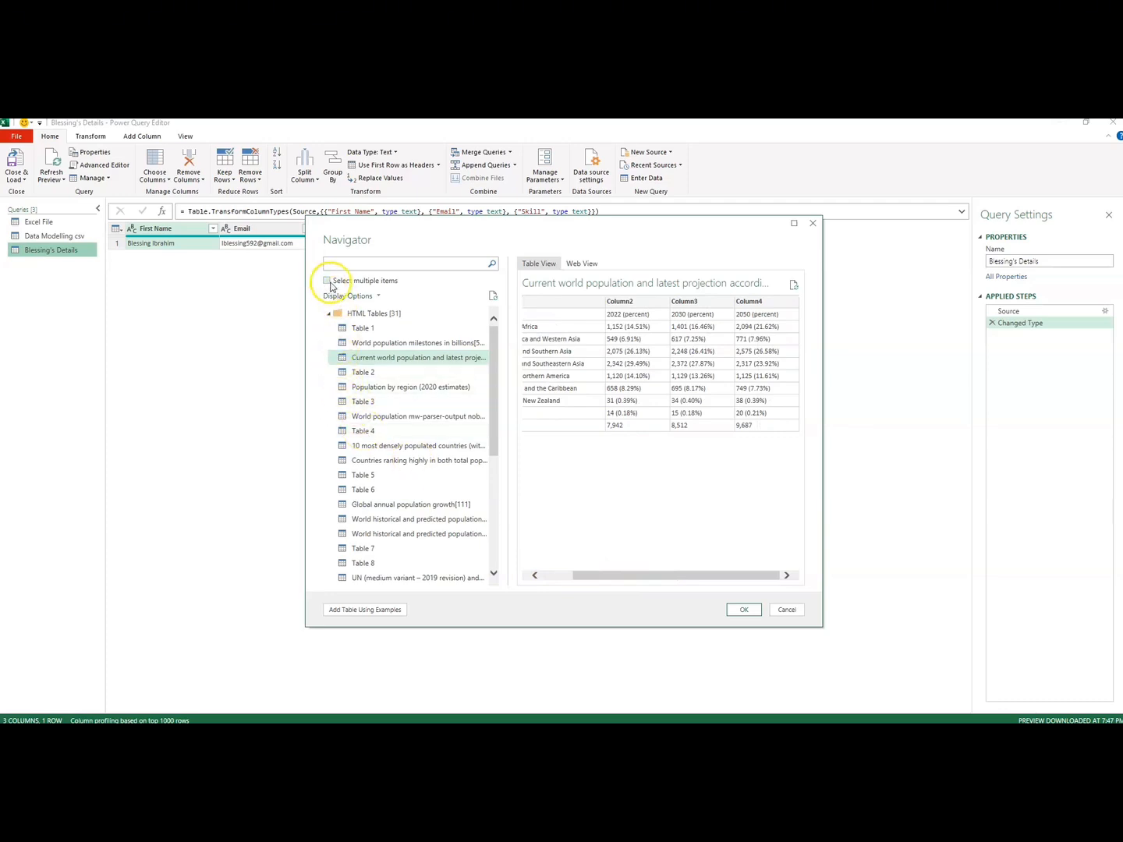
# Step: Enable selecting multiple items, choose the Current world population and latest projection table, and import it as a query
pyautogui.click(327, 283)
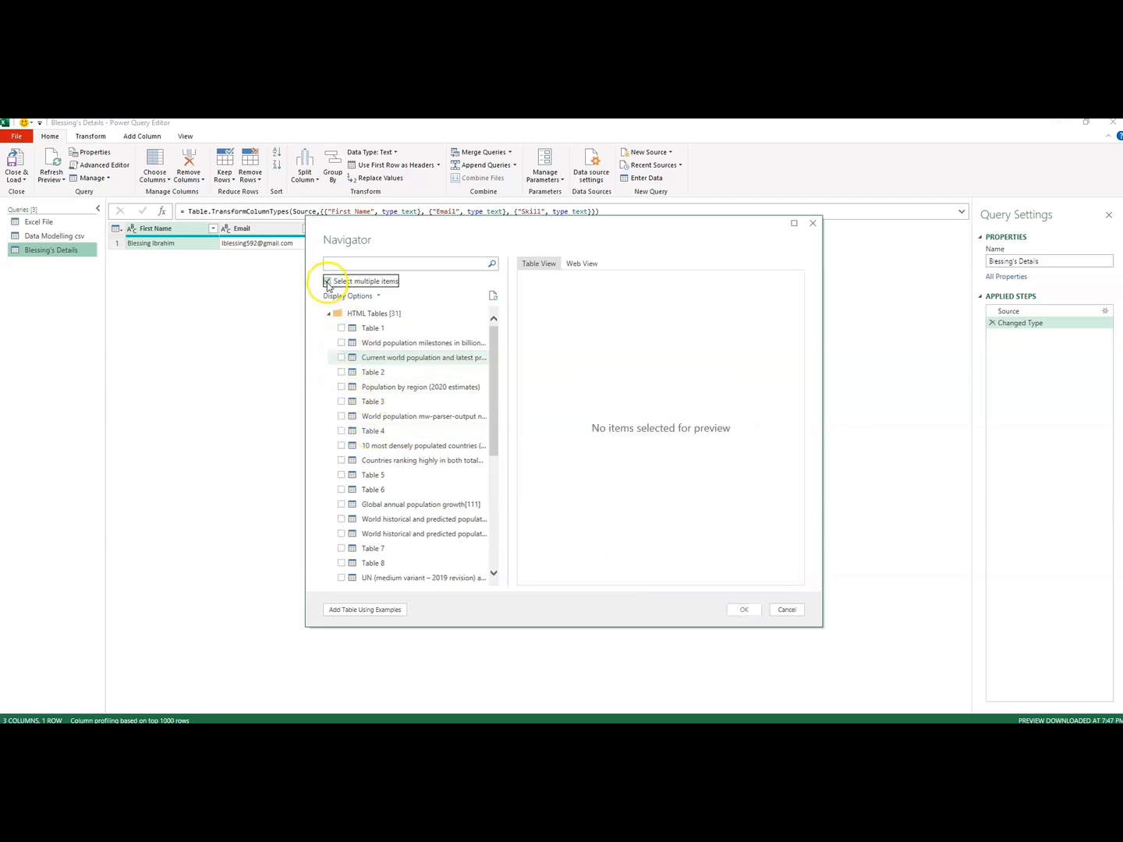
pyautogui.click(340, 358)
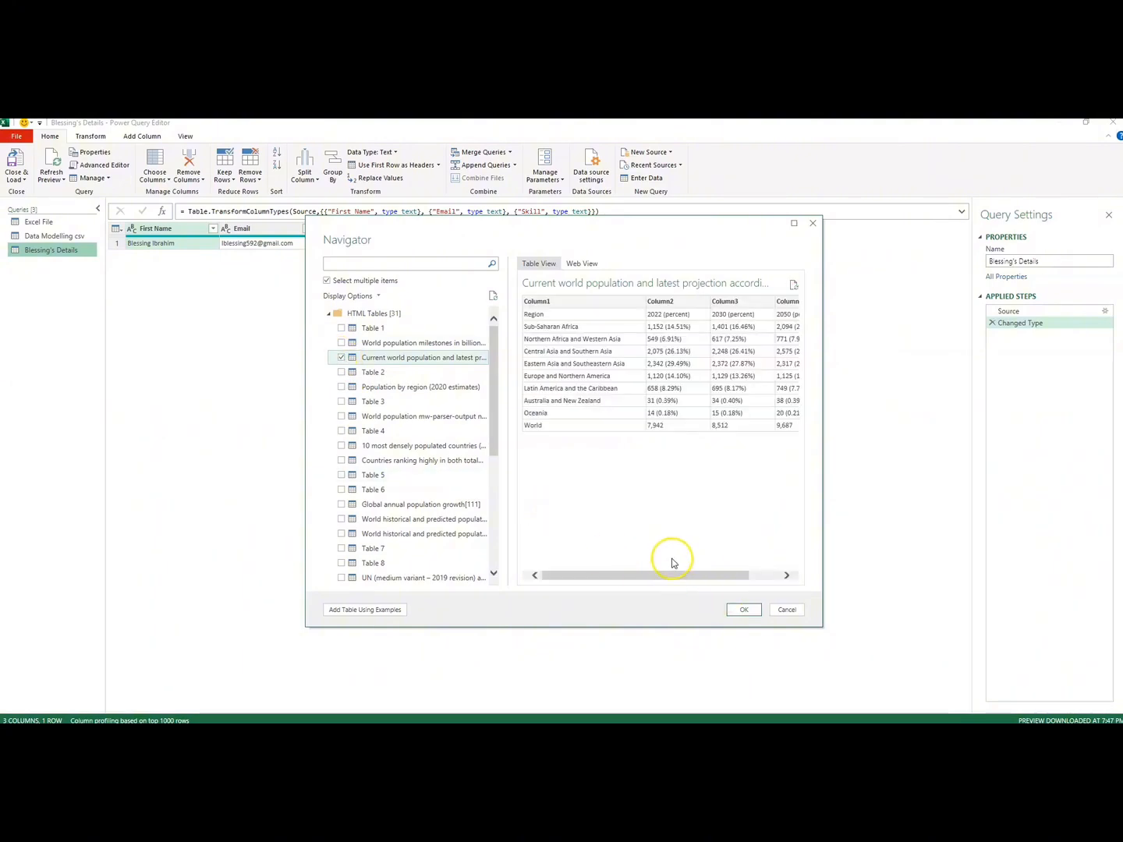
pyautogui.moveTo(663, 579); pyautogui.dragTo(697, 579)
pyautogui.click(751, 613)
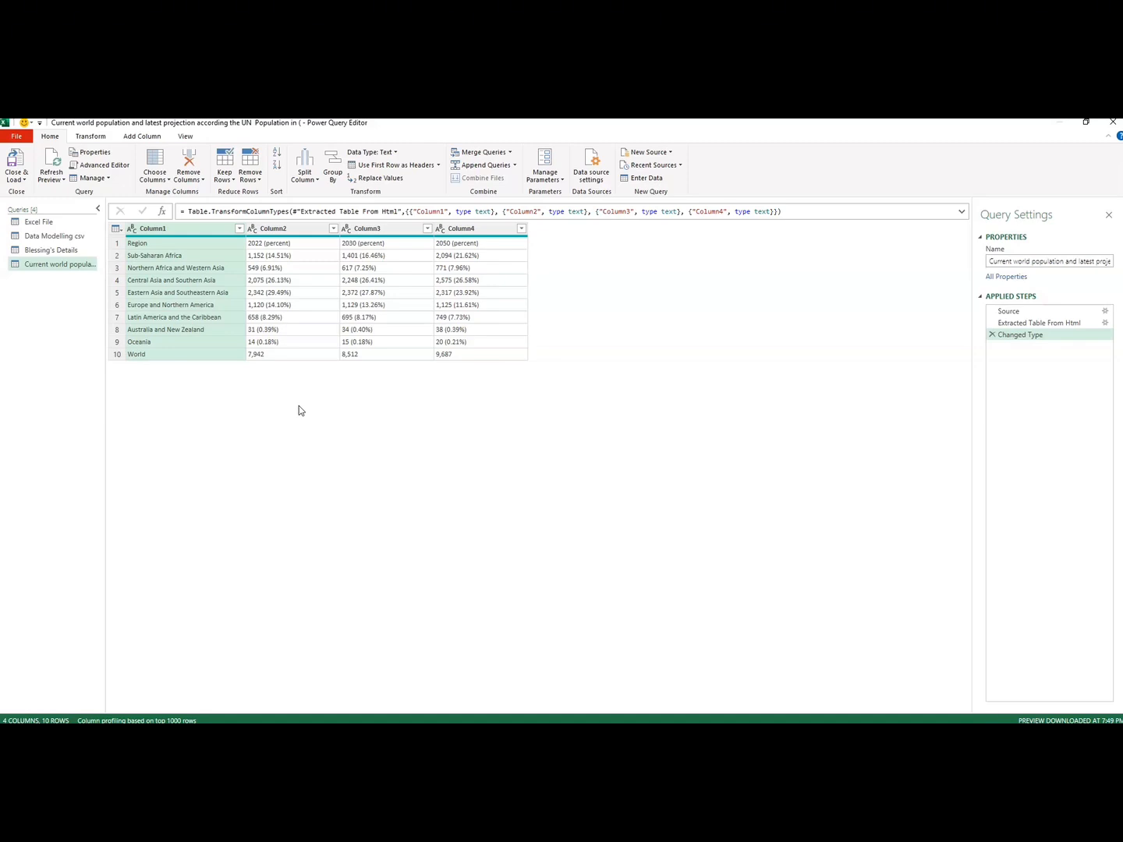
# Step: Connect to the AdventureWorks SQL Server database as a new source, copying the server name from the Database login note in Notepad
pyautogui.click(672, 154)
pyautogui.moveTo(658, 183)
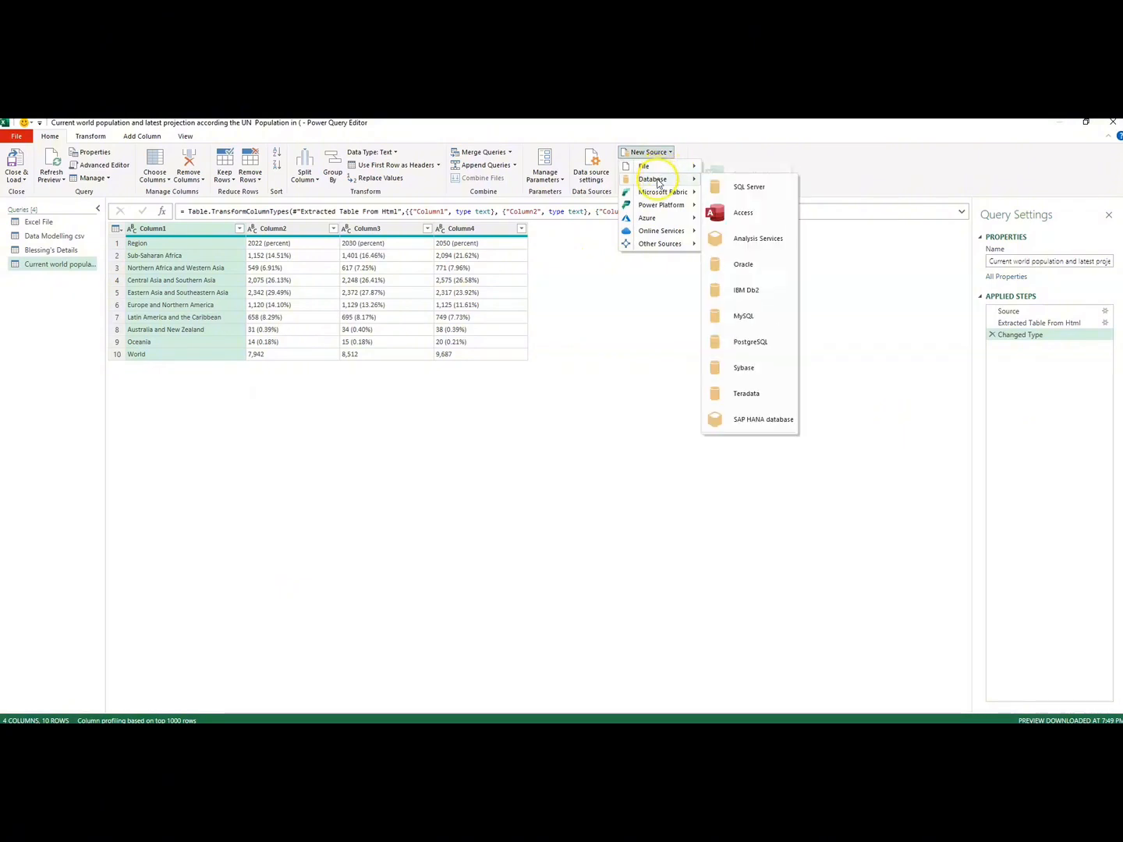
pyautogui.click(746, 186)
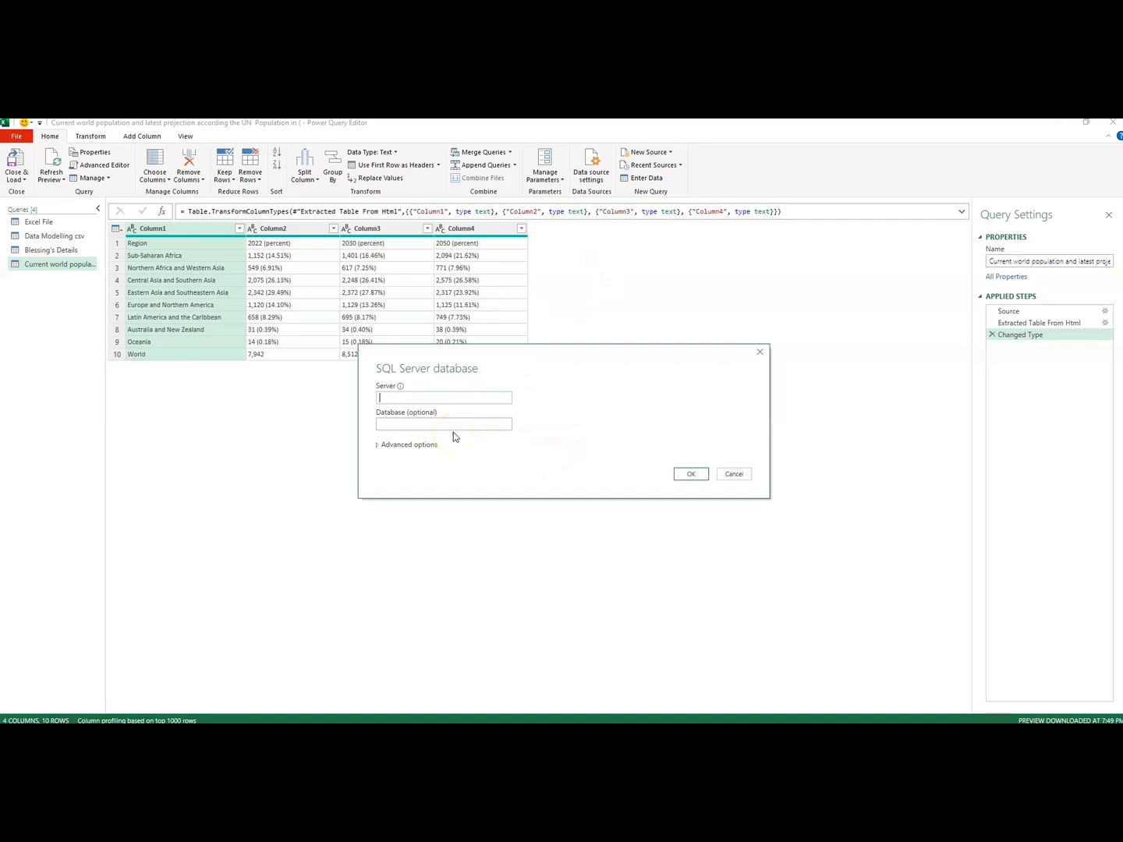
pyautogui.moveTo(440, 375); pyautogui.dragTo(390, 328)
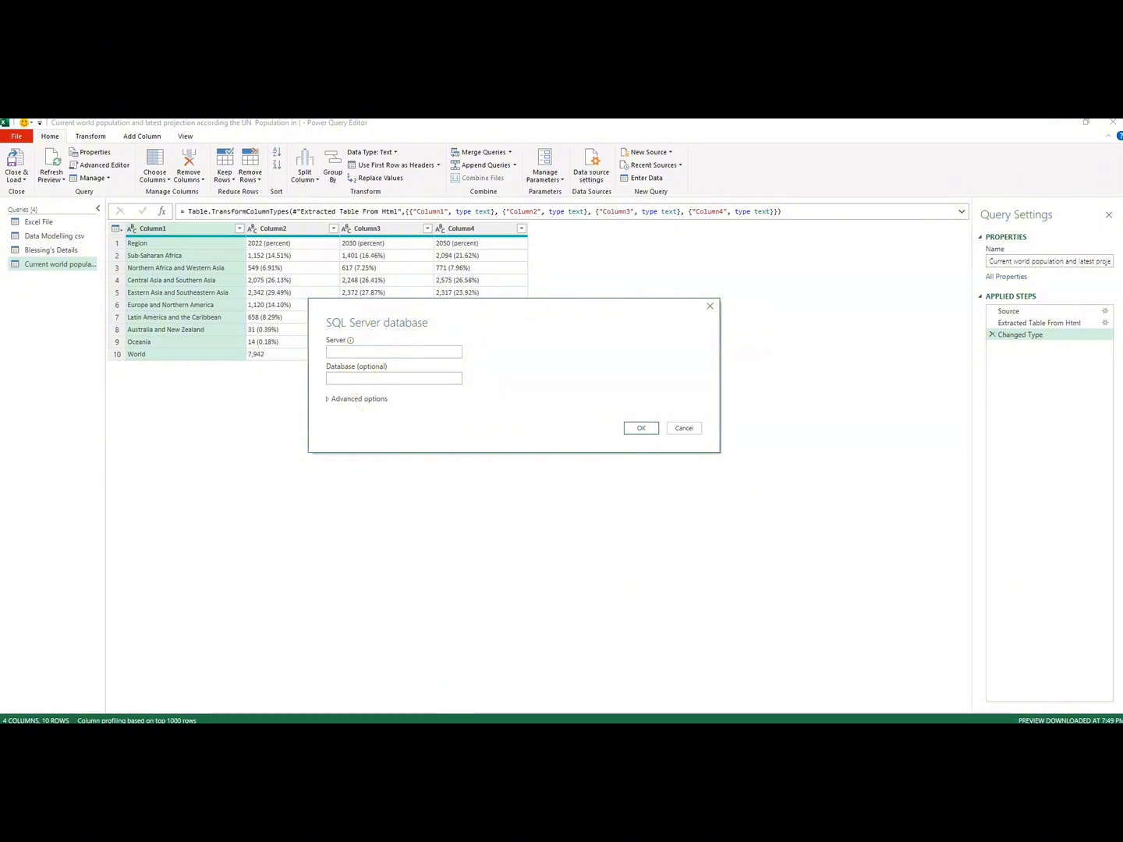
pyautogui.moveTo(616, 734)
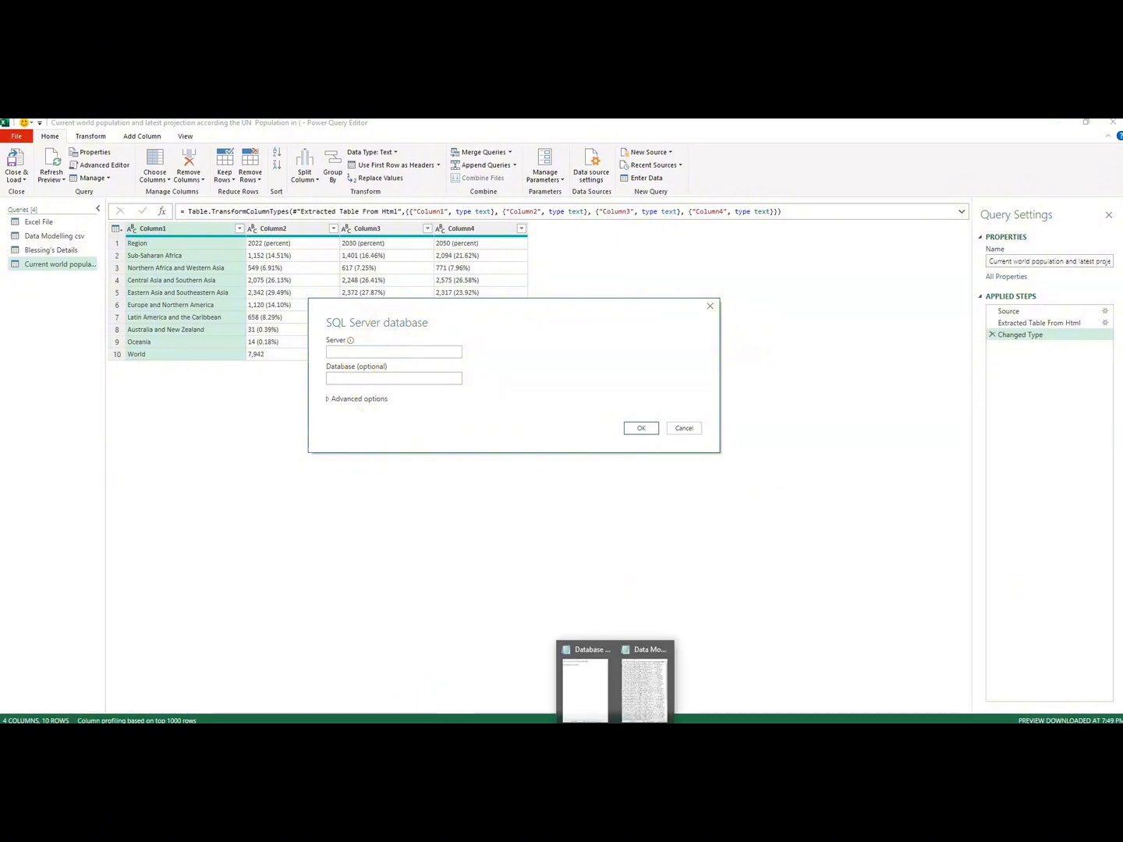
pyautogui.click(580, 706)
pyautogui.moveTo(989, 151); pyautogui.dragTo(865, 148)
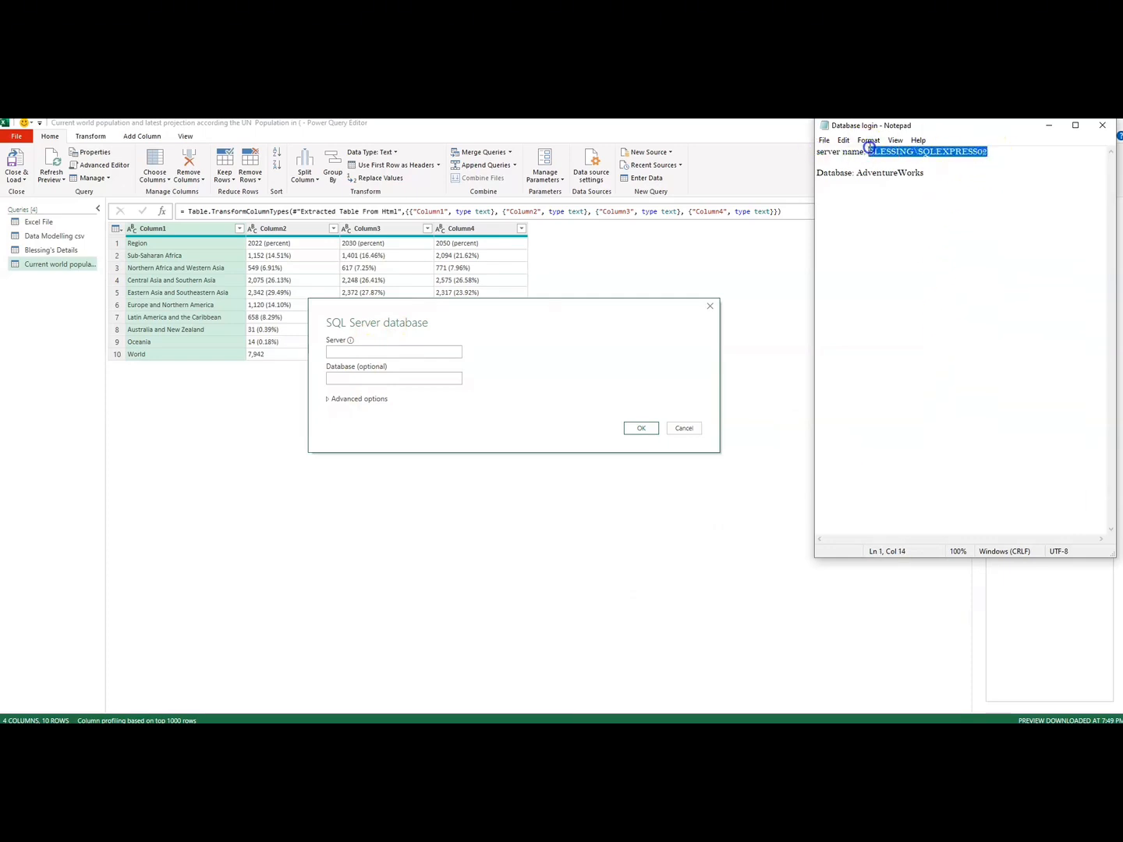
pyautogui.click(384, 350)
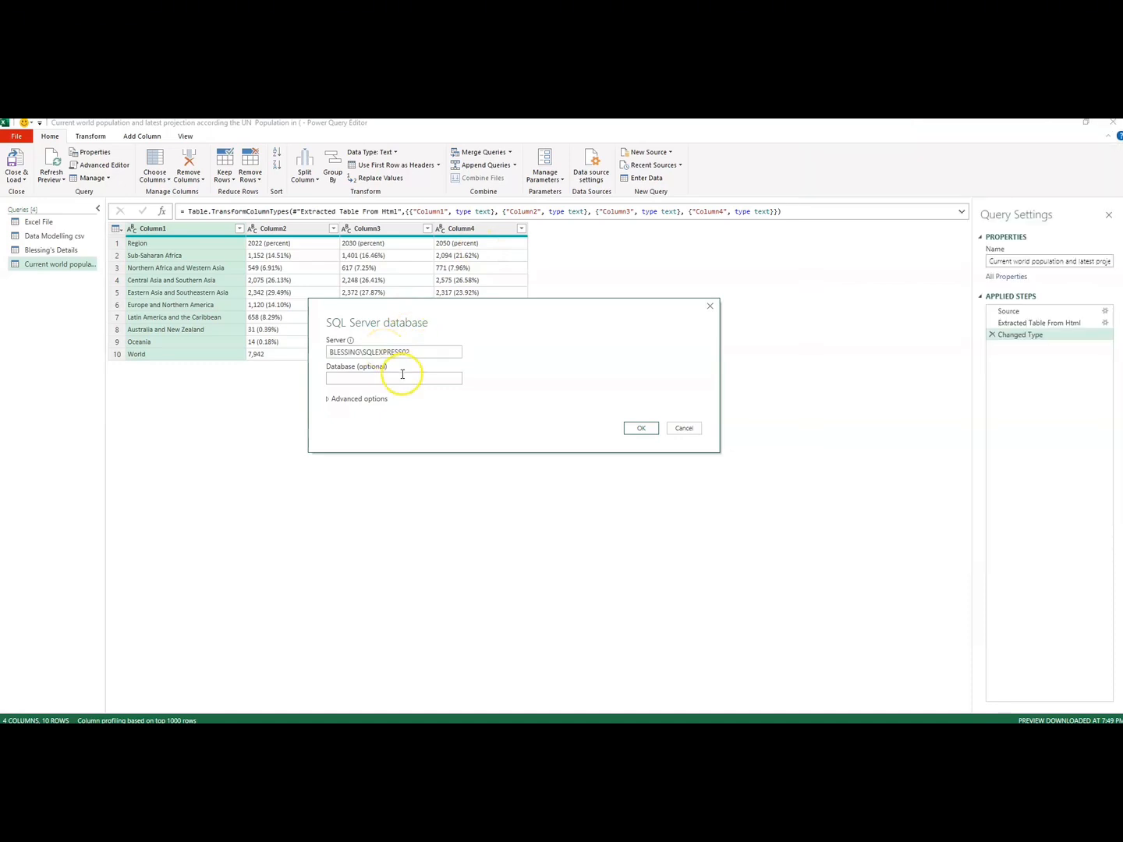
pyautogui.click(333, 378)
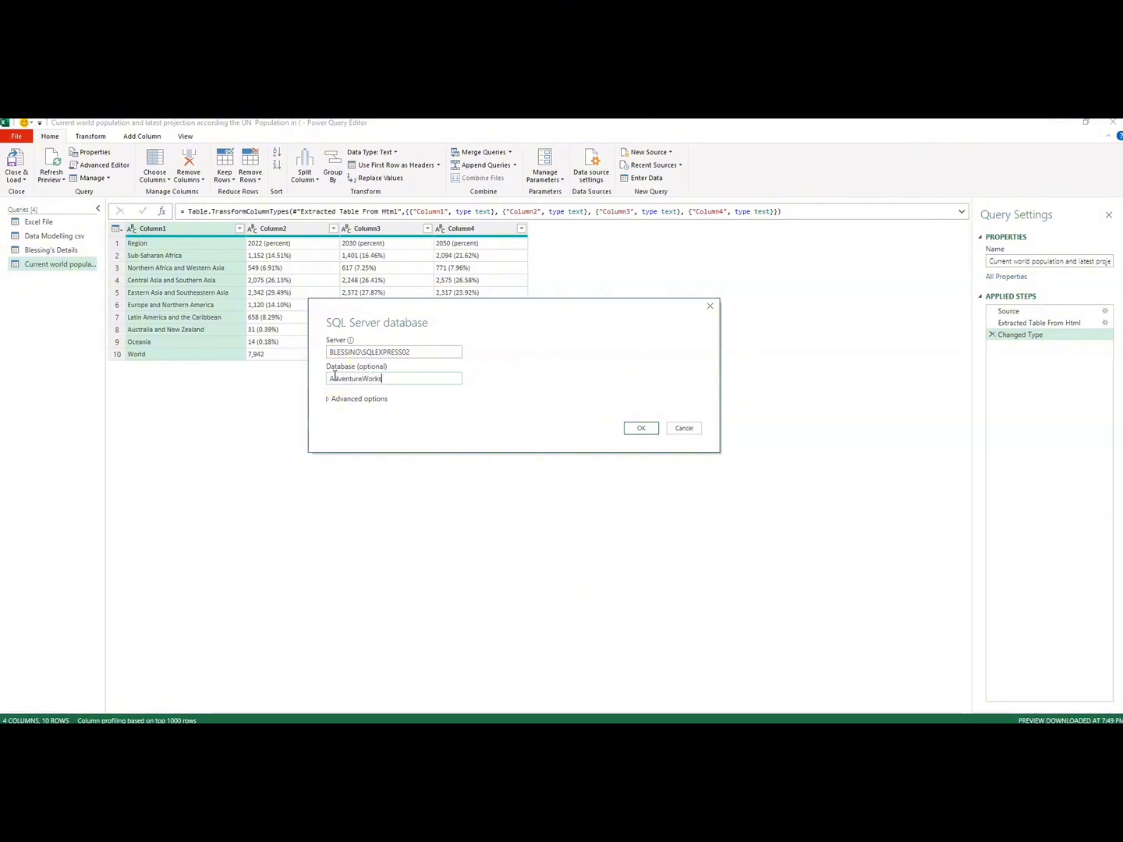
pyautogui.click(635, 430)
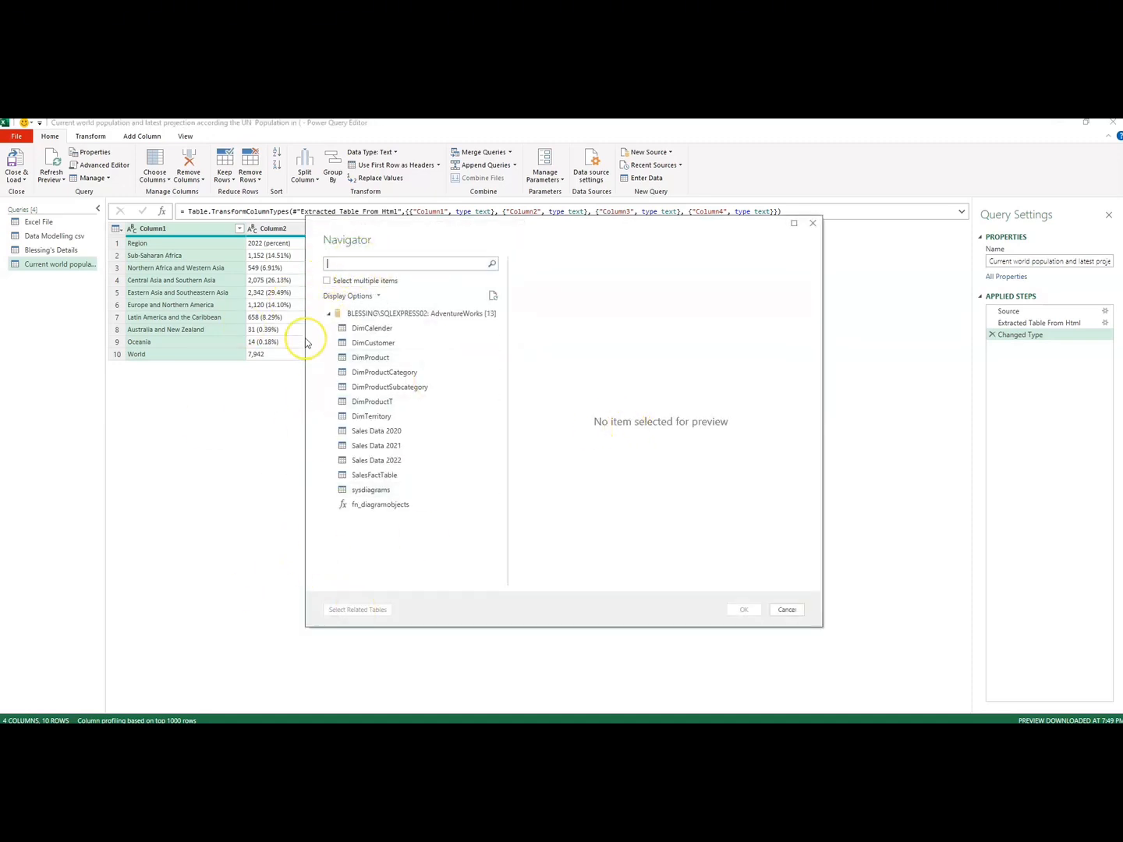
# Step: Enable selecting multiple items and select the DimCalender, DimCustomer, DimProduct and DimProductCategory tables
pyautogui.click(327, 283)
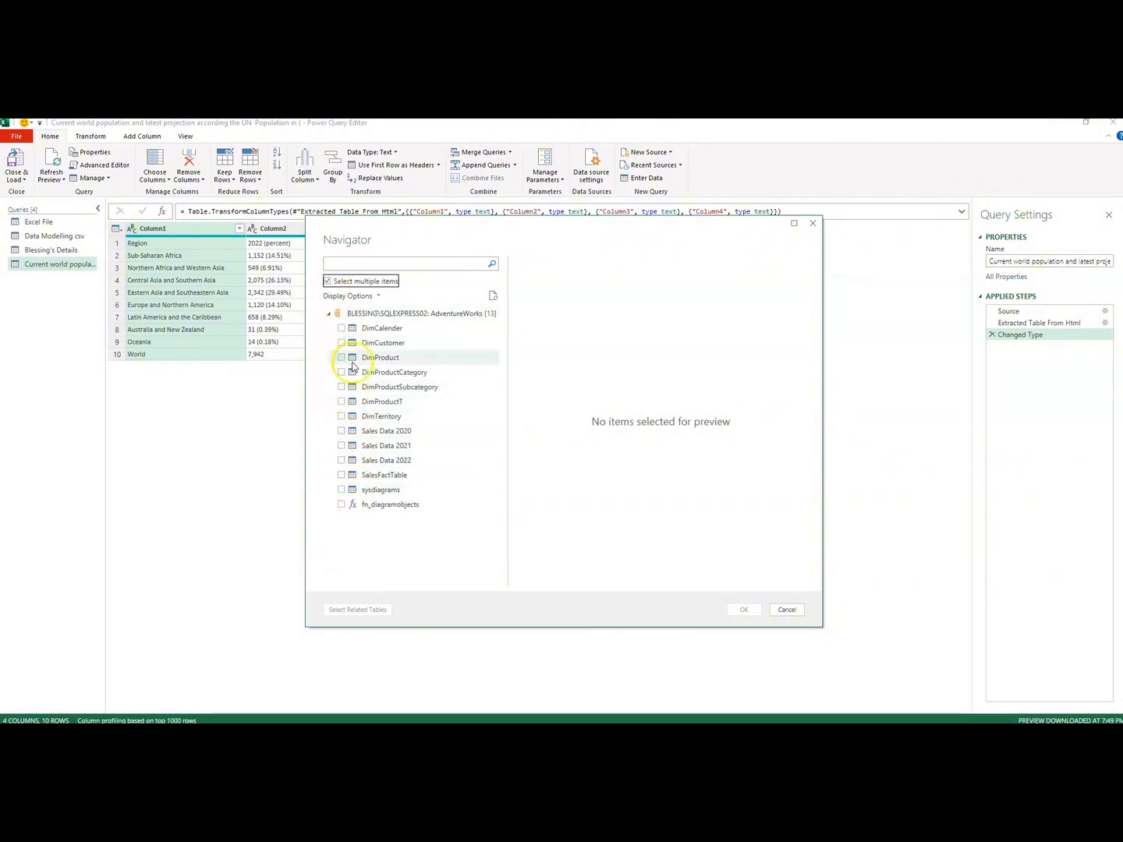
pyautogui.click(341, 329)
pyautogui.click(340, 344)
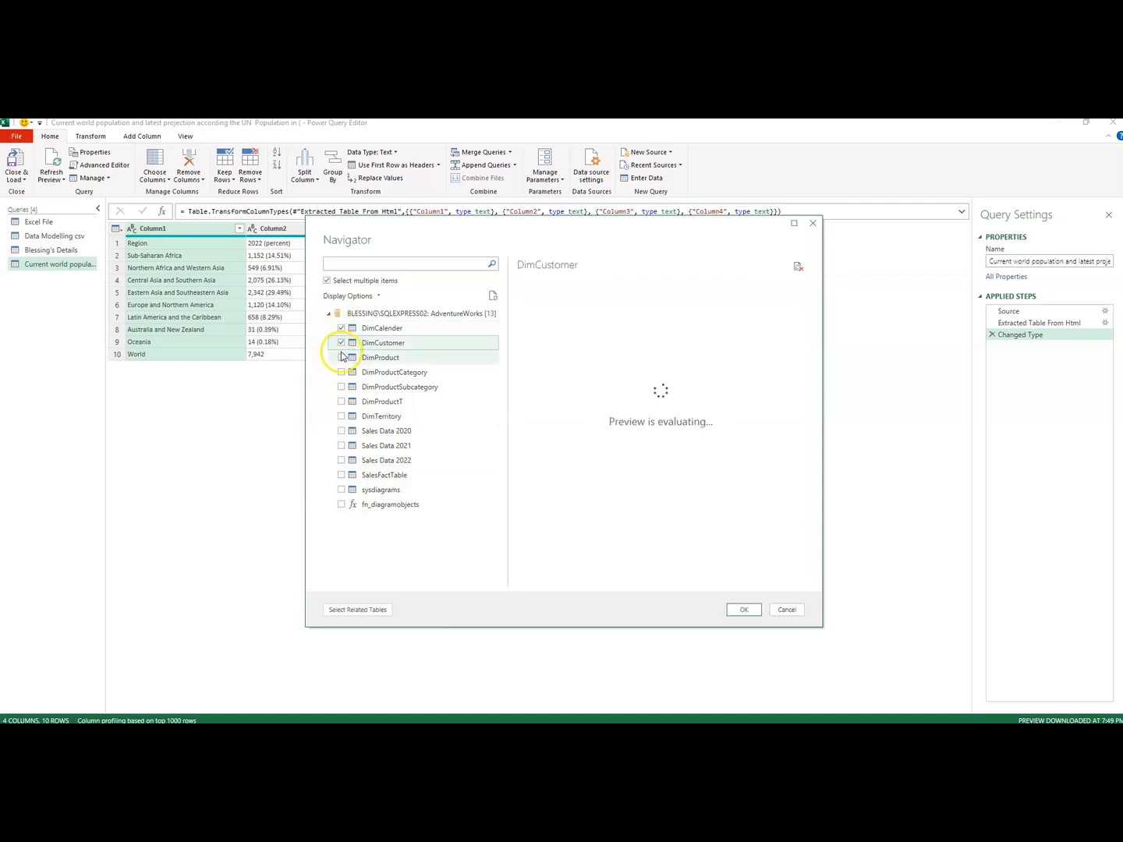
pyautogui.click(340, 358)
pyautogui.click(341, 373)
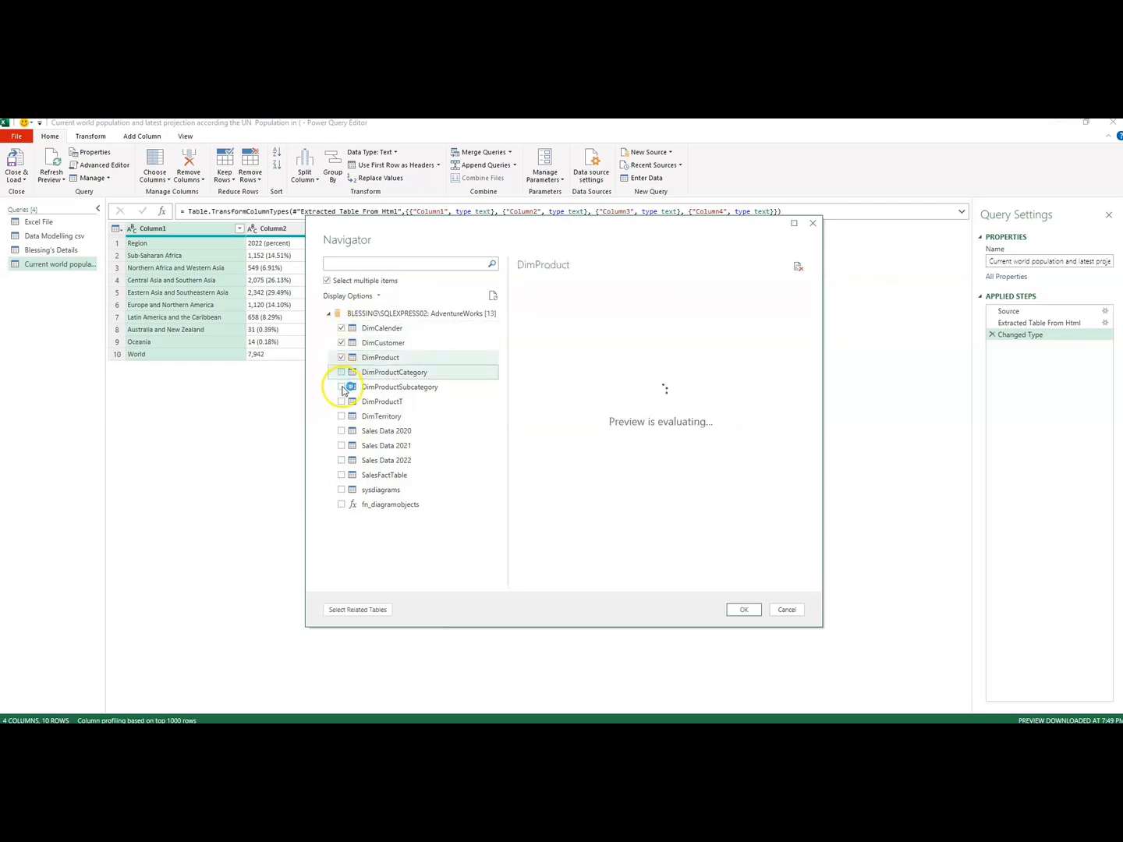
# Step: Deselect DimCalender, DimProduct and DimProductCategory, preview DimCustomer's columns, and import only the DimCustomer table
pyautogui.click(342, 330)
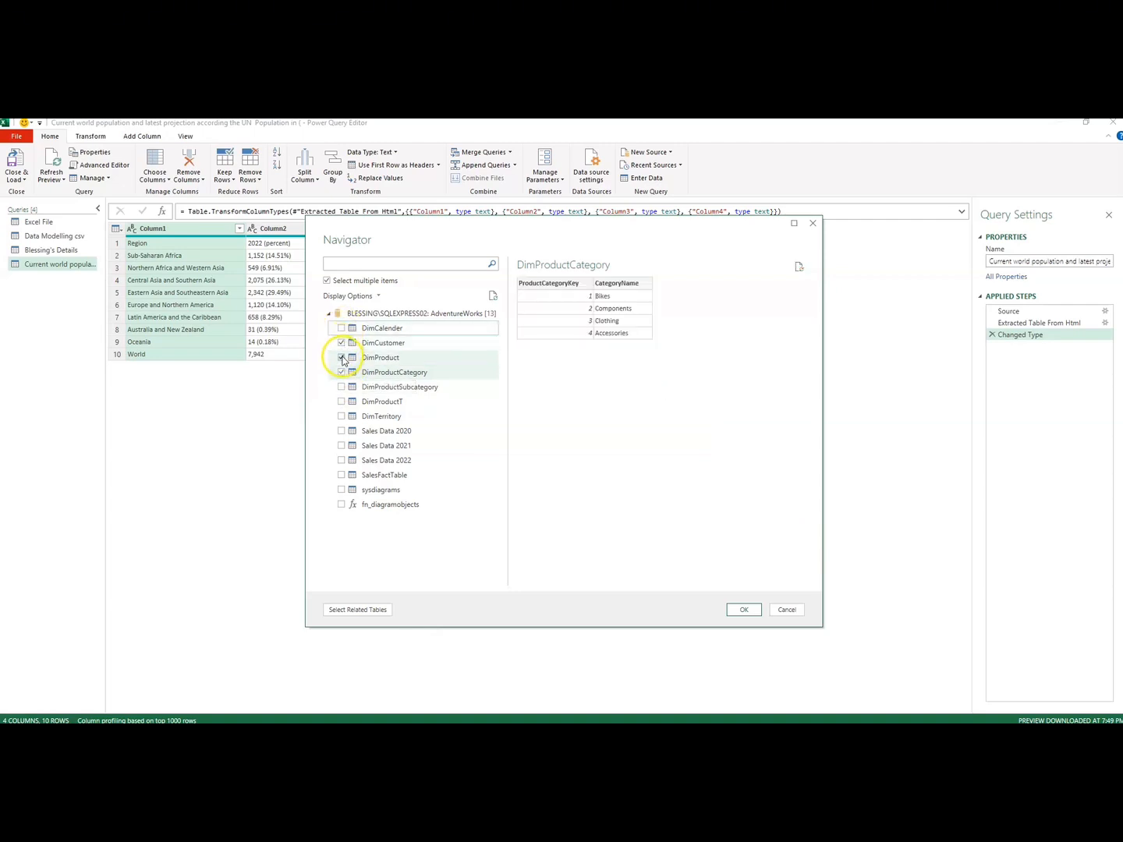
pyautogui.click(342, 359)
pyautogui.click(341, 374)
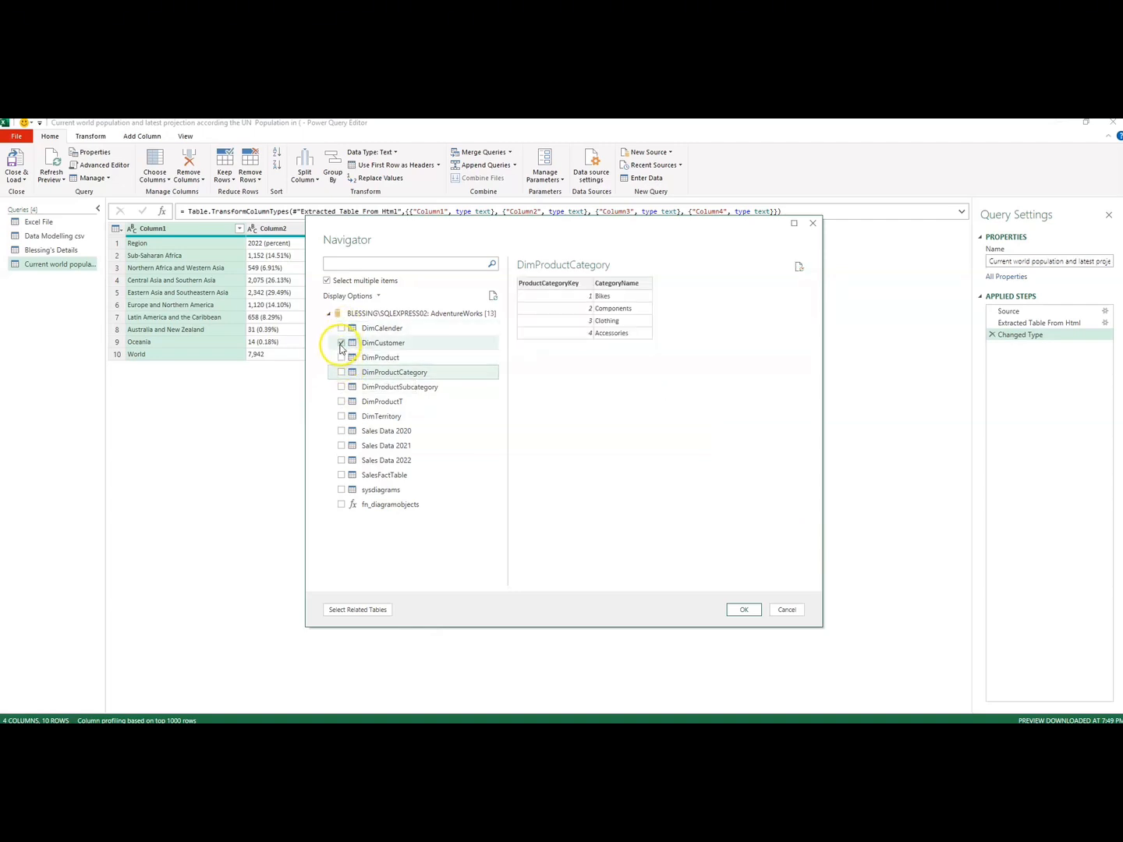
pyautogui.click(380, 344)
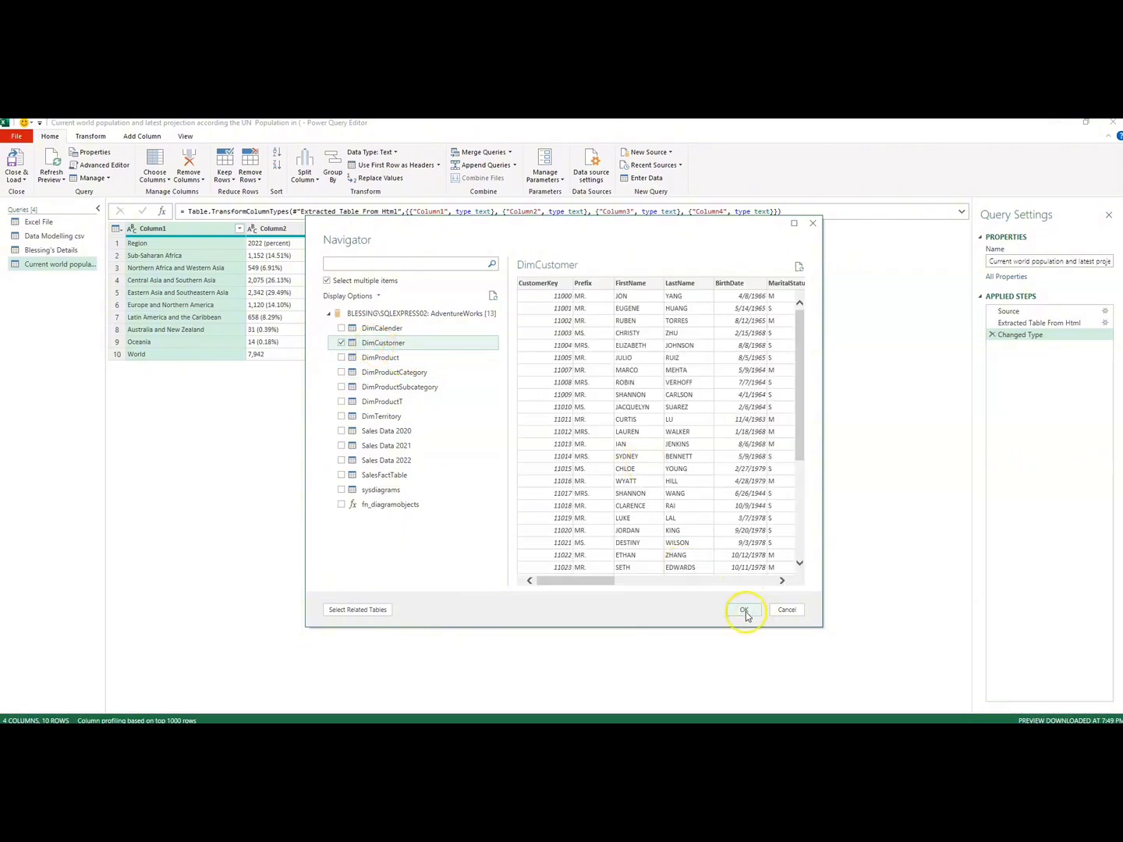
pyautogui.moveTo(598, 583); pyautogui.dragTo(757, 579)
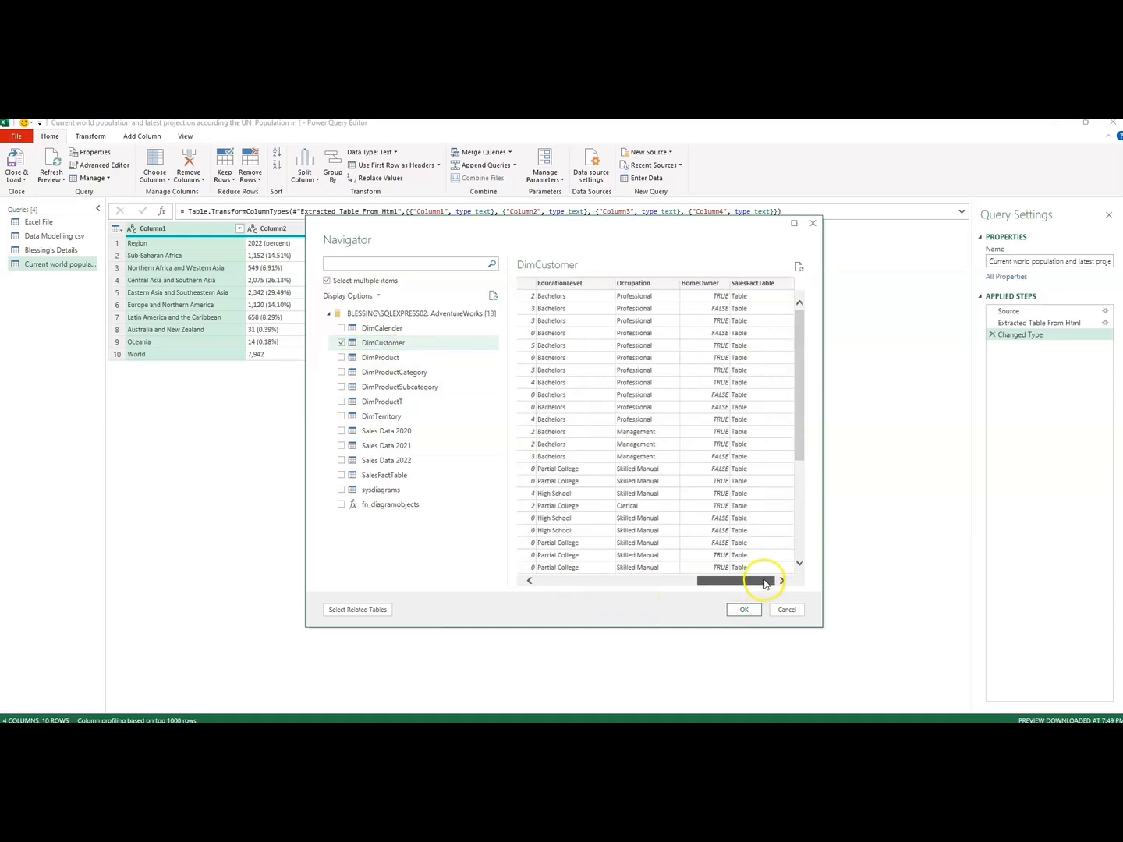
pyautogui.click(743, 610)
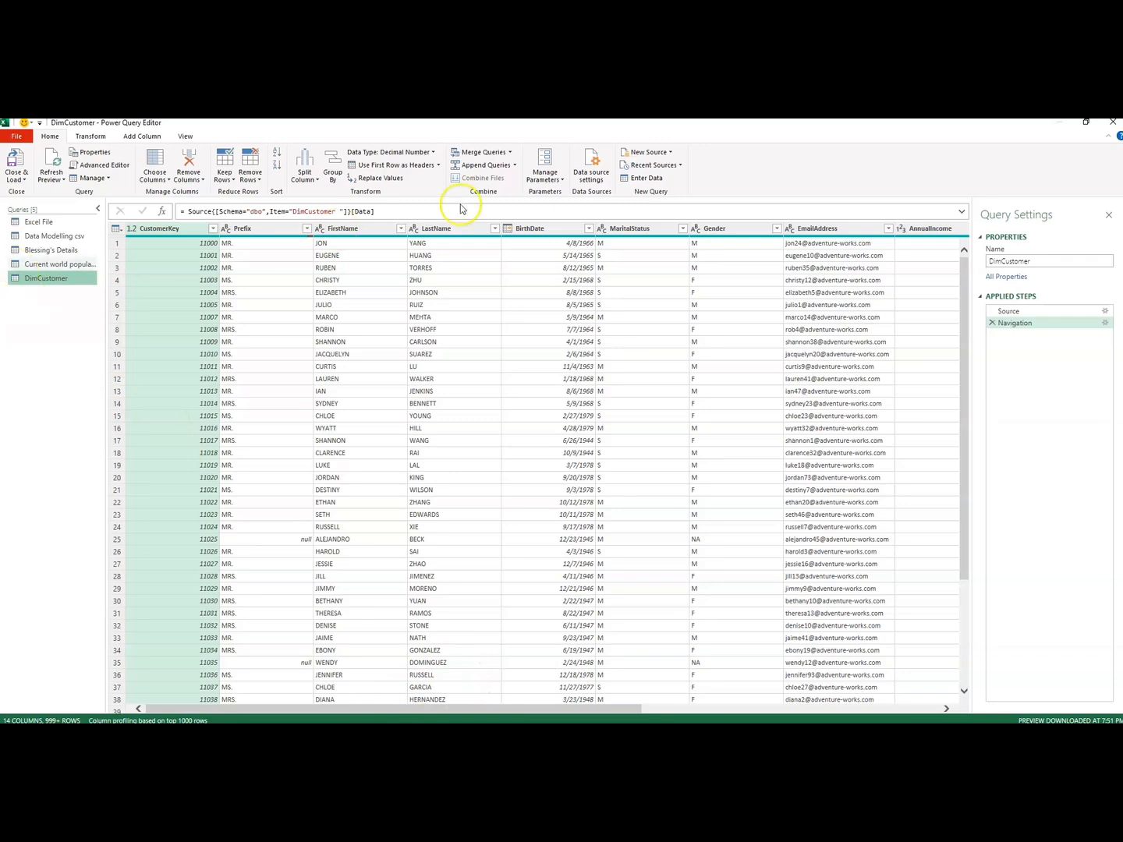
# Step: Create a blank query and delete all of its default code in the Advanced Editor
pyautogui.click(671, 154)
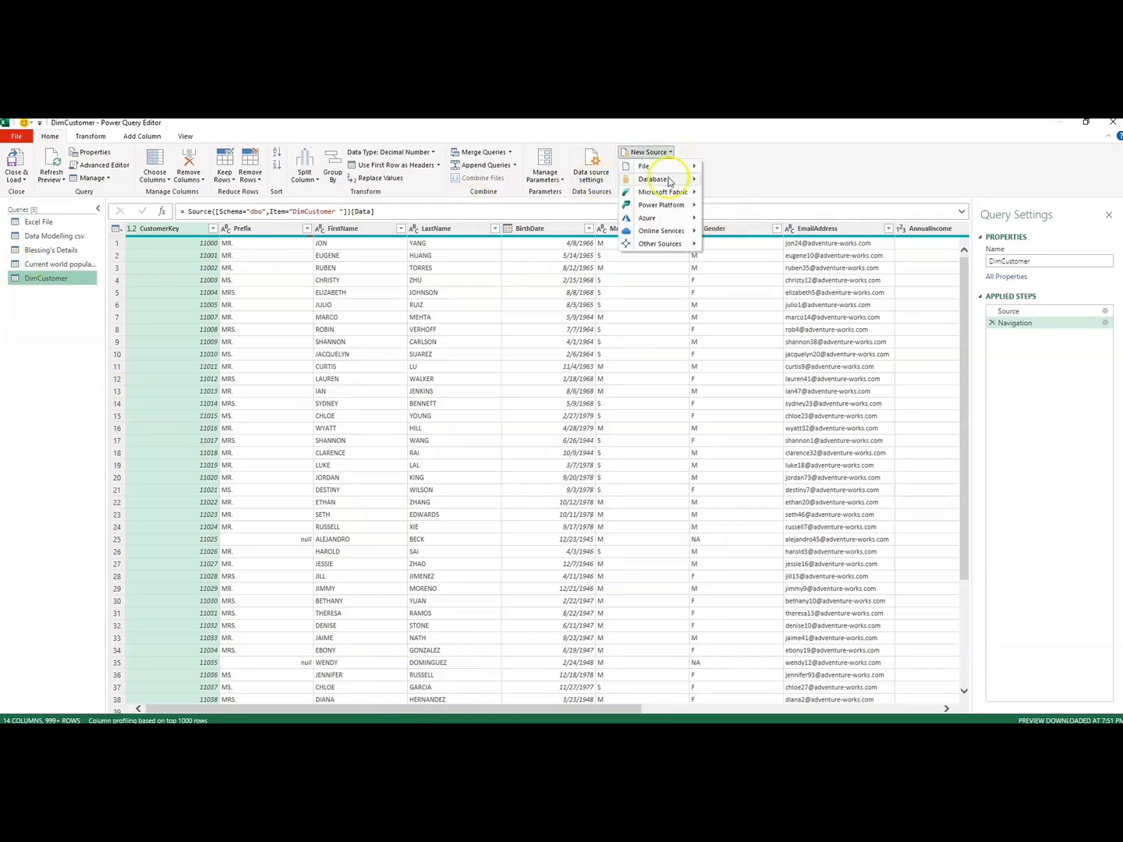
pyautogui.moveTo(663, 244)
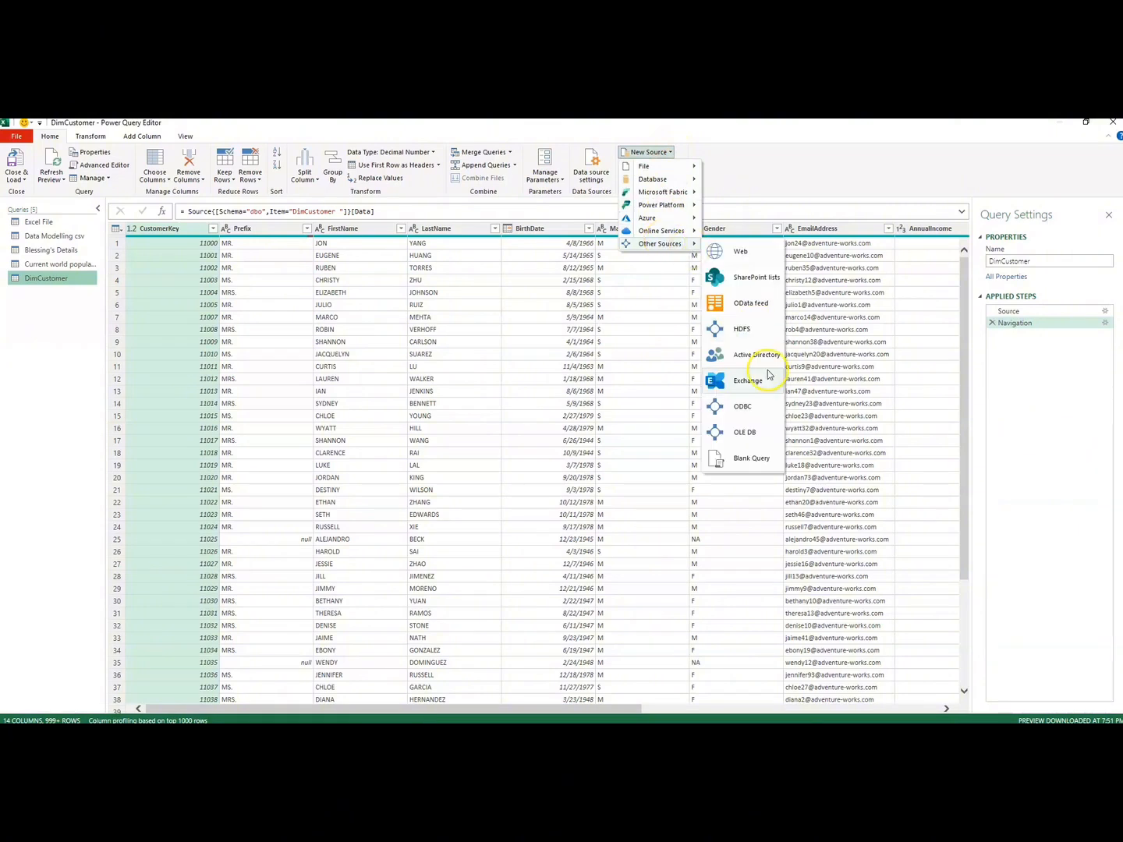
pyautogui.click(751, 458)
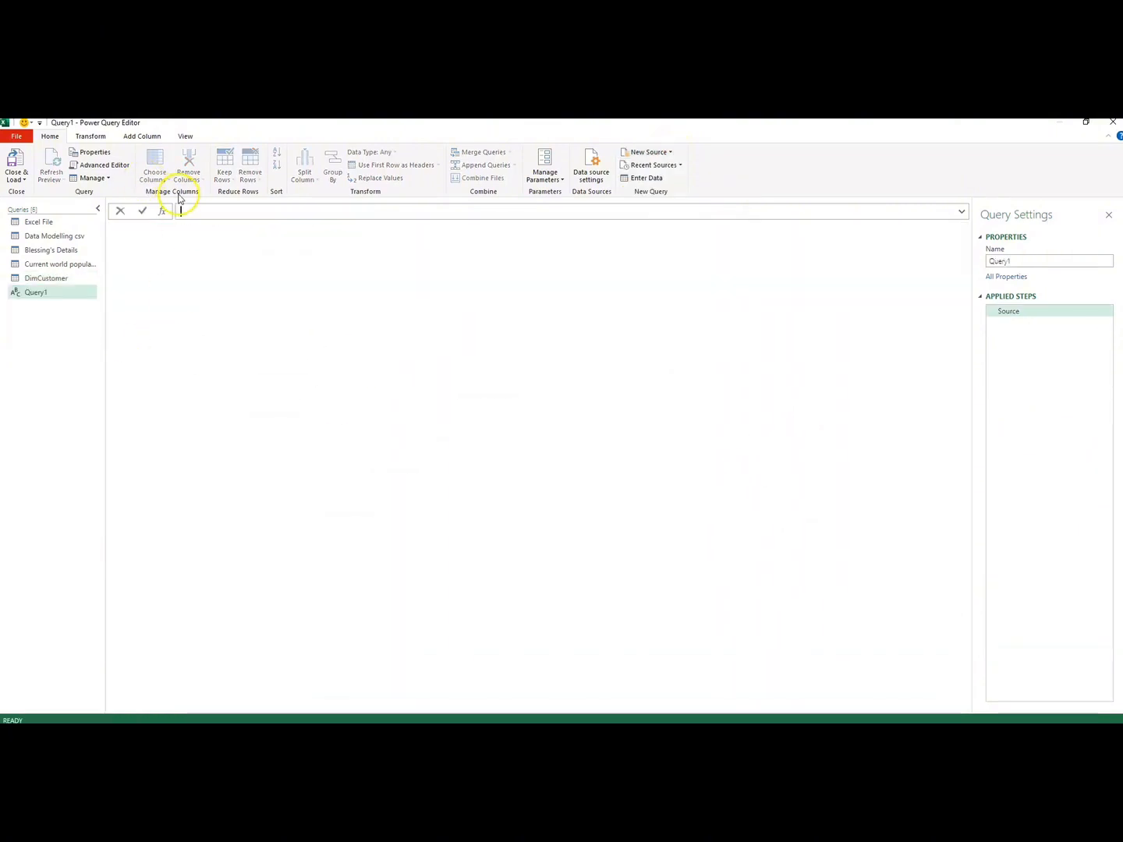
pyautogui.click(108, 167)
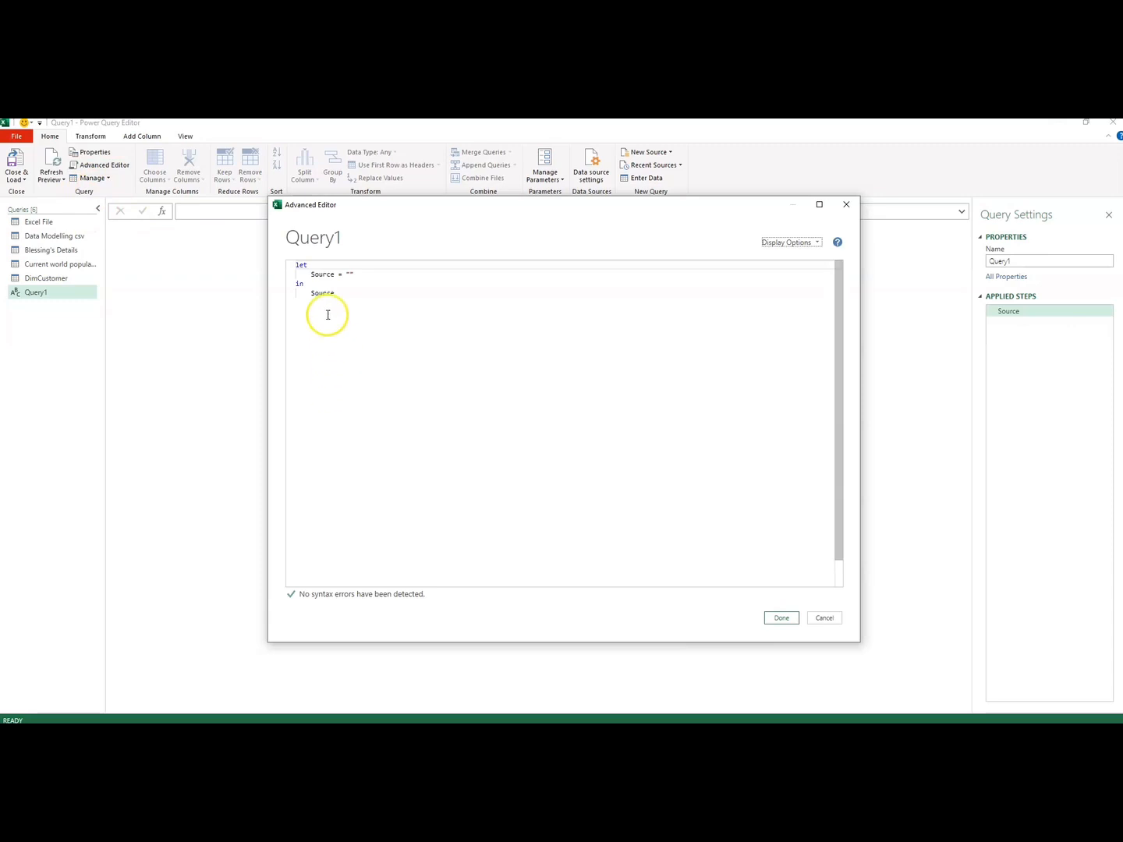
pyautogui.moveTo(334, 296); pyautogui.dragTo(258, 255)
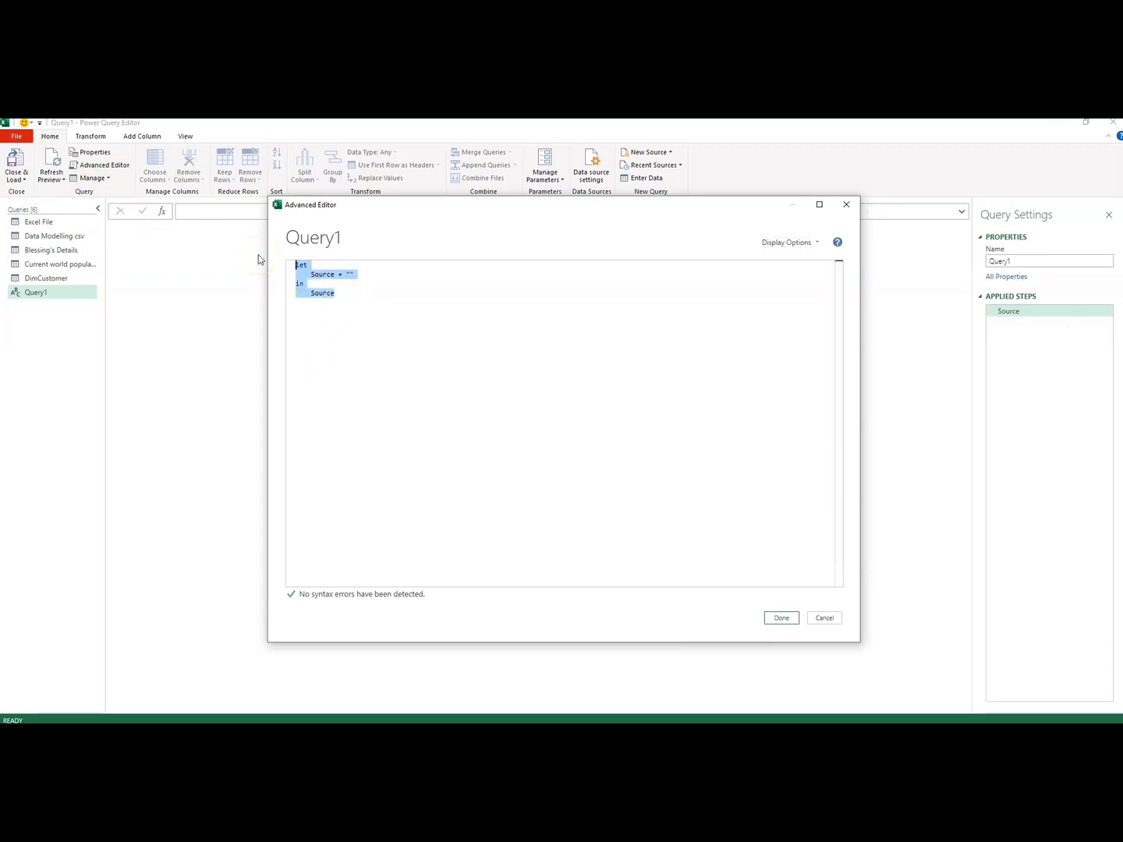
pyautogui.press('BackSpace')
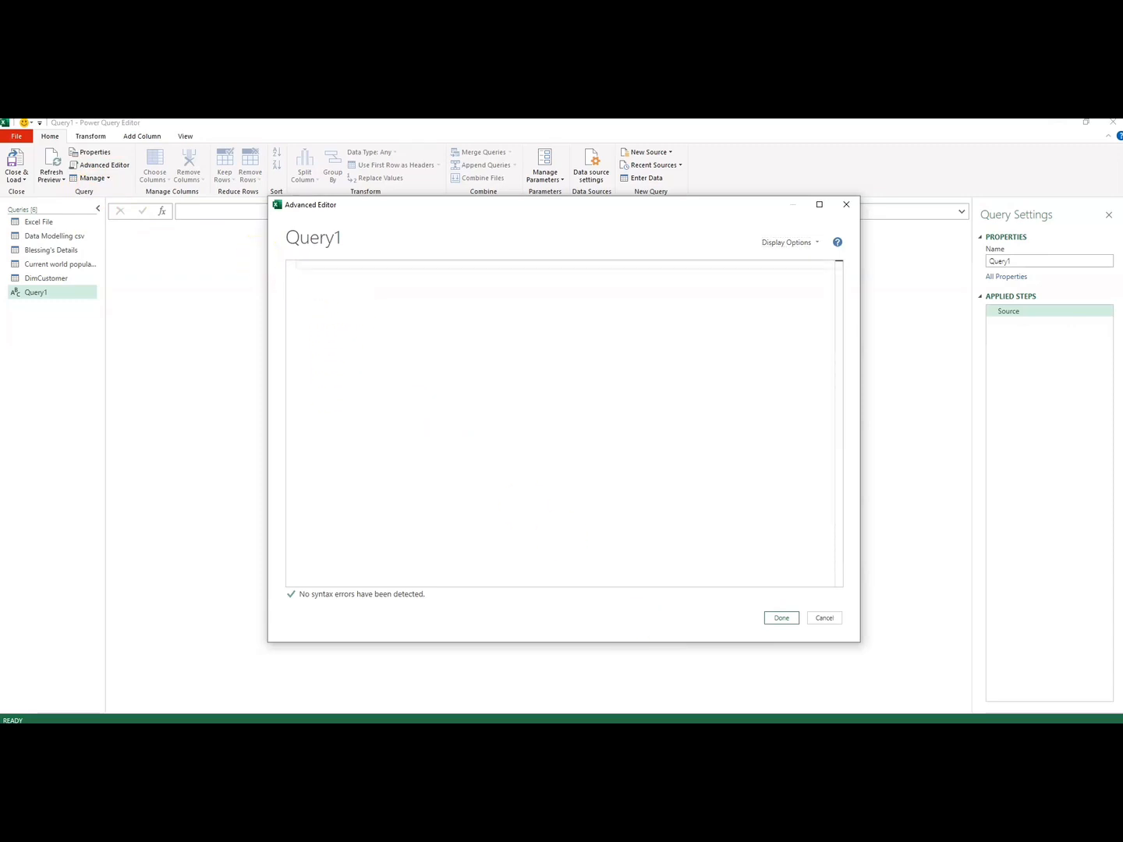
# Step: Switch to the Database login note in Notepad and open the Blank Query text file from the Importing Data folder
pyautogui.moveTo(615, 733)
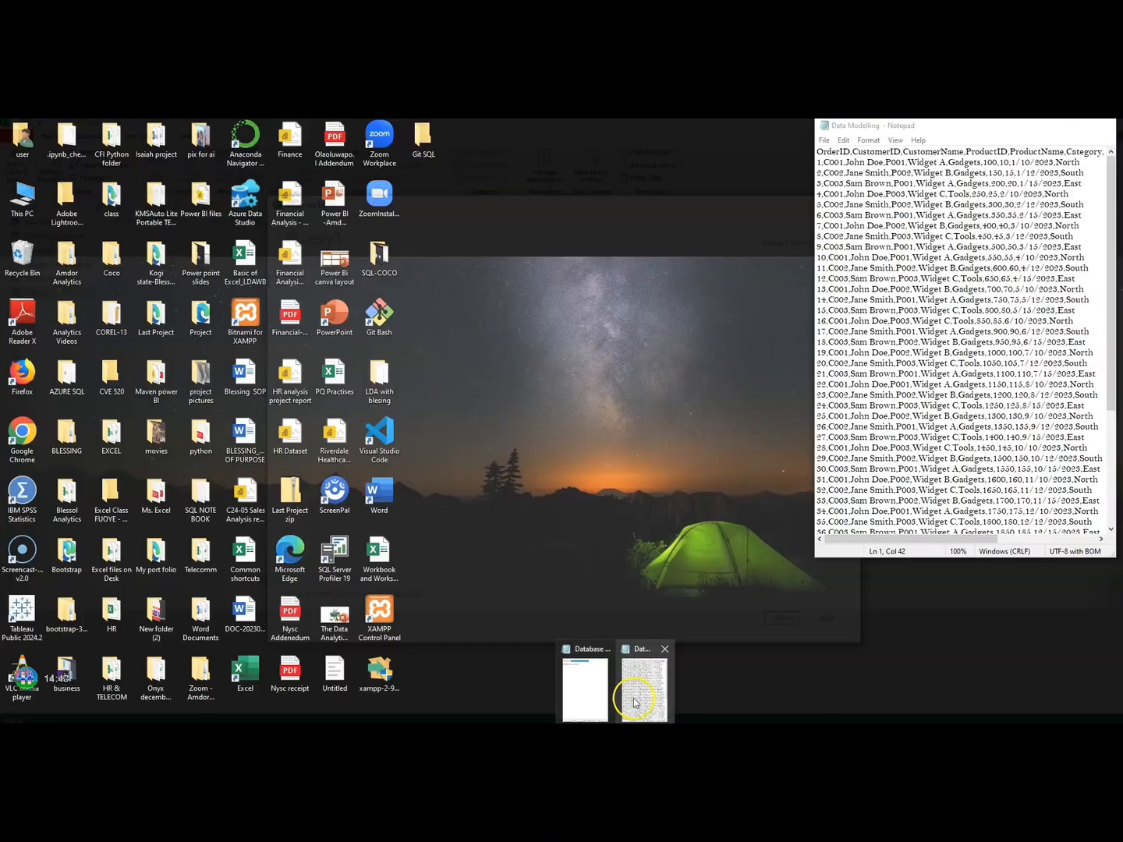
pyautogui.moveTo(605, 697)
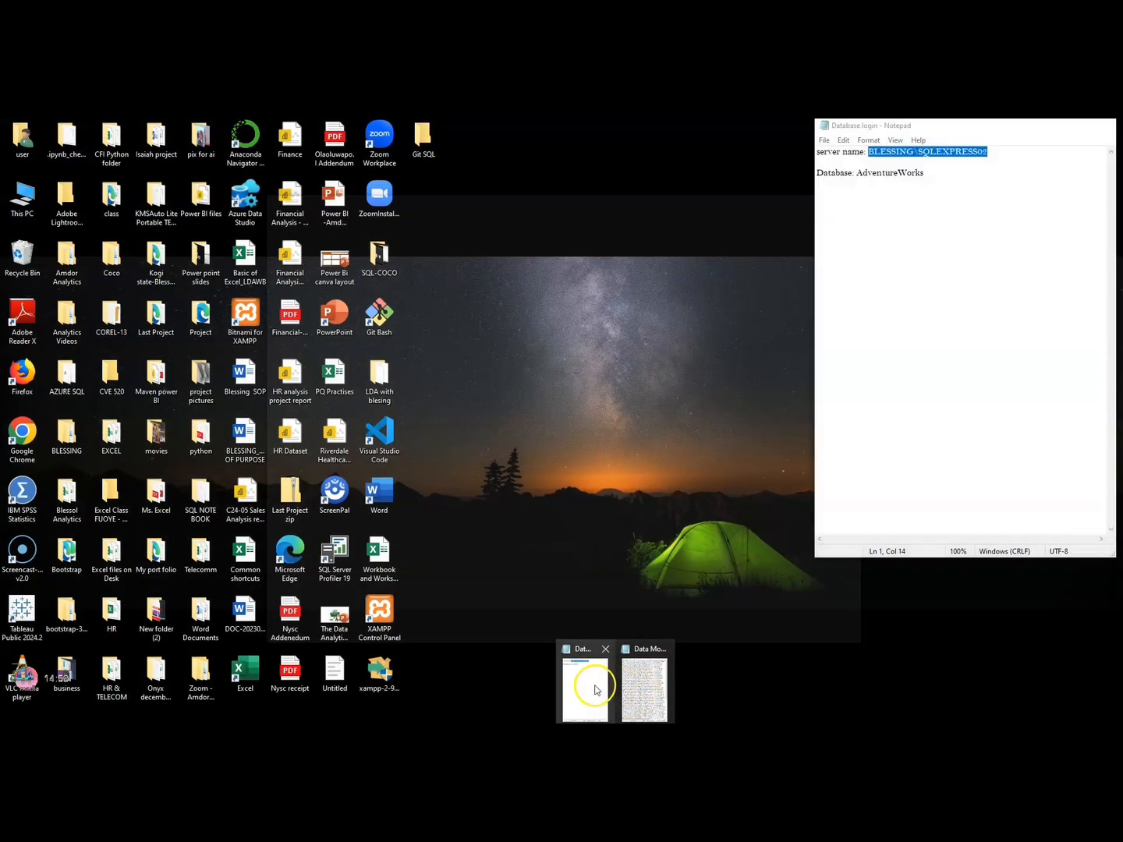
pyautogui.click(593, 686)
pyautogui.click(825, 141)
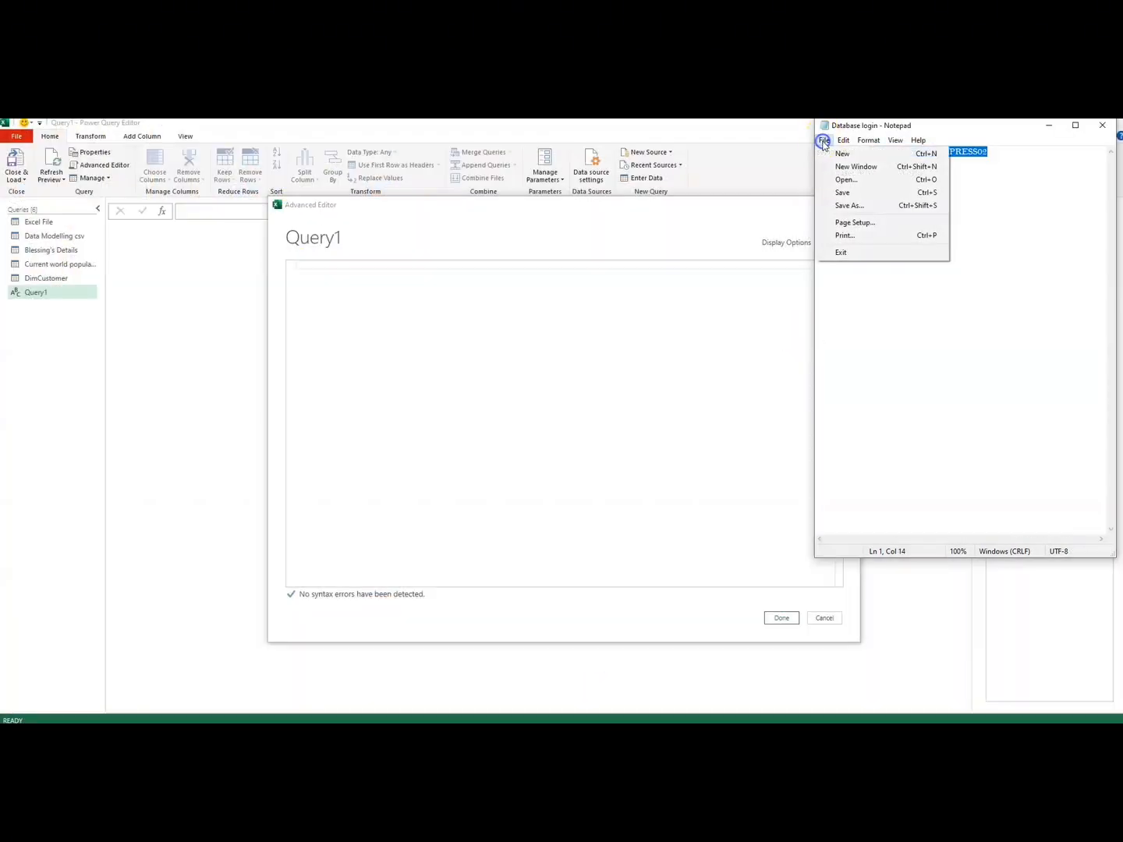
pyautogui.click(845, 179)
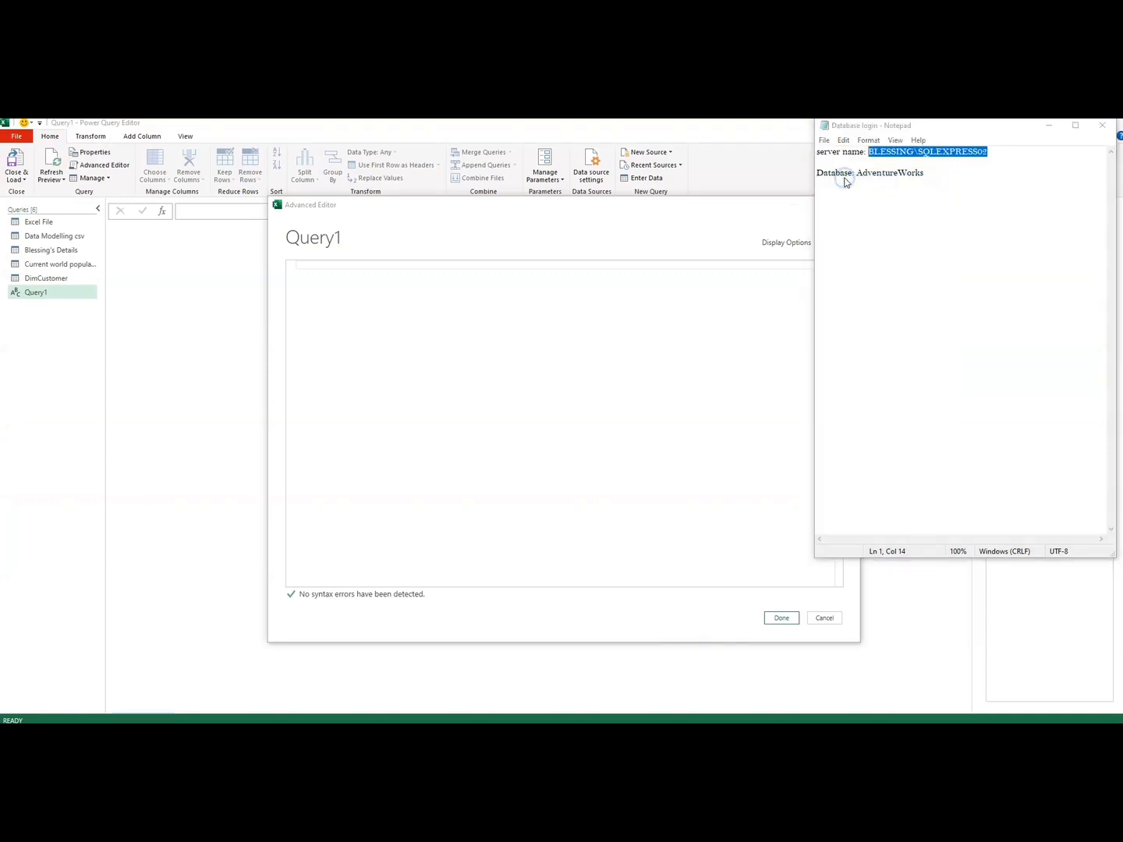
pyautogui.click(700, 229)
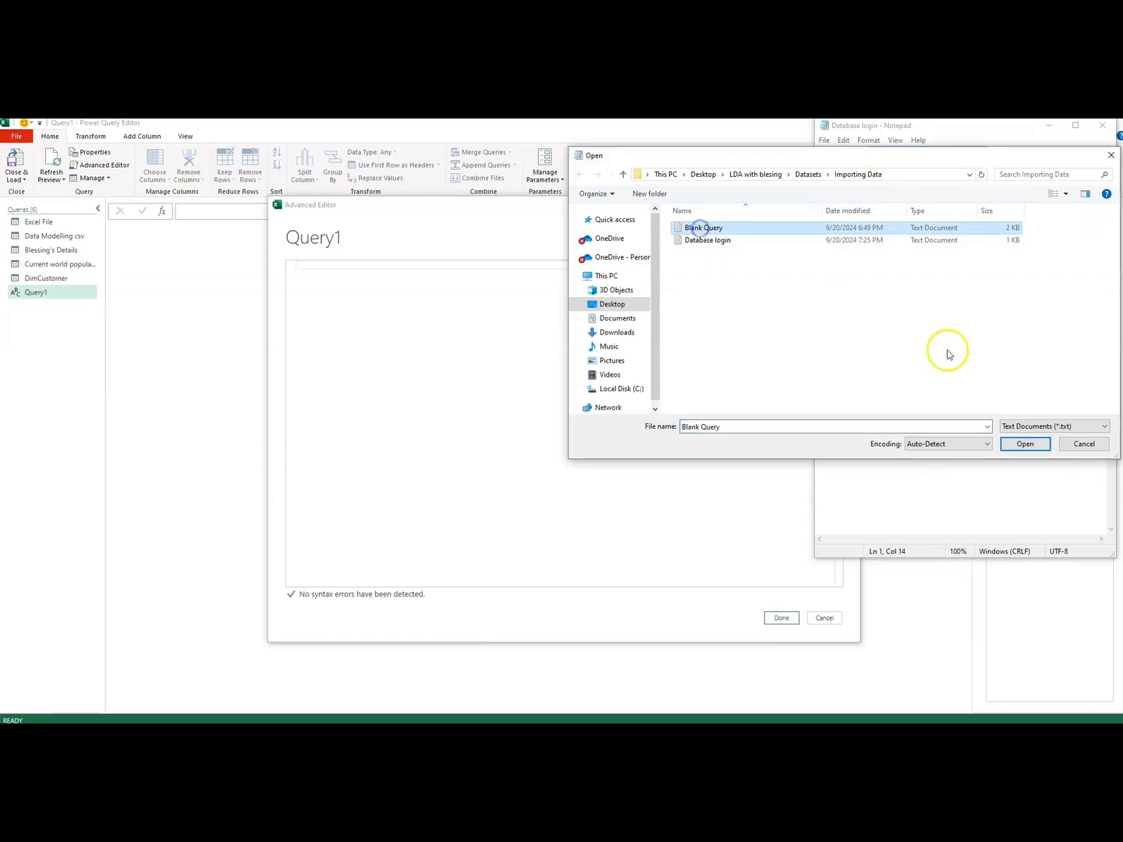
pyautogui.click(1024, 444)
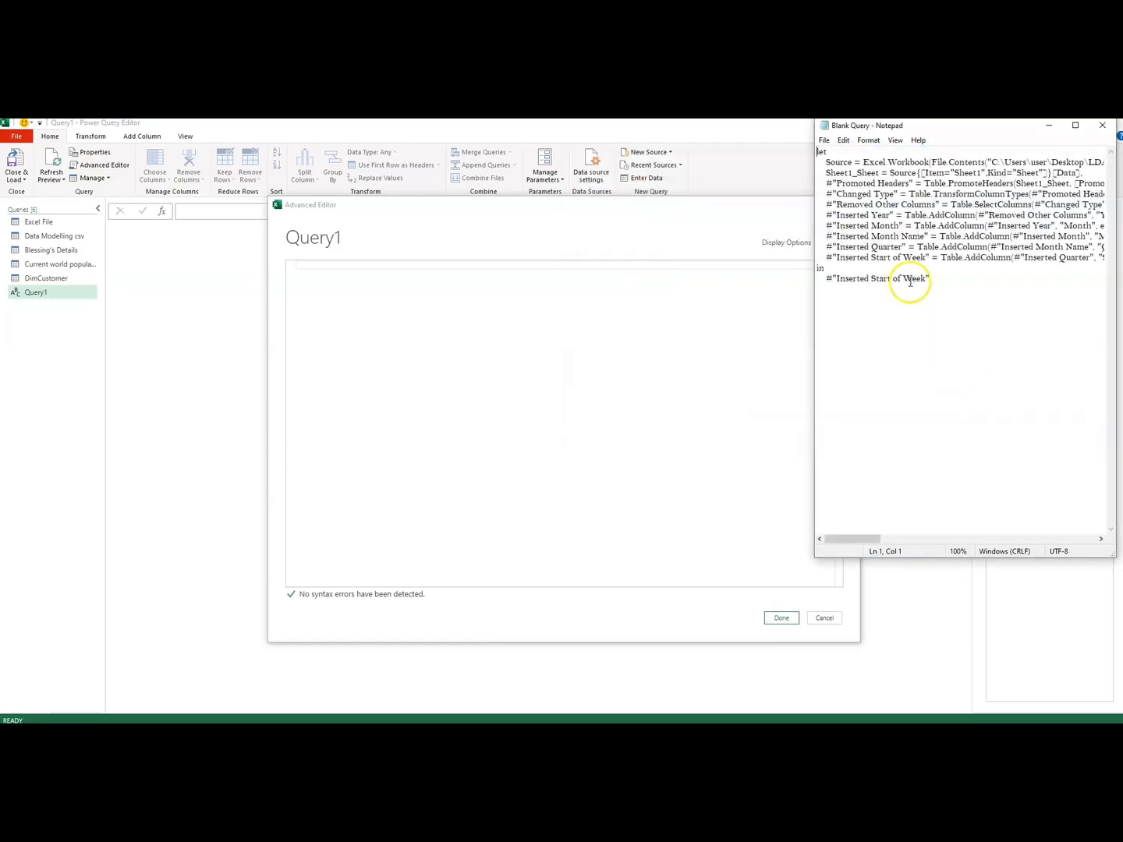
# Step: Copy all the code from the Blank Query note into Query1's empty Advanced Editor and apply it
pyautogui.hotkey('ctrl', 'a')
pyautogui.moveTo(932, 277); pyautogui.dragTo(799, 152)
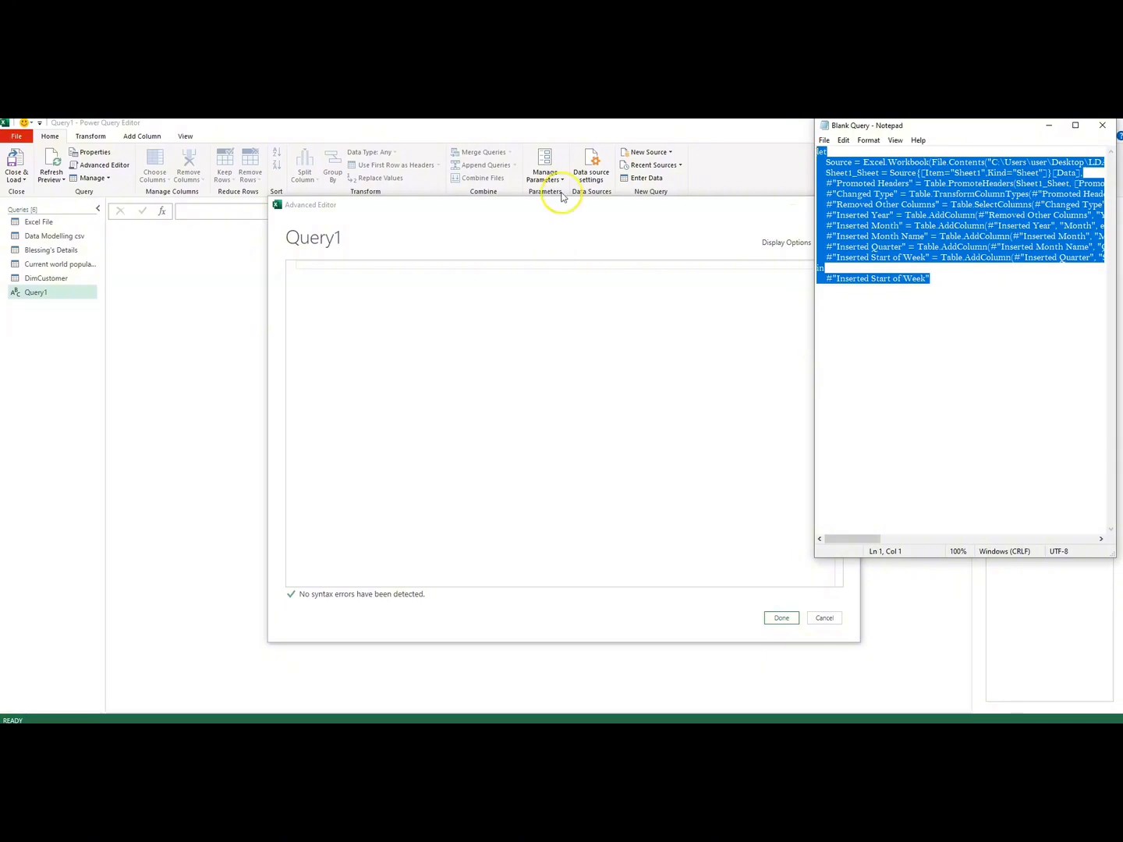
pyautogui.click(312, 262)
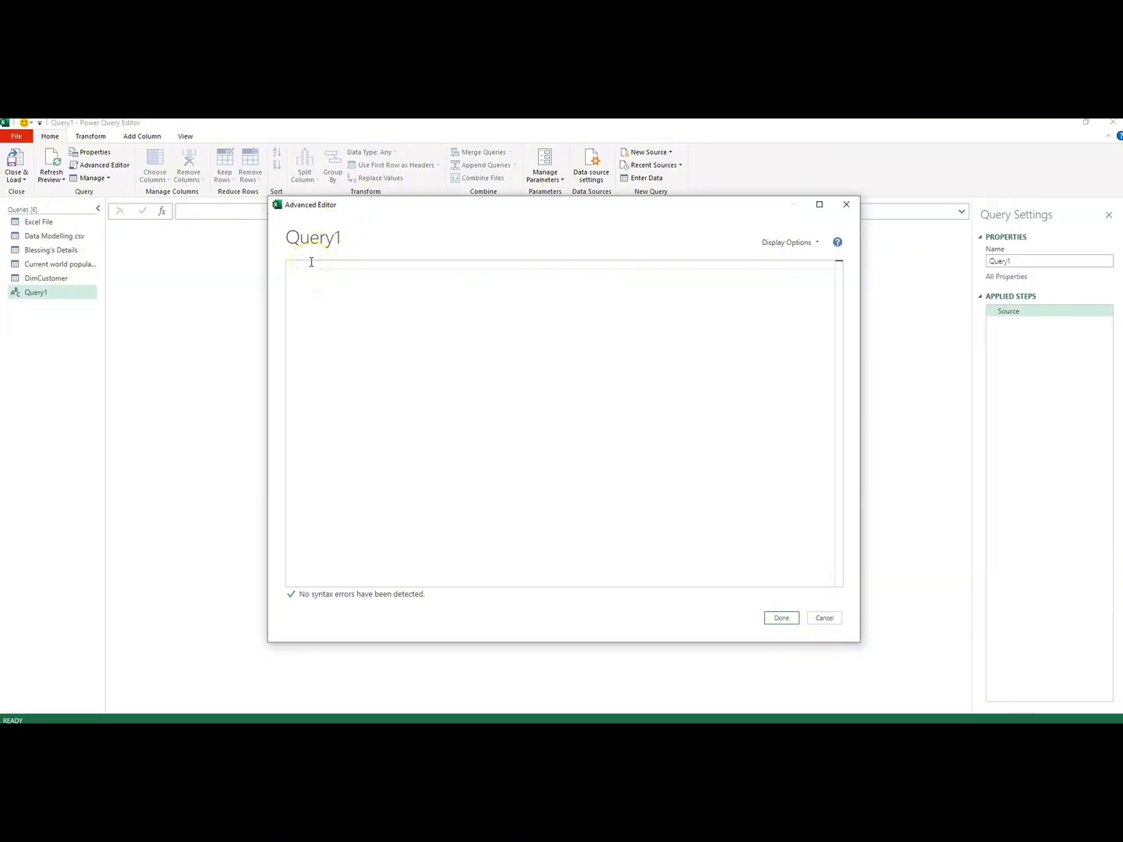
pyautogui.hotkey('ctrl', 'v')
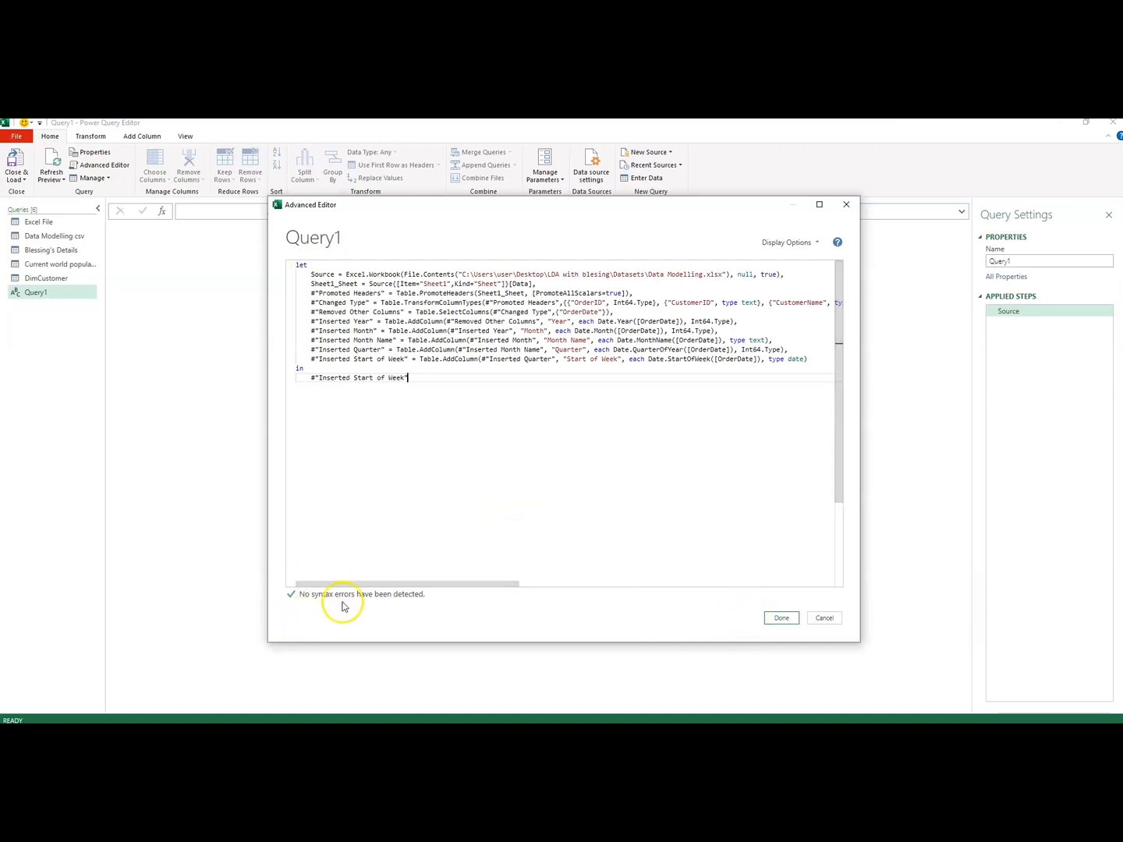
pyautogui.click(784, 618)
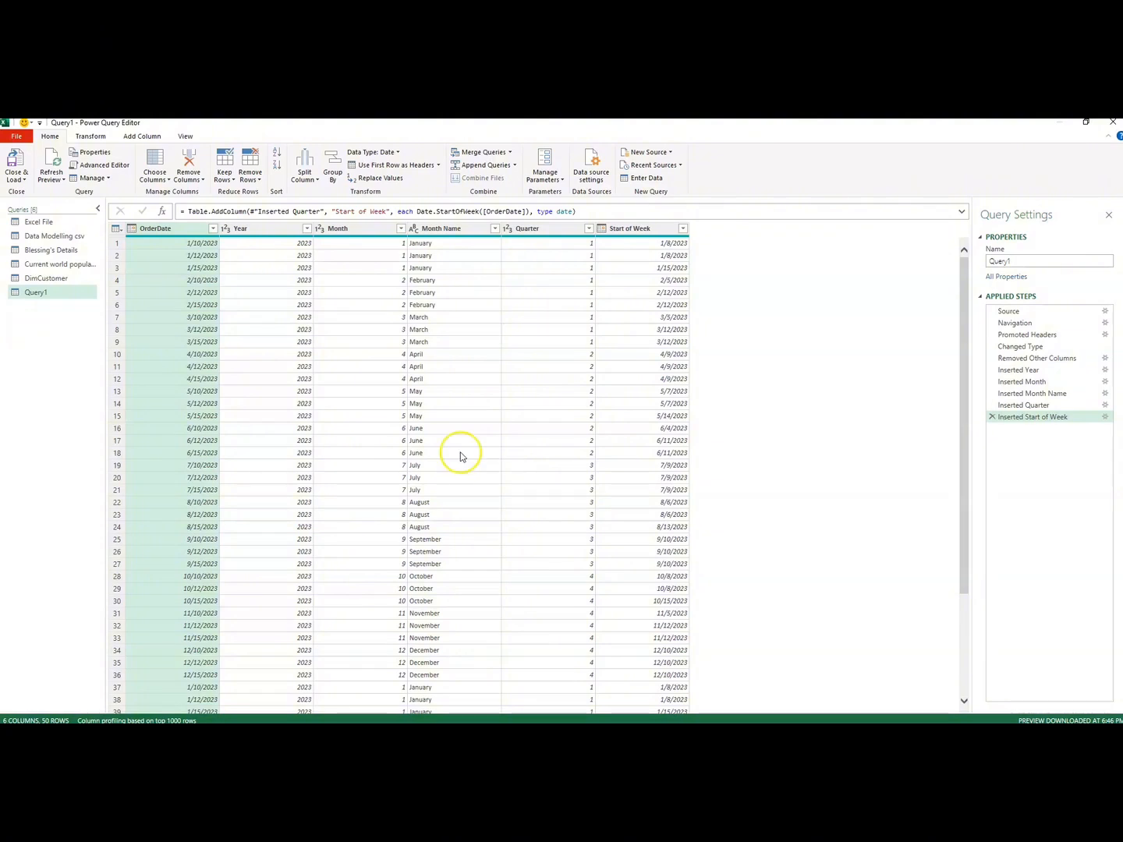
# Step: Reopen Query1's code in the Advanced Editor and examine it, especially the Data Modelling.xlsx file path in the Source line
pyautogui.click(110, 166)
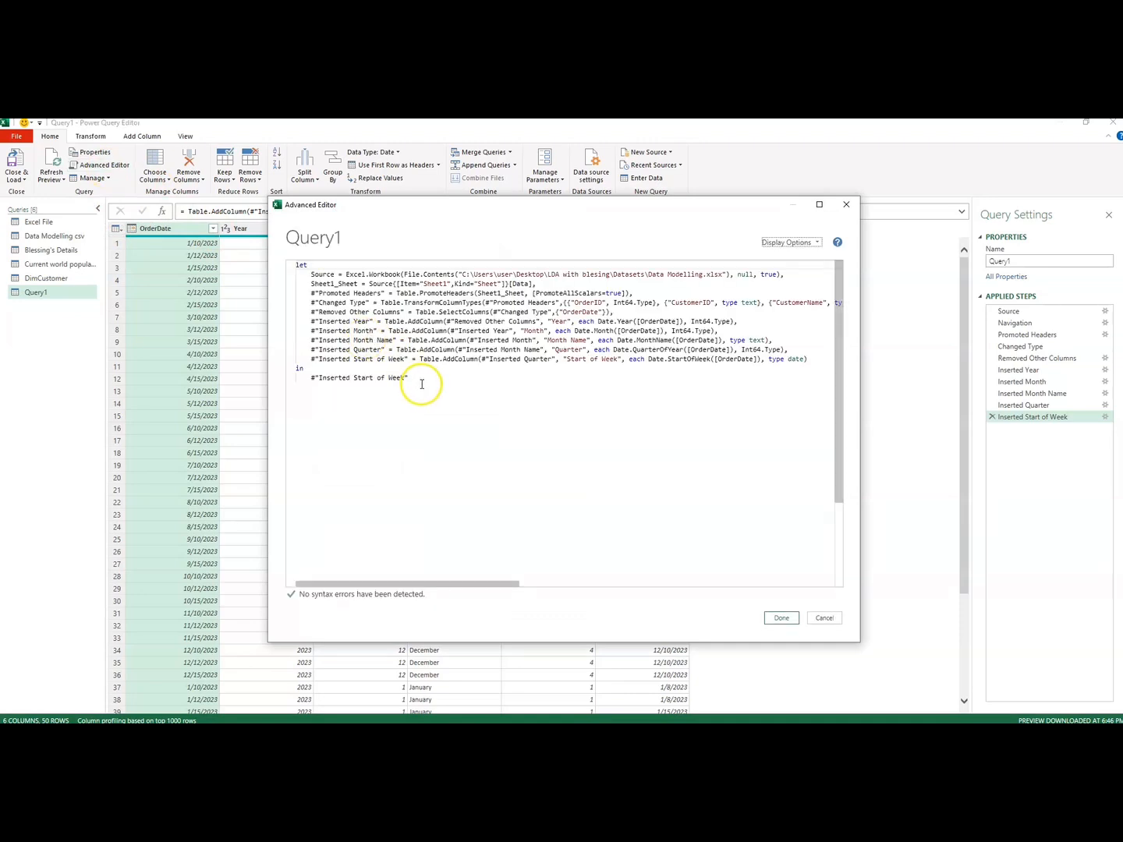
pyautogui.moveTo(407, 380); pyautogui.dragTo(291, 265)
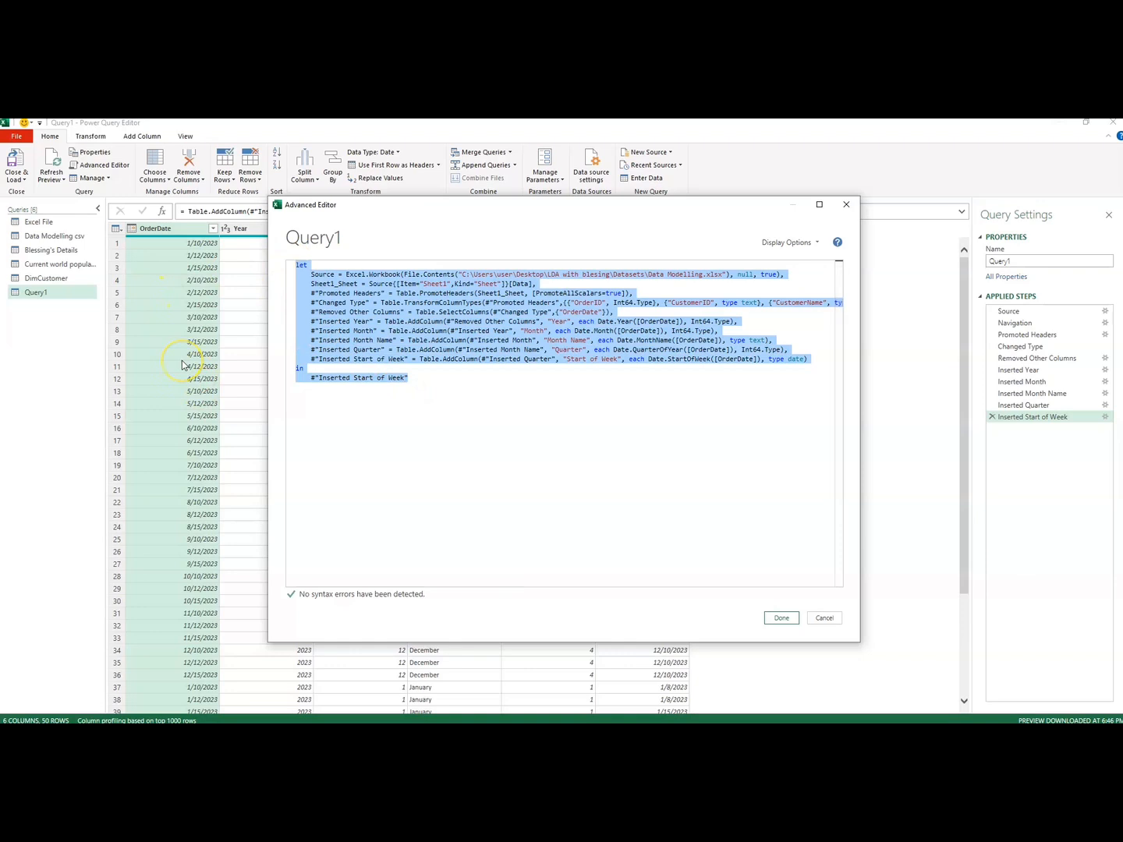
pyautogui.click(419, 392)
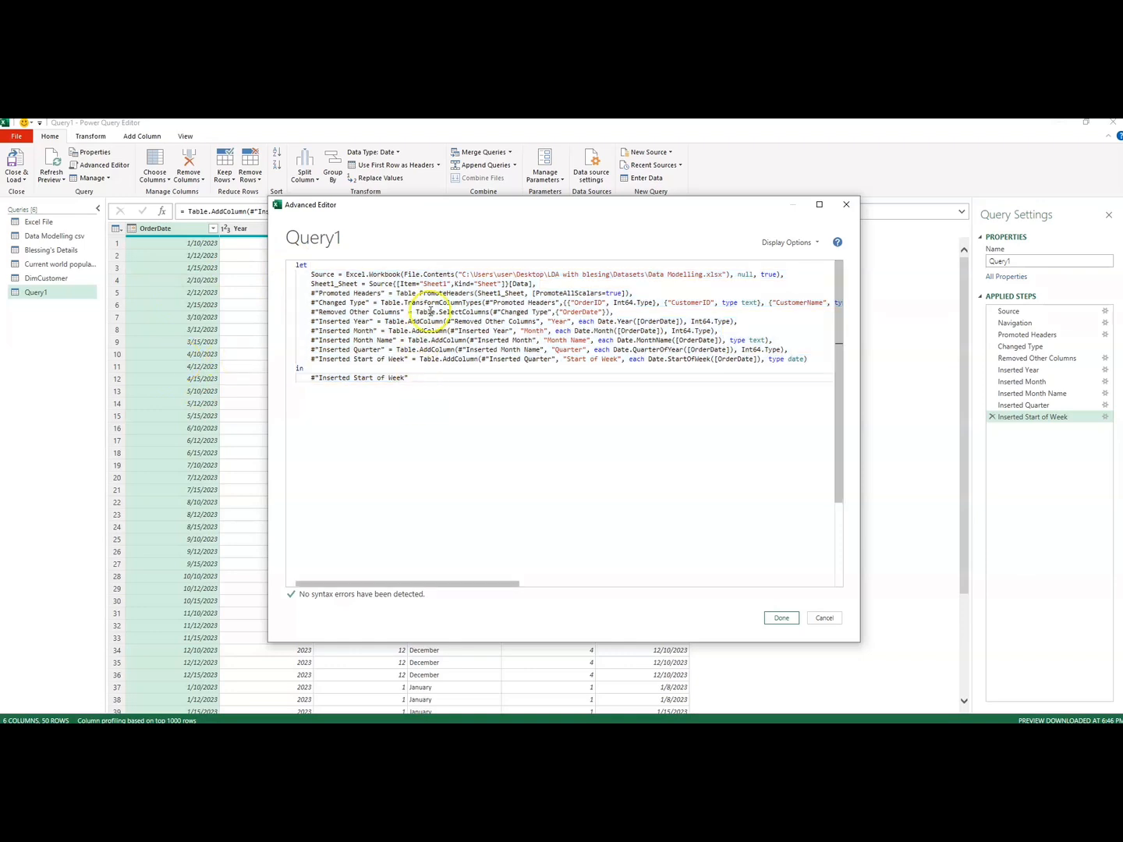
pyautogui.moveTo(460, 275); pyautogui.dragTo(726, 275)
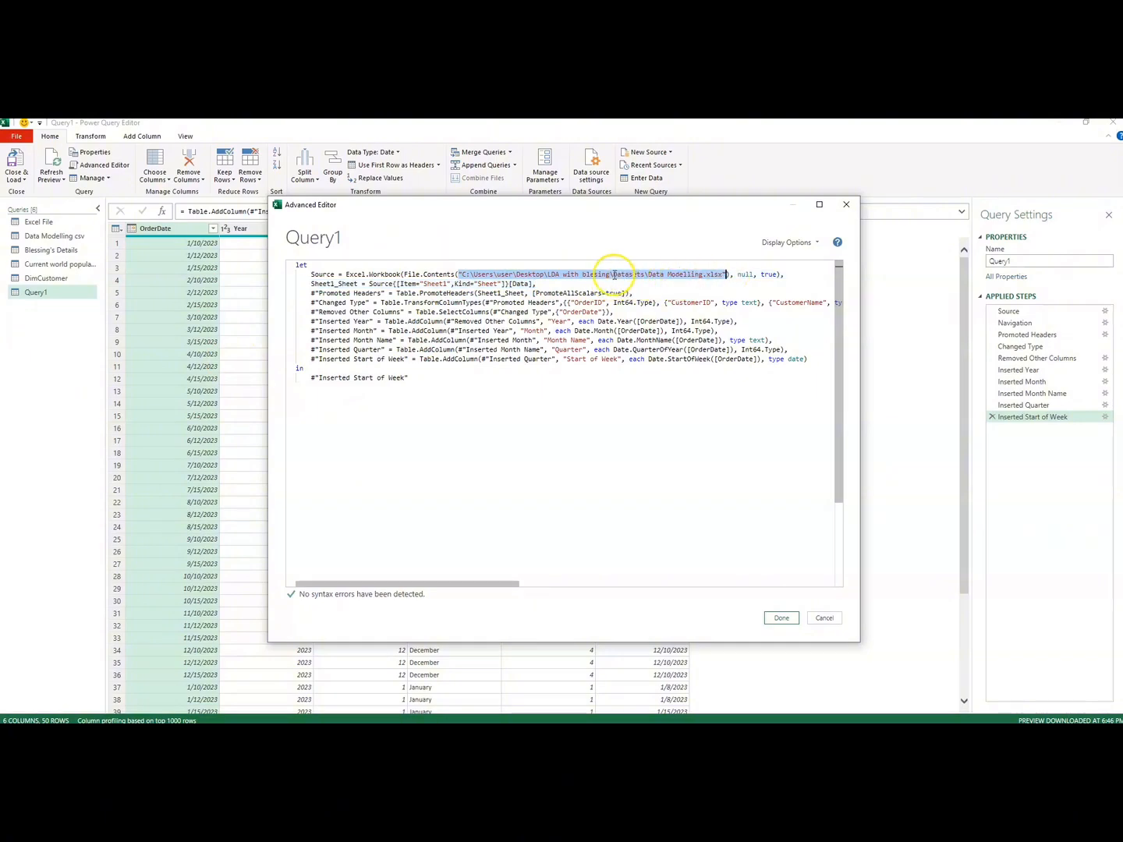
pyautogui.moveTo(611, 275); pyautogui.dragTo(460, 276)
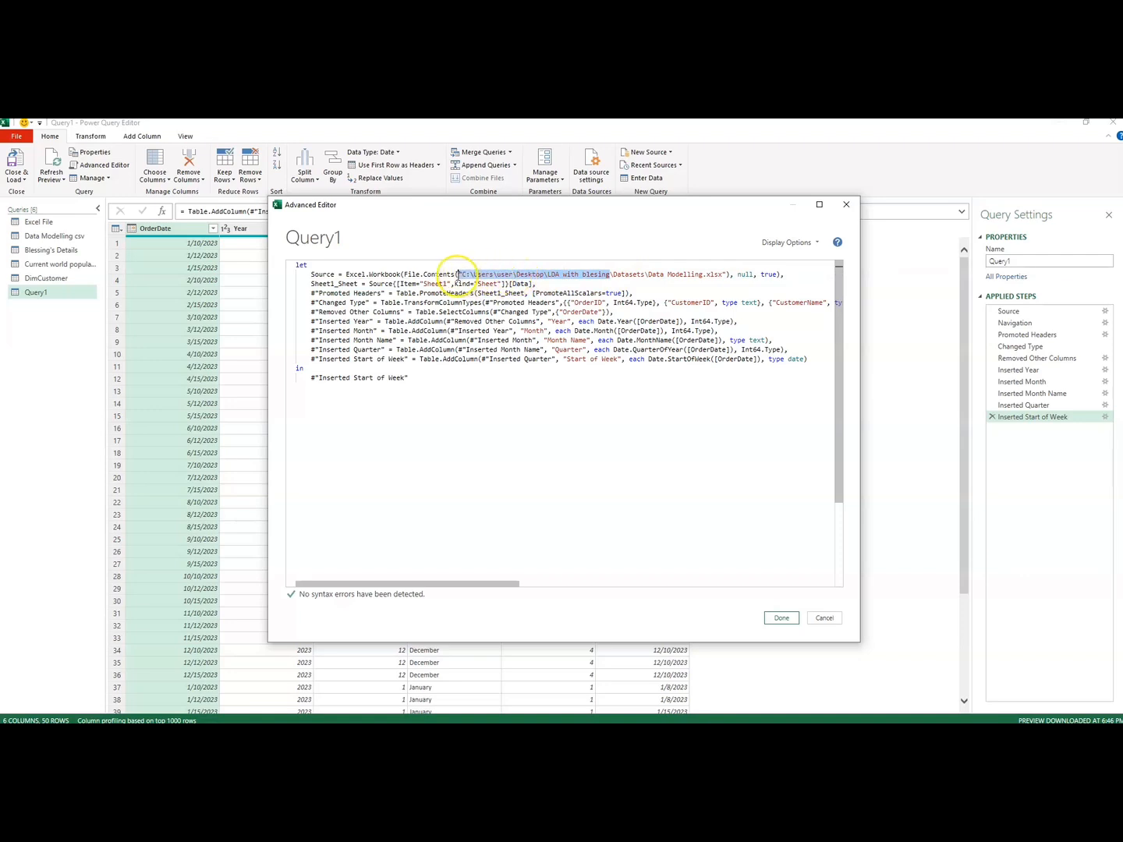
pyautogui.click(493, 302)
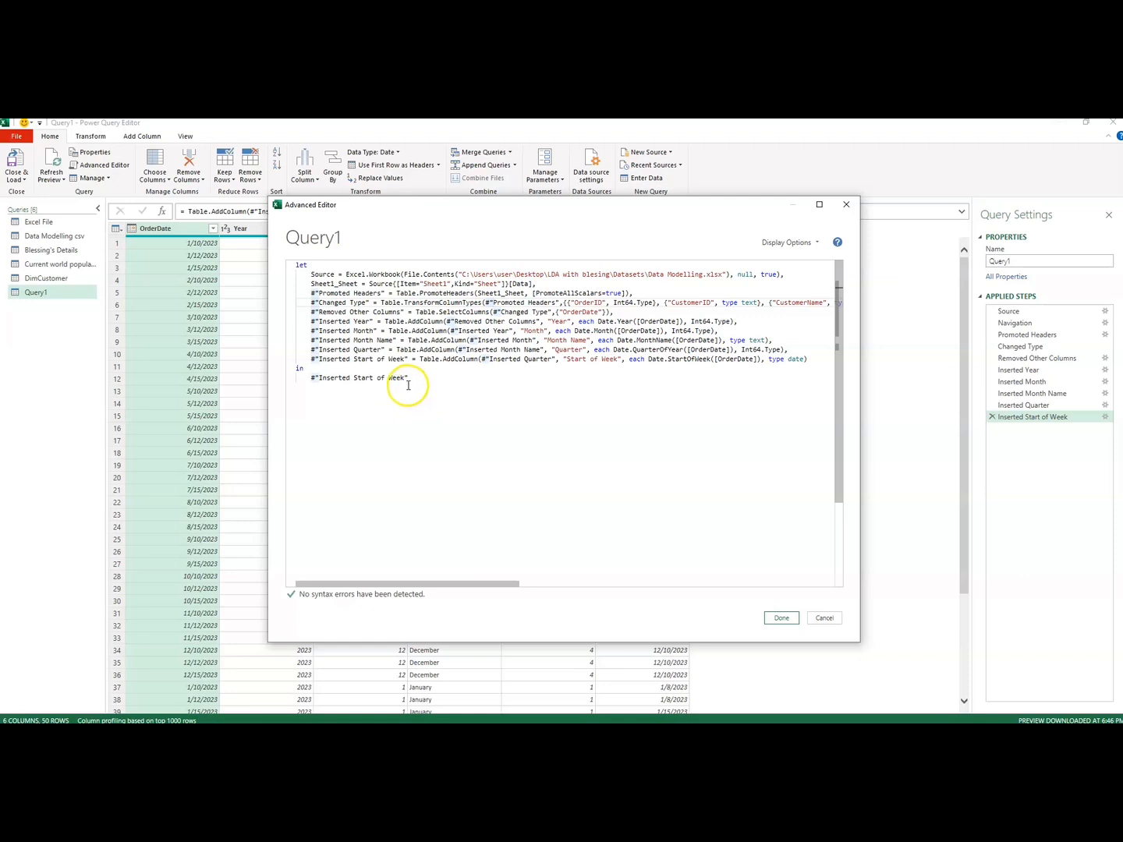
pyautogui.moveTo(409, 382); pyautogui.dragTo(289, 254)
pyautogui.click(446, 378)
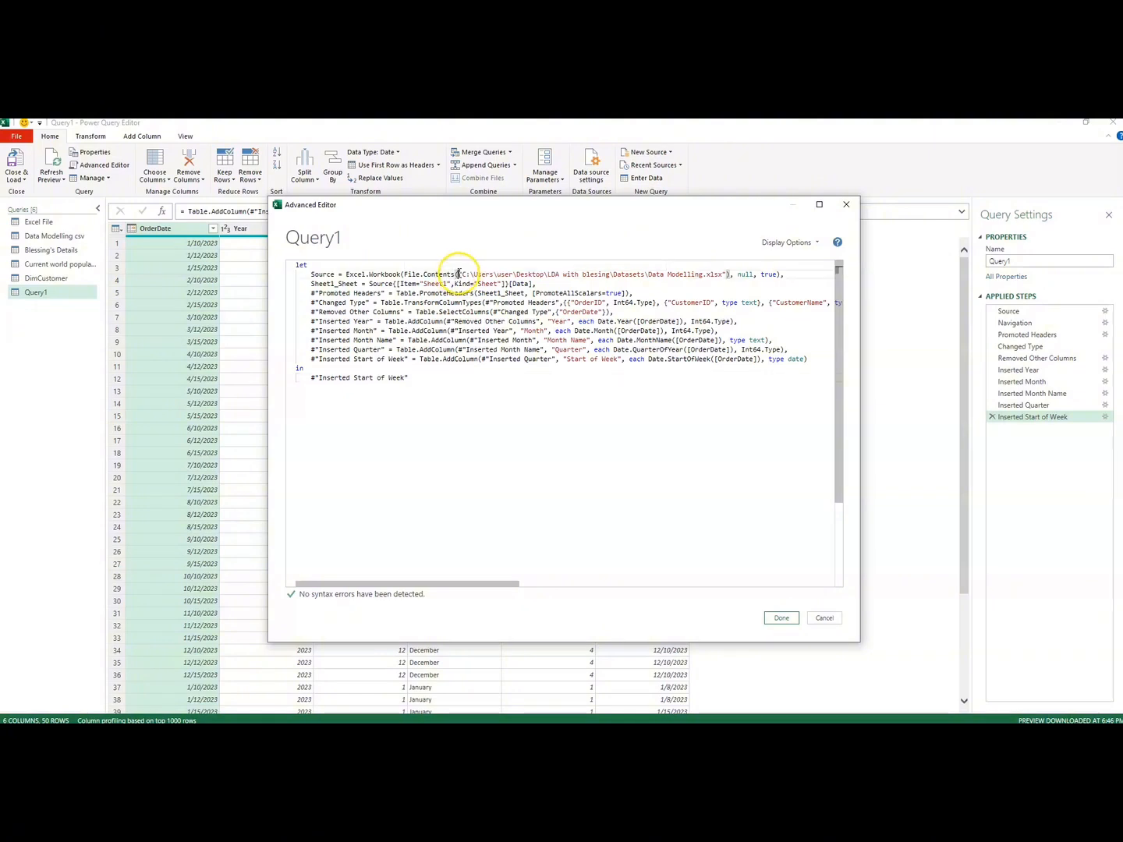
pyautogui.moveTo(460, 274); pyautogui.dragTo(708, 282)
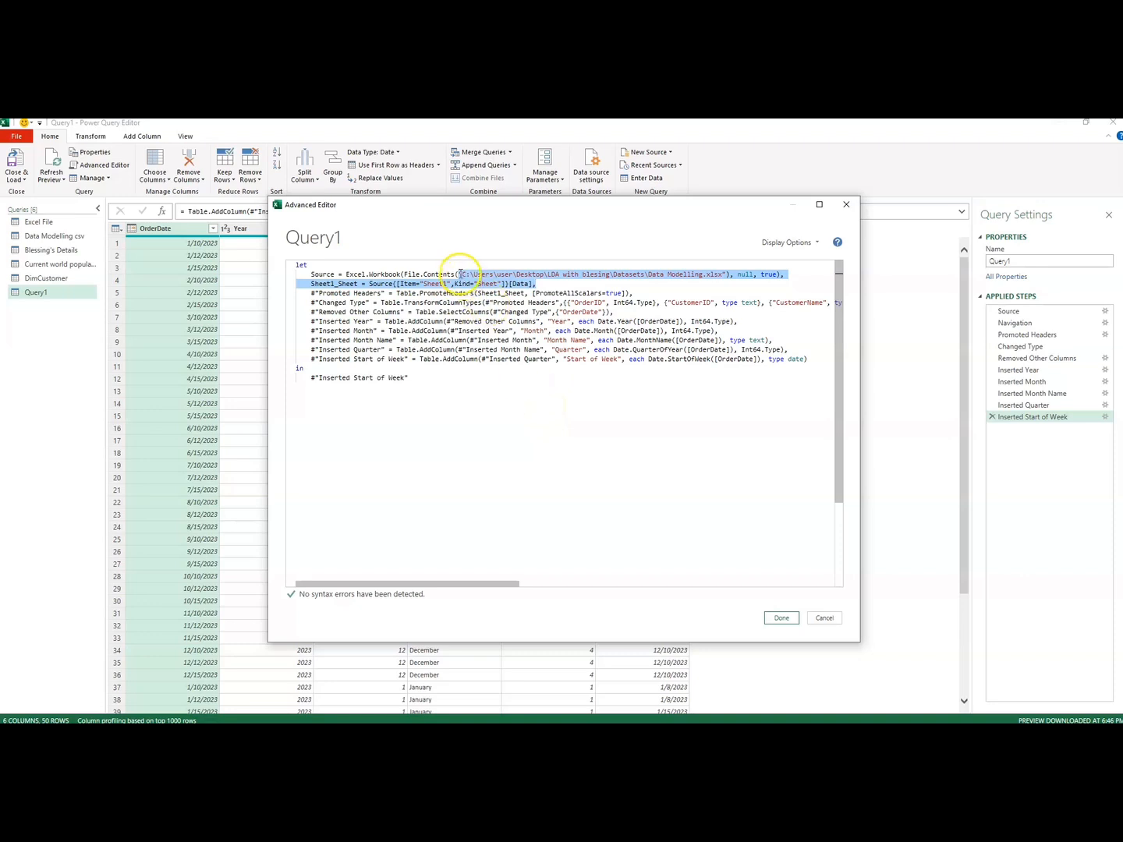
pyautogui.moveTo(459, 274); pyautogui.dragTo(729, 274)
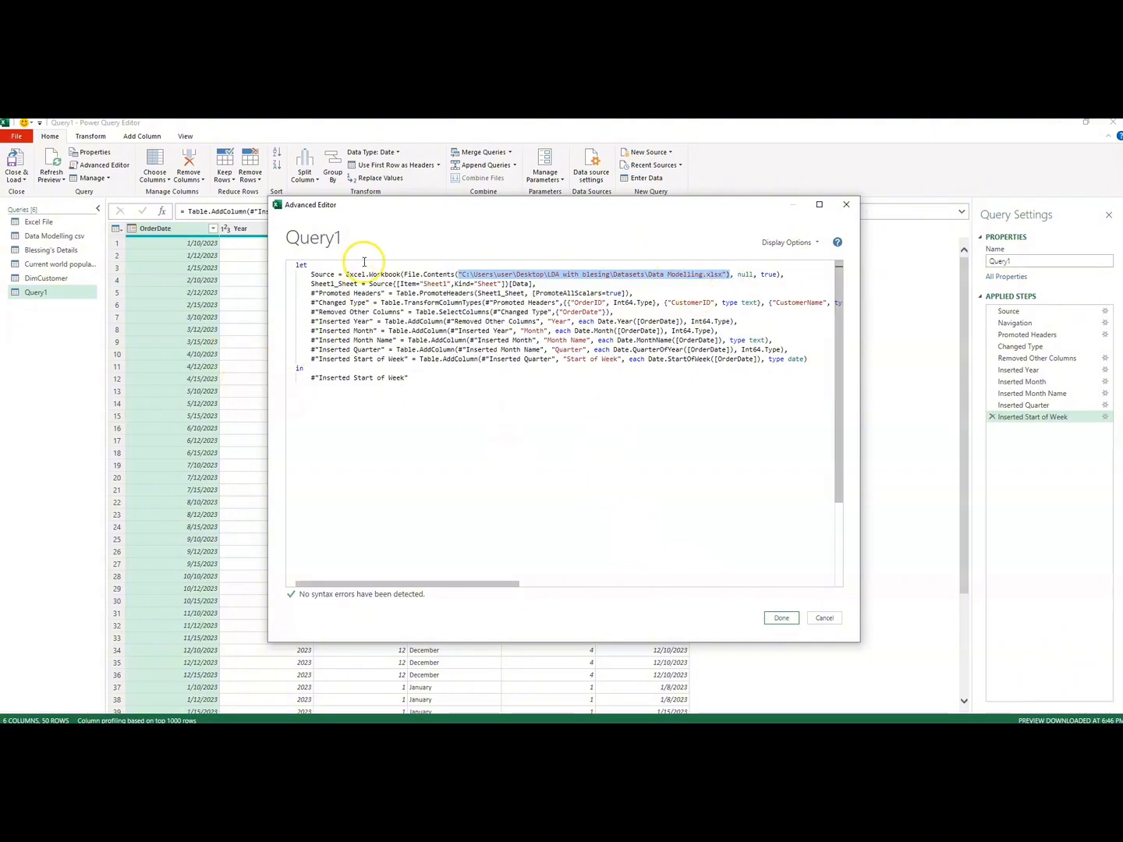
pyautogui.click(777, 620)
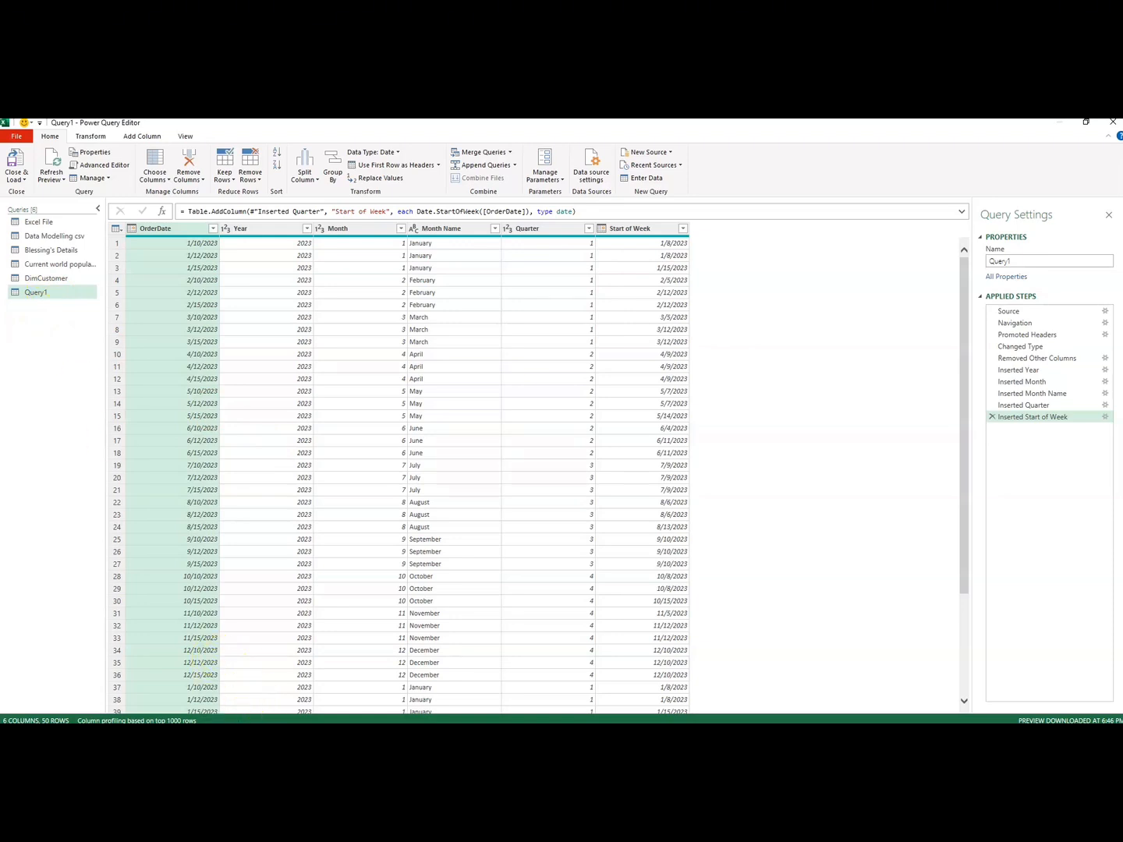
# Step: Switch to Microsoft Edge and look through the 2023 World Population Data Sheet PDF from its cover to the World table
pyautogui.moveTo(238, 721)
pyautogui.click(219, 680)
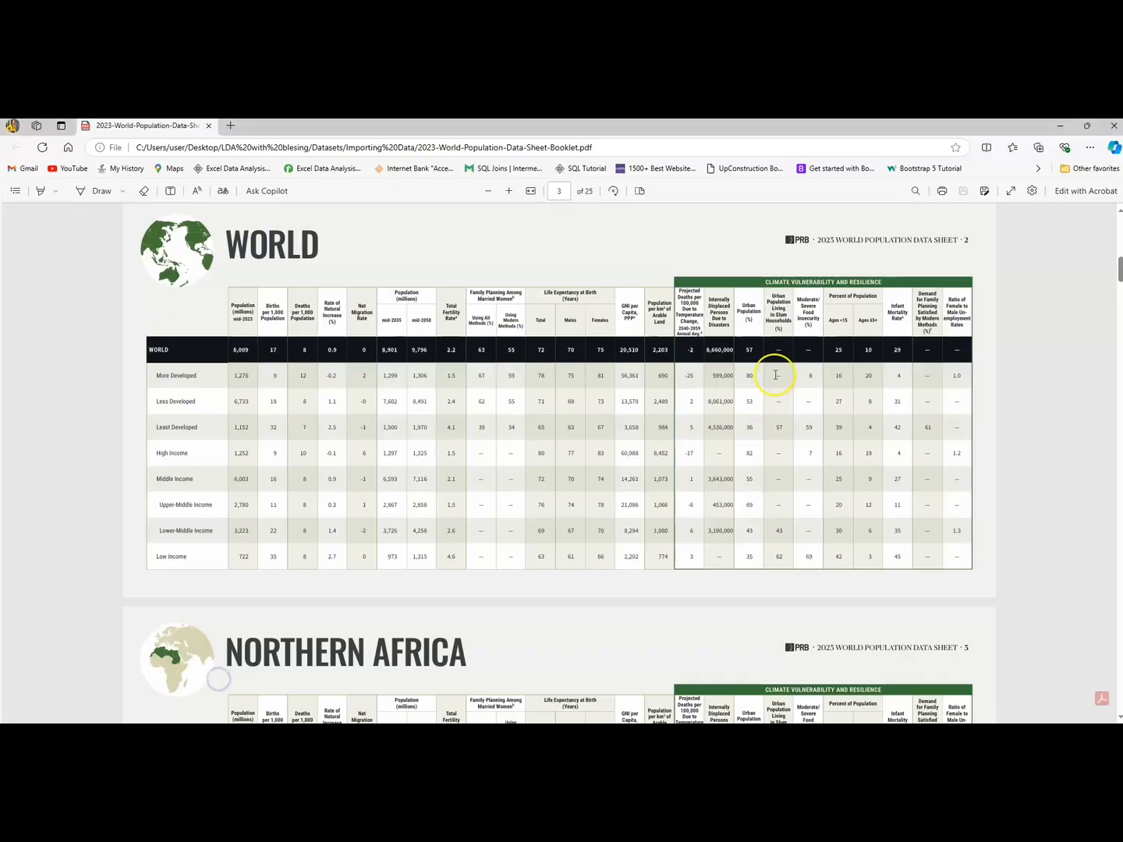
pyautogui.moveTo(1120, 269); pyautogui.dragTo(1117, 230)
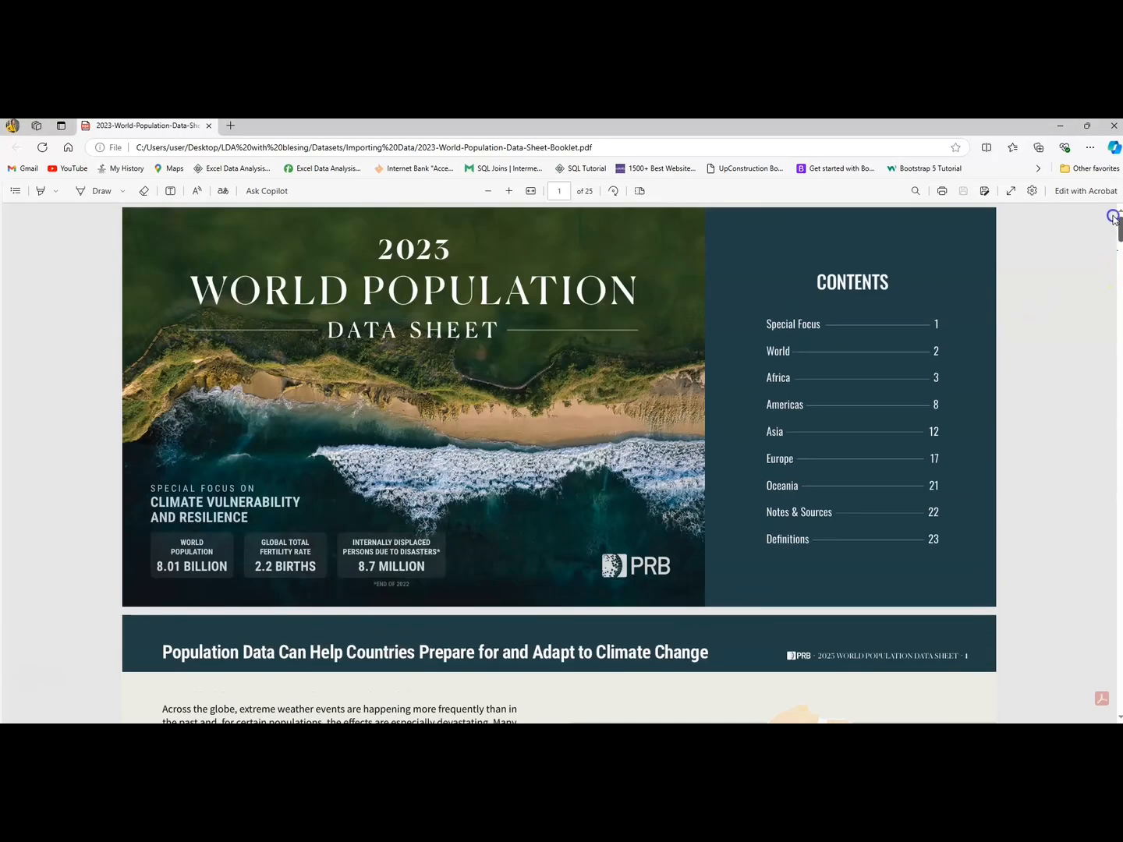
pyautogui.moveTo(1119, 230); pyautogui.dragTo(1120, 263)
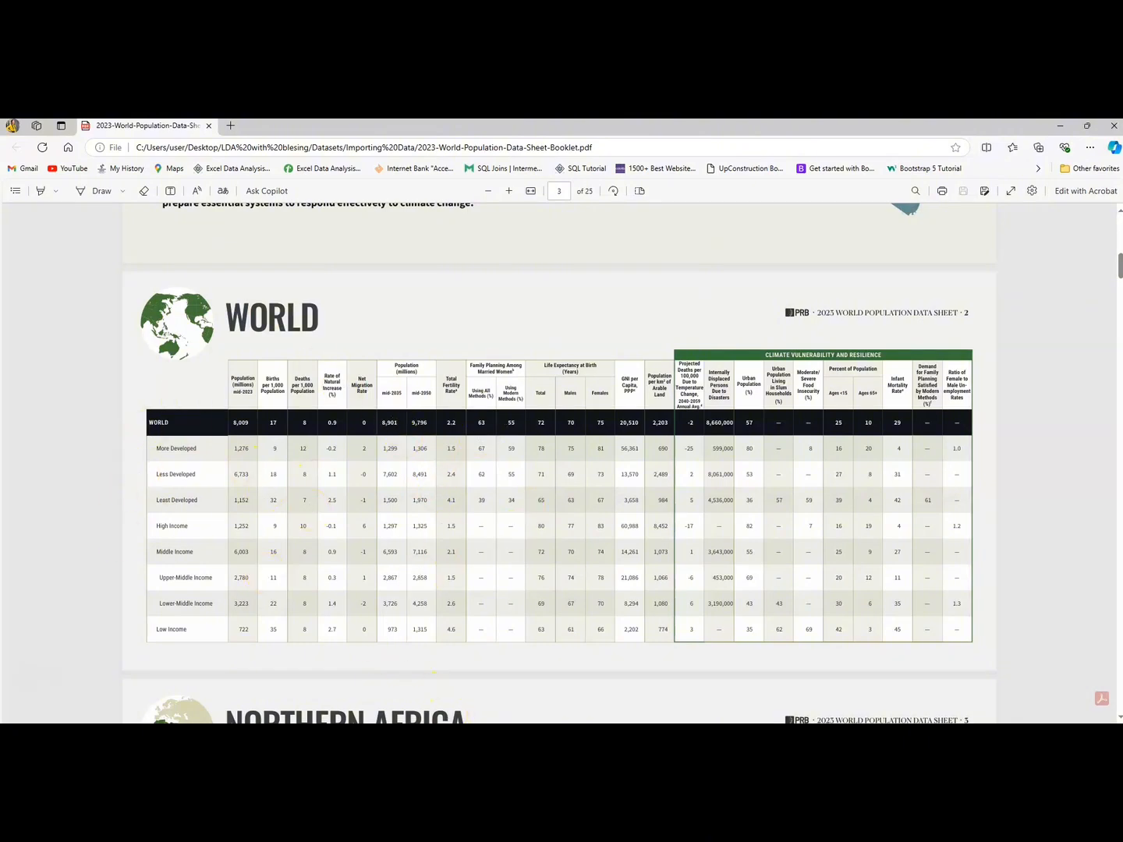
# Step: Return to the Power Query Editor and connect to the 2023-World-Population-Data-Sheet-Booklet PDF as a new source
pyautogui.click(460, 698)
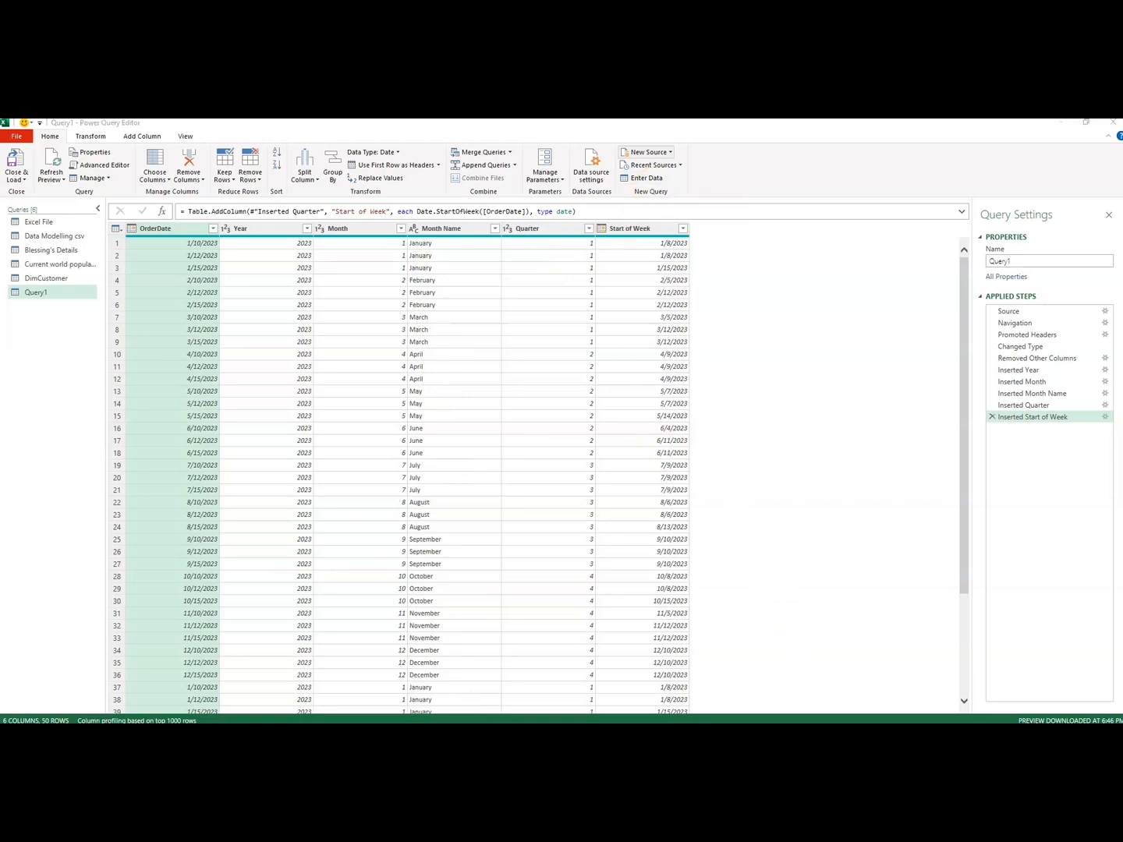
pyautogui.click(672, 153)
pyautogui.click(673, 155)
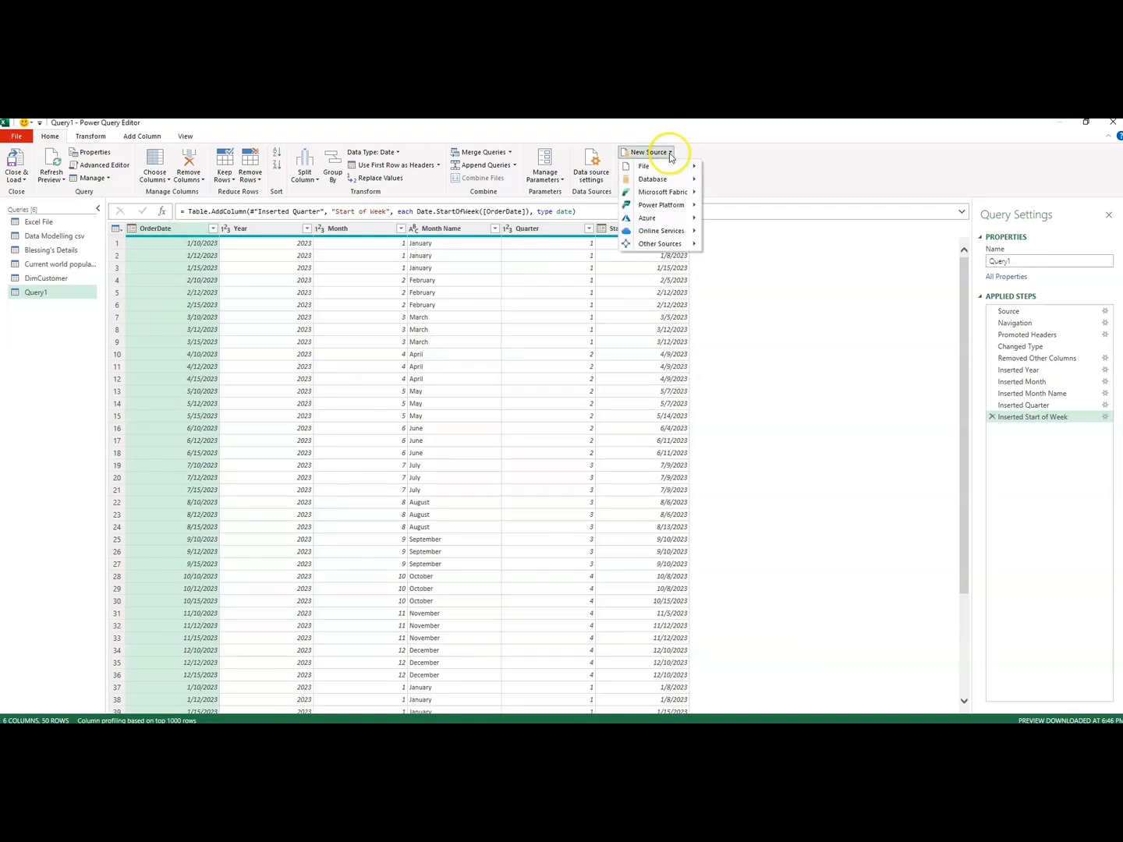
pyautogui.moveTo(672, 167)
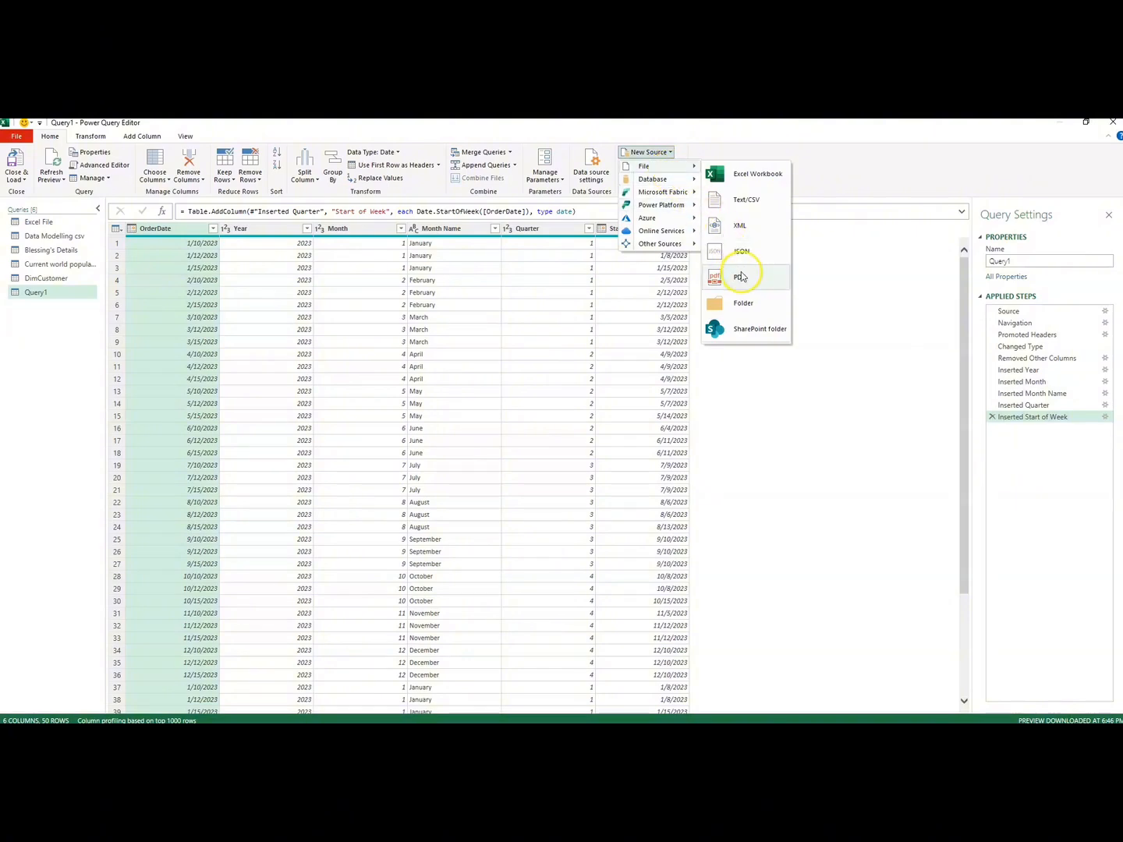
pyautogui.click(741, 279)
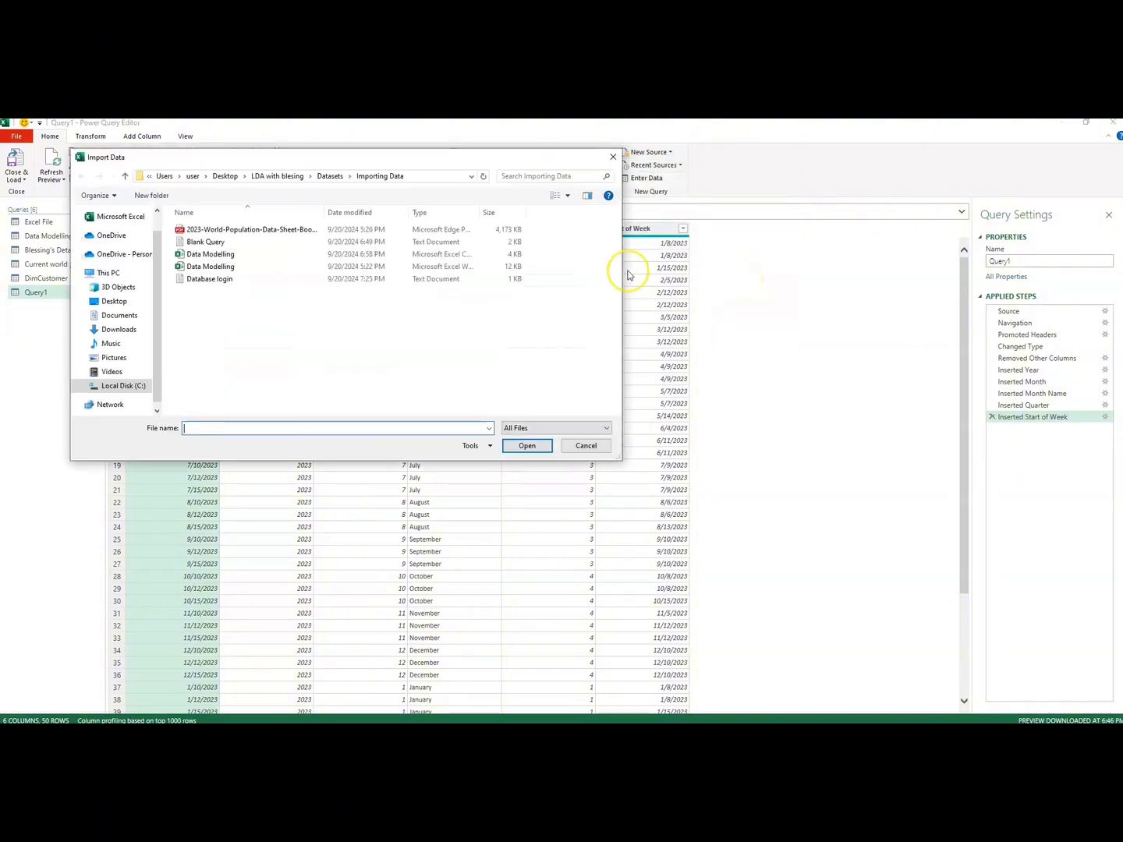
pyautogui.click(224, 229)
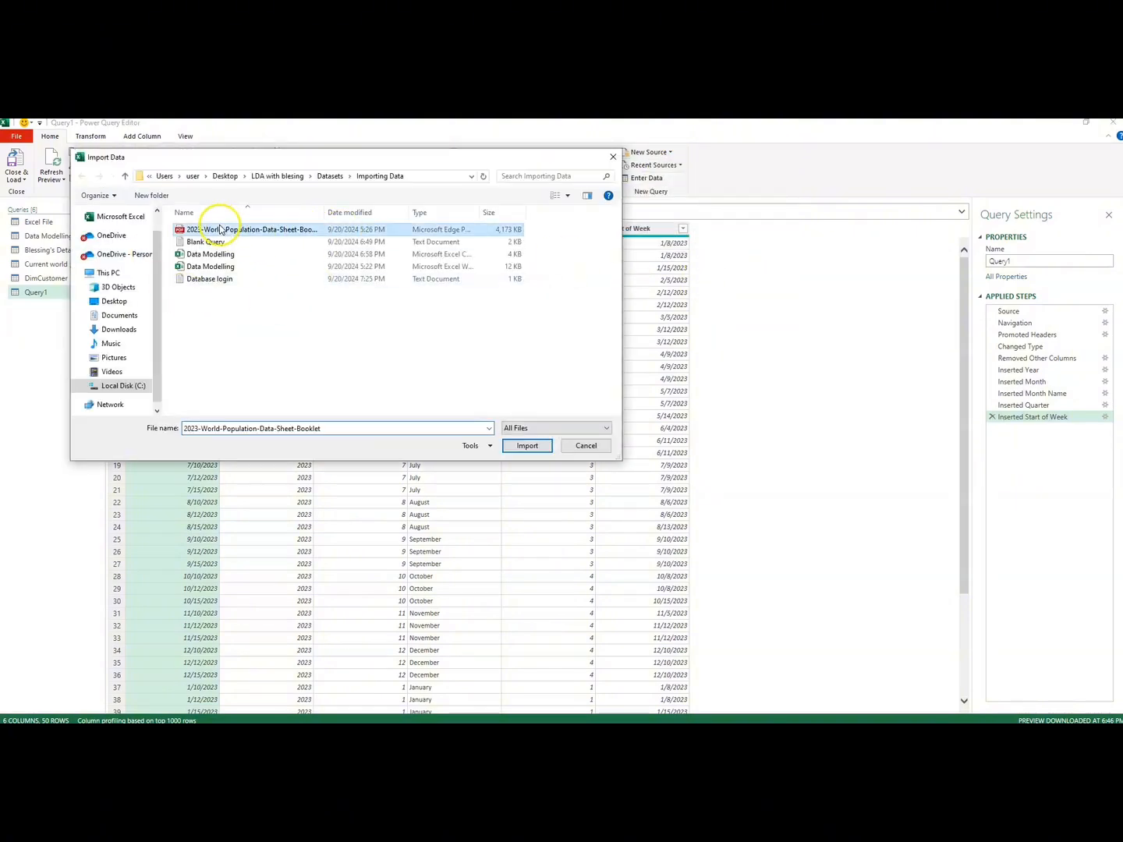
pyautogui.click(527, 446)
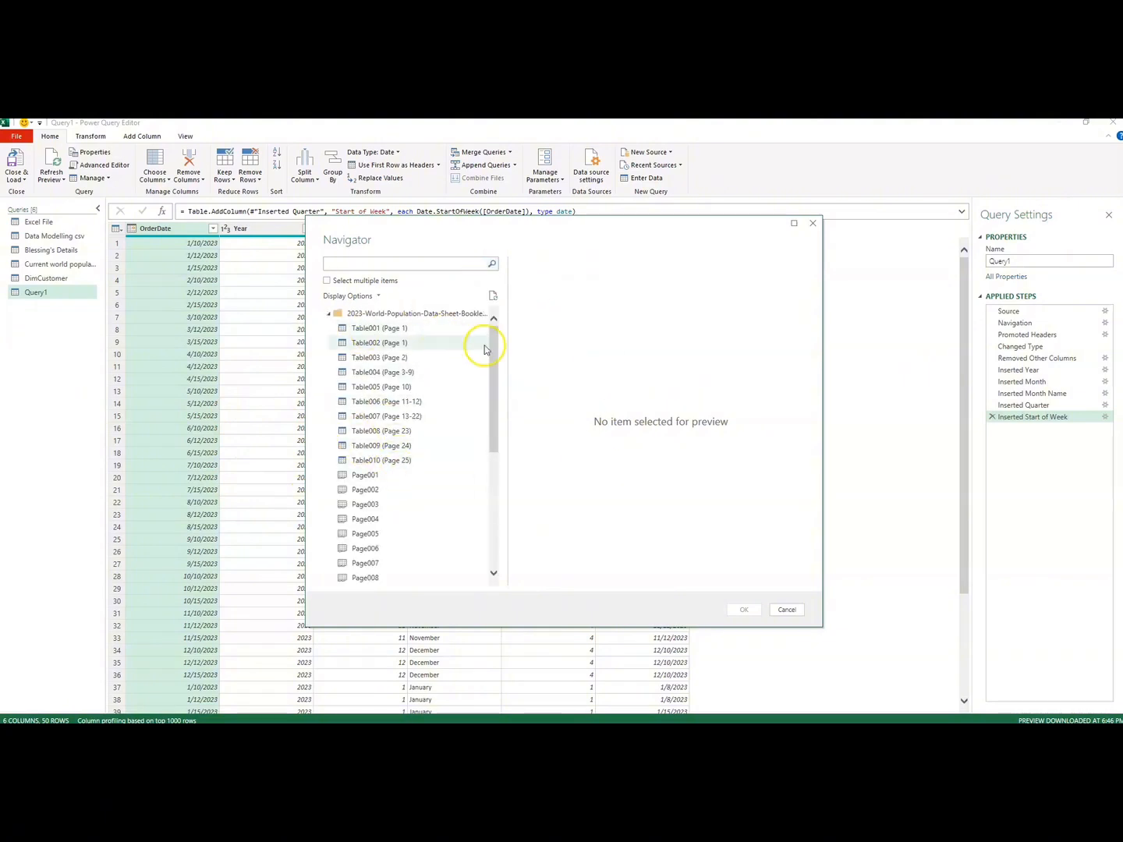
# Step: Preview the PDF's tables Table001 through Table005 and Table007, examining the columns across Table004 (Page 3-9)
pyautogui.moveTo(492, 351); pyautogui.dragTo(494, 301)
pyautogui.click(376, 330)
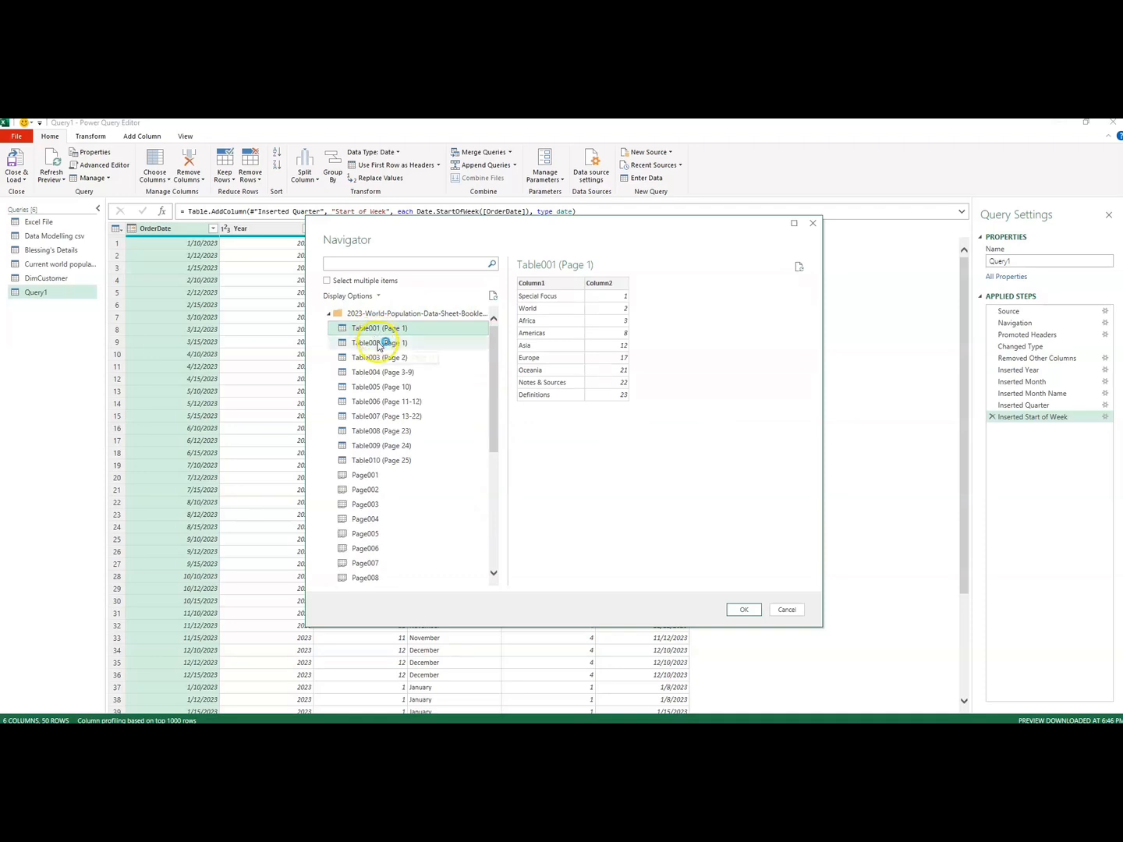
pyautogui.click(379, 344)
pyautogui.click(381, 362)
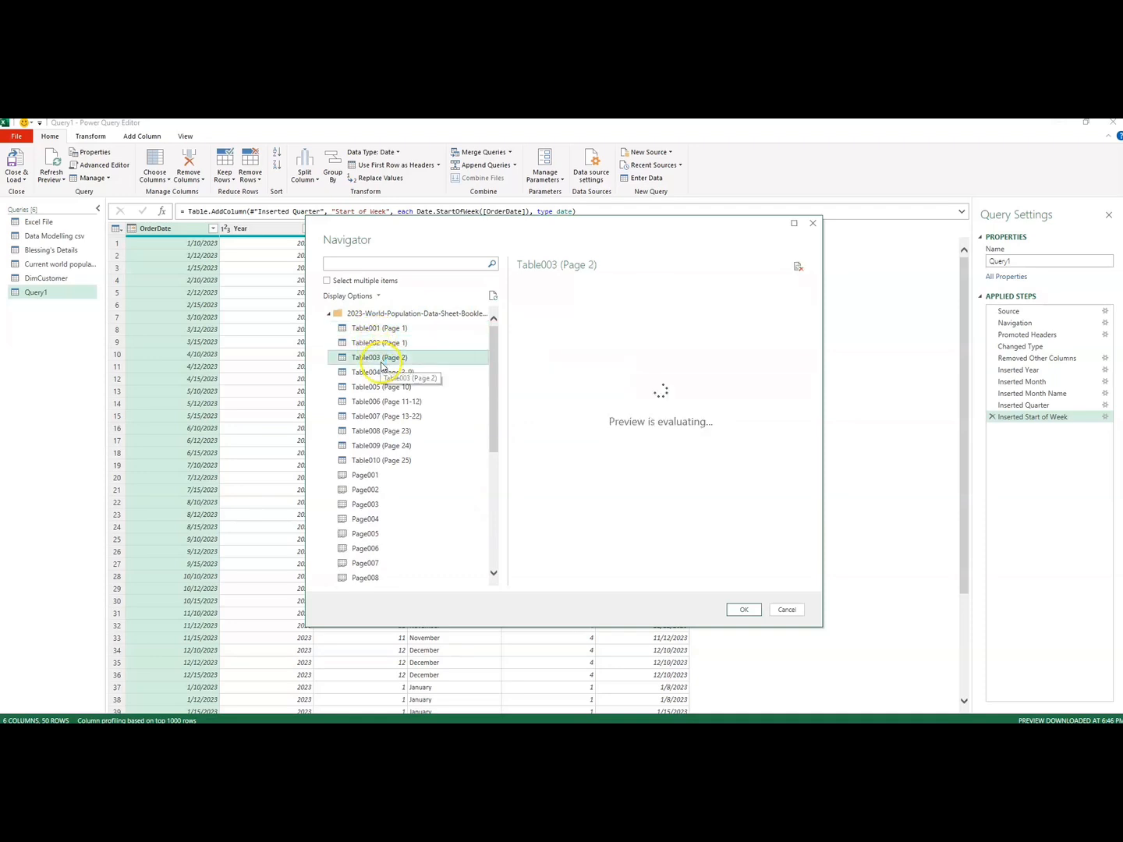
pyautogui.click(384, 374)
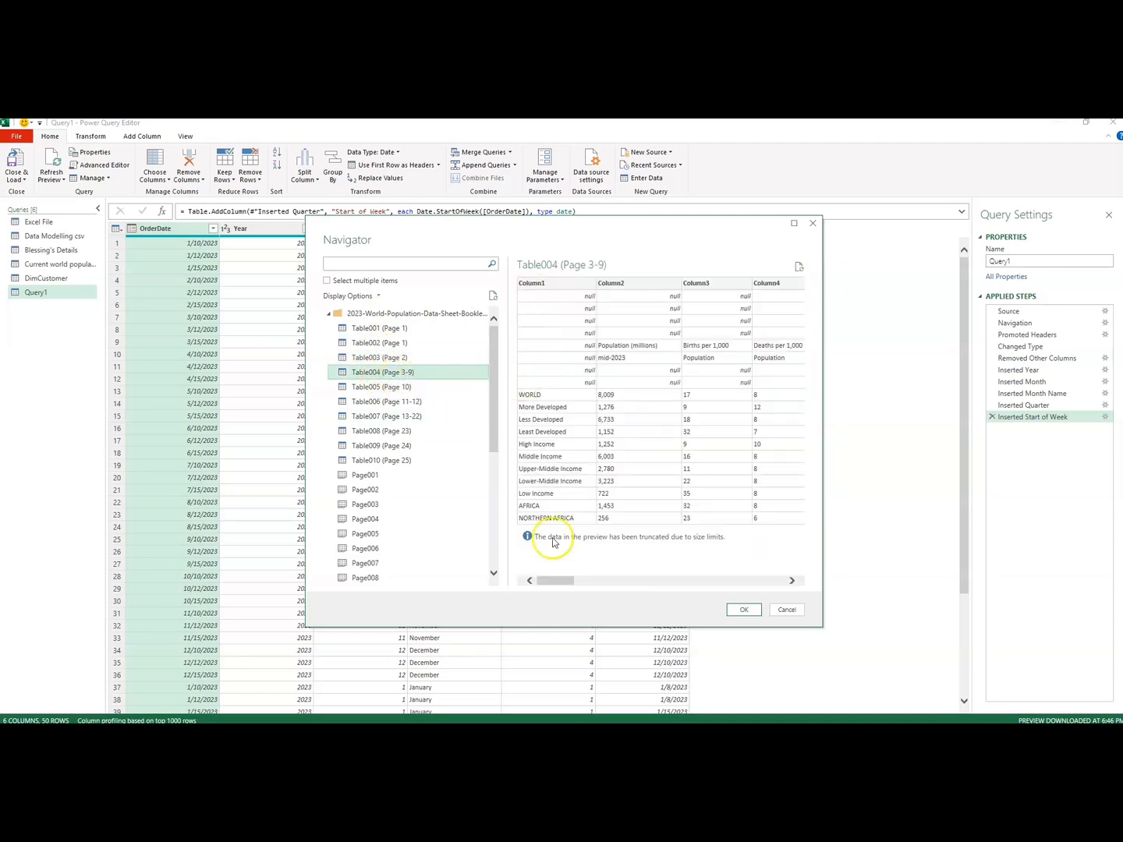
pyautogui.moveTo(542, 582); pyautogui.dragTo(491, 565)
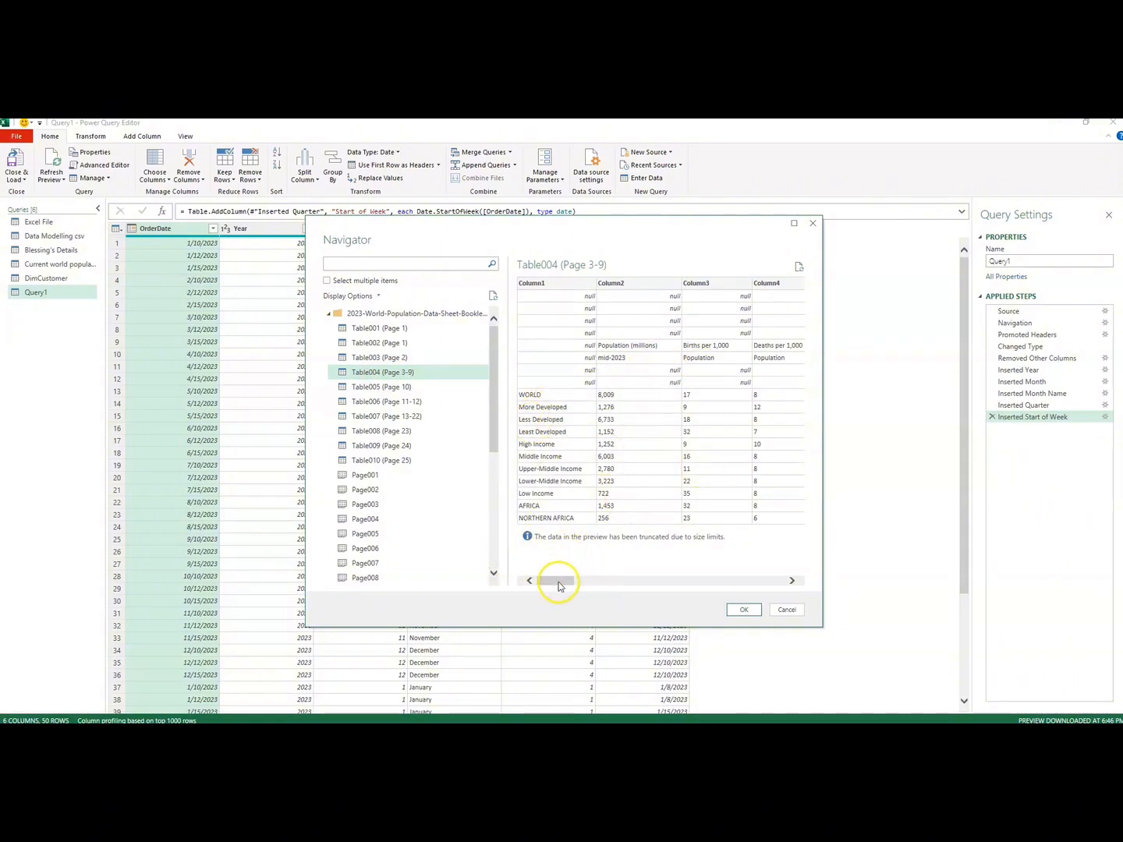
pyautogui.moveTo(552, 579); pyautogui.dragTo(712, 593)
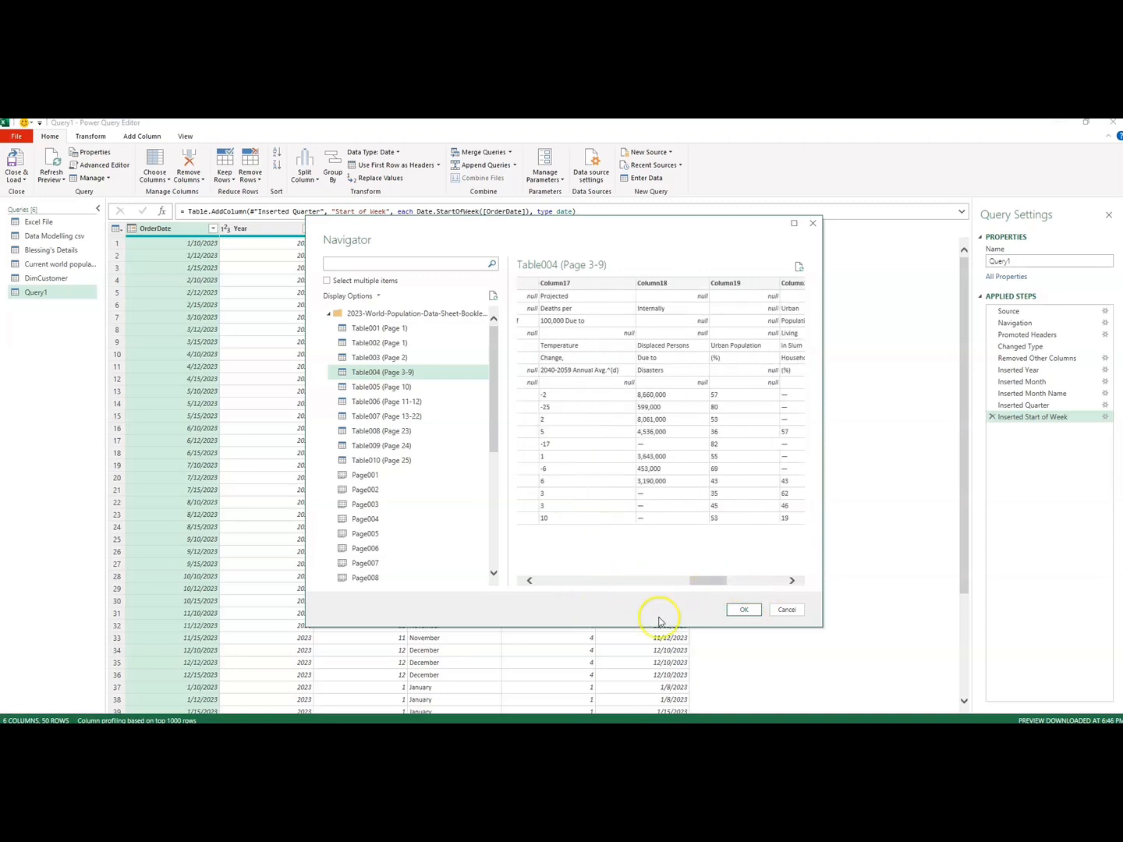
pyautogui.moveTo(491, 421)
pyautogui.mouseDown()
pyautogui.moveTo(494, 492)
pyautogui.moveTo(492, 413)
pyautogui.mouseUp()
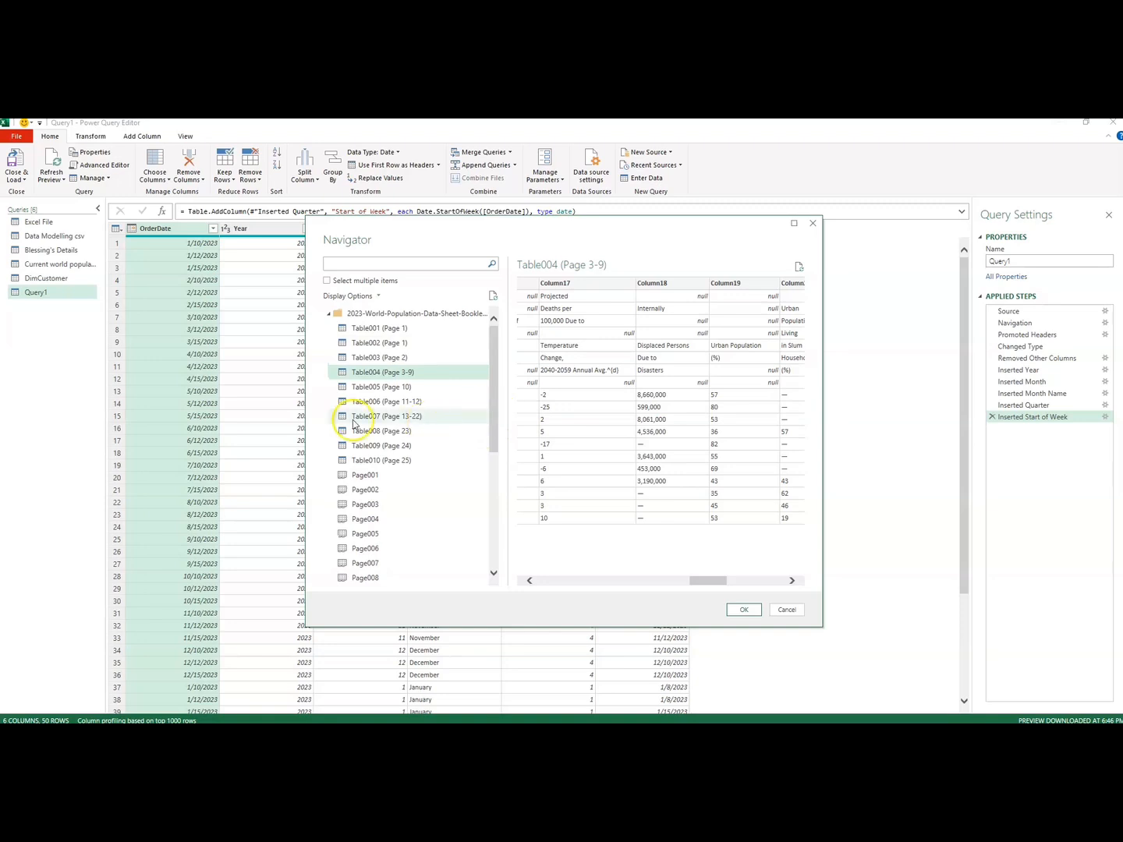
pyautogui.click(362, 389)
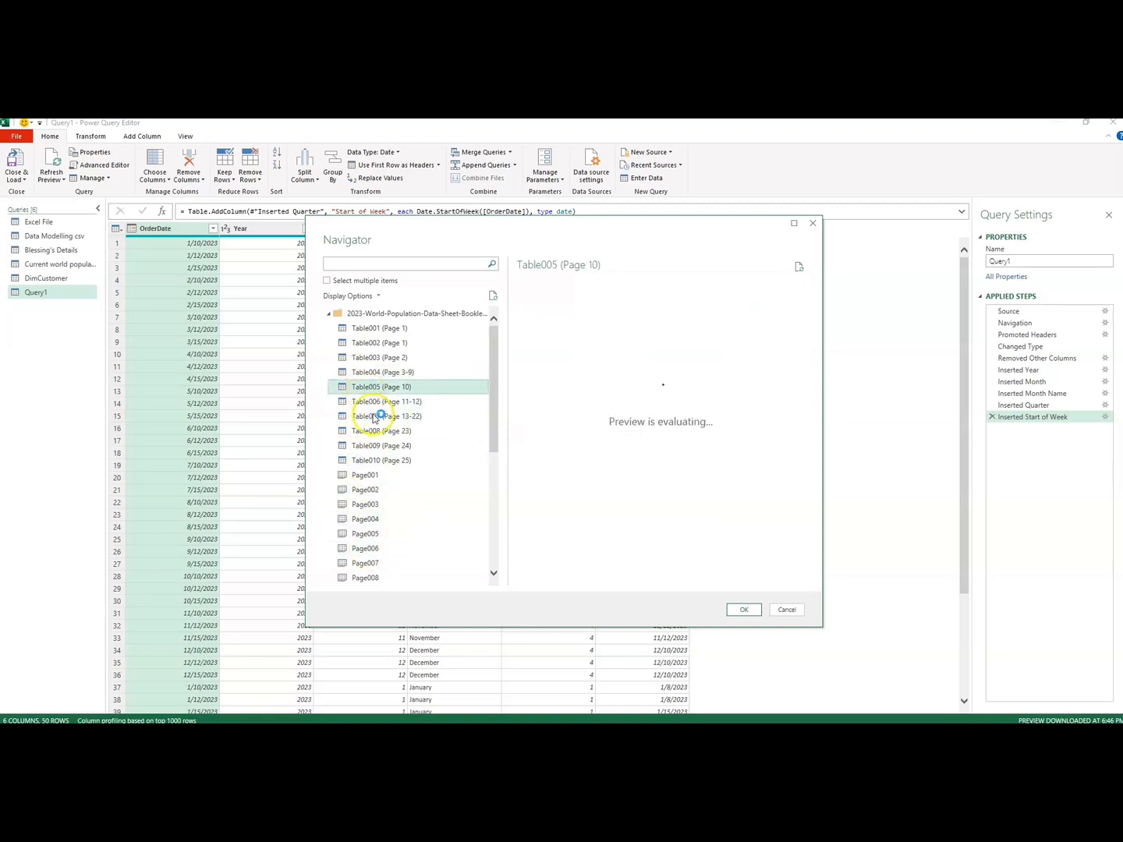
pyautogui.click(375, 416)
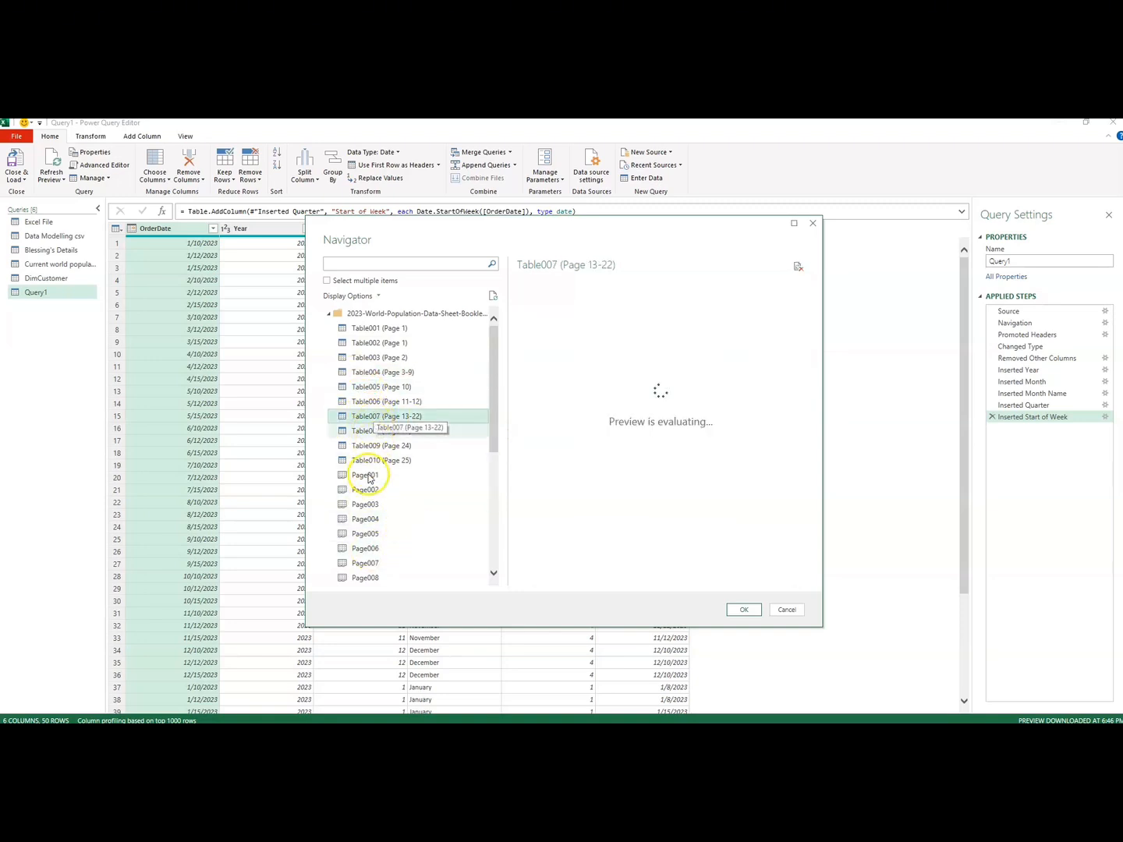
# Step: Enable selection of multiple items, choose Table004 (Page 3-9) and import it from the PDF as a query
pyautogui.click(437, 374)
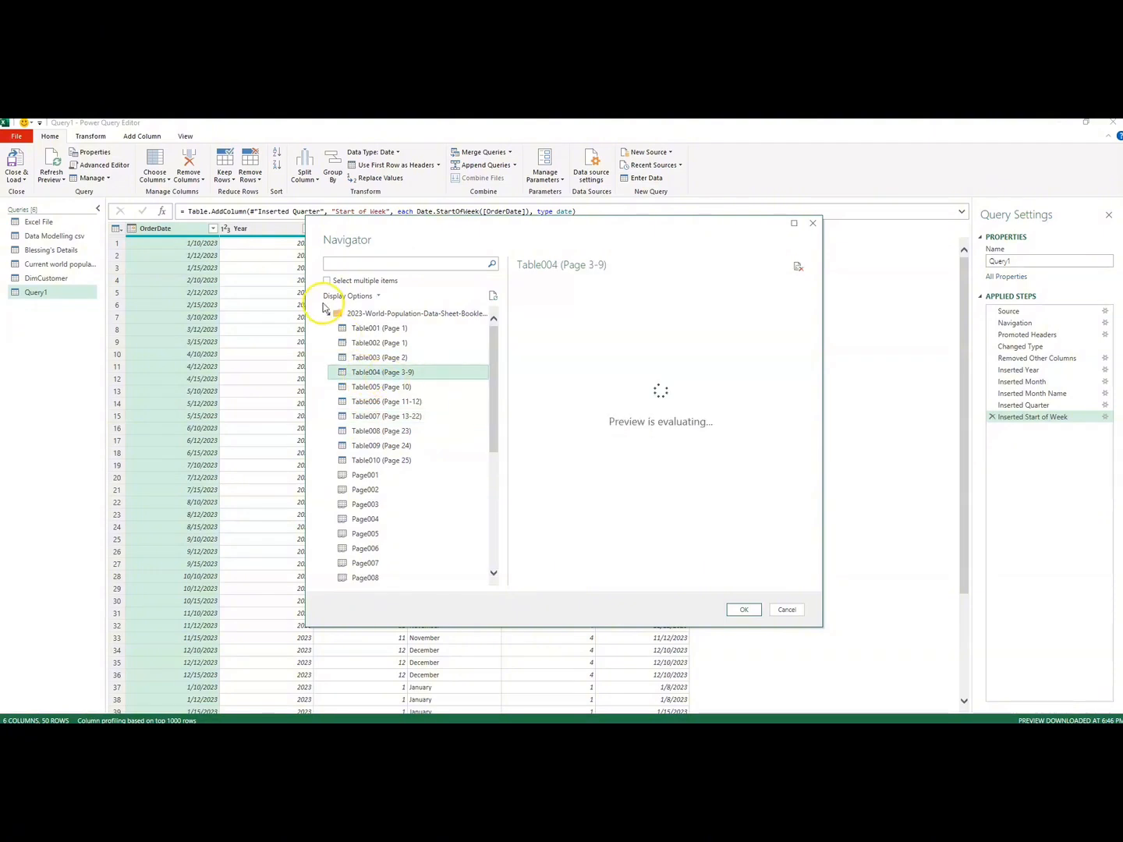
pyautogui.click(326, 283)
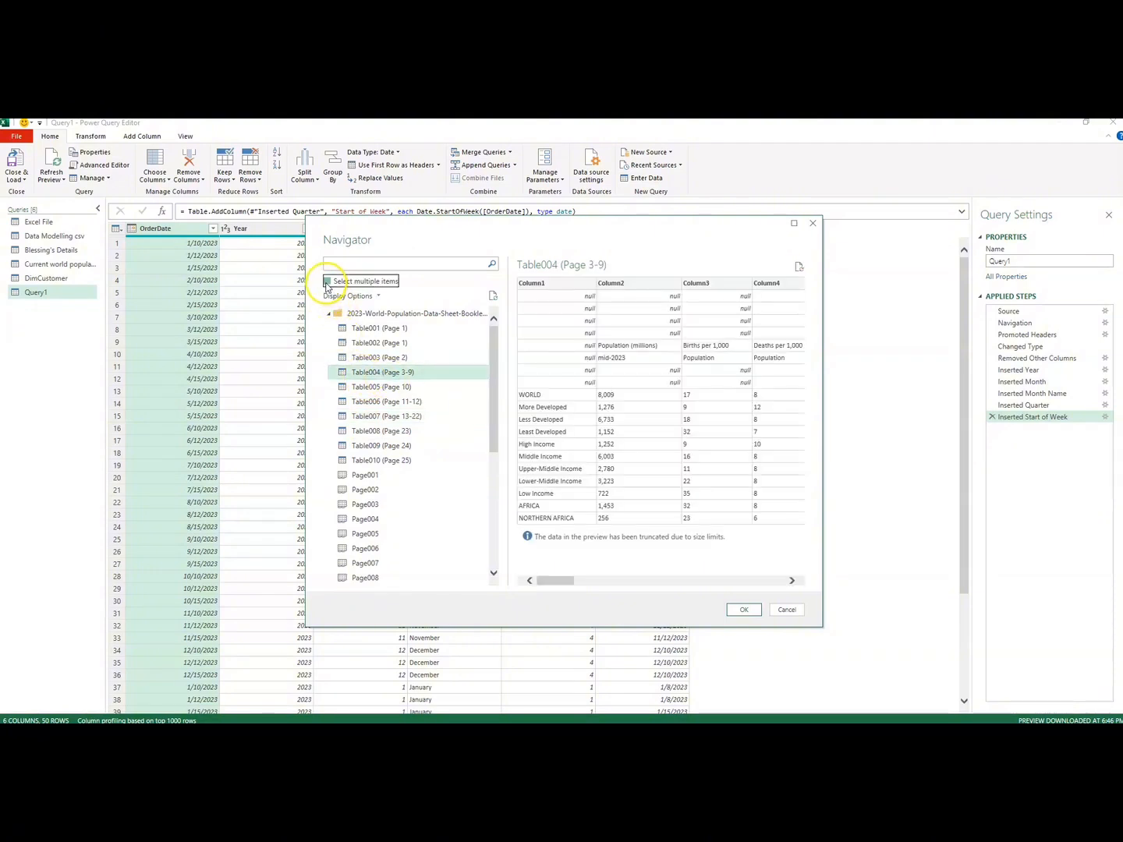
pyautogui.click(341, 373)
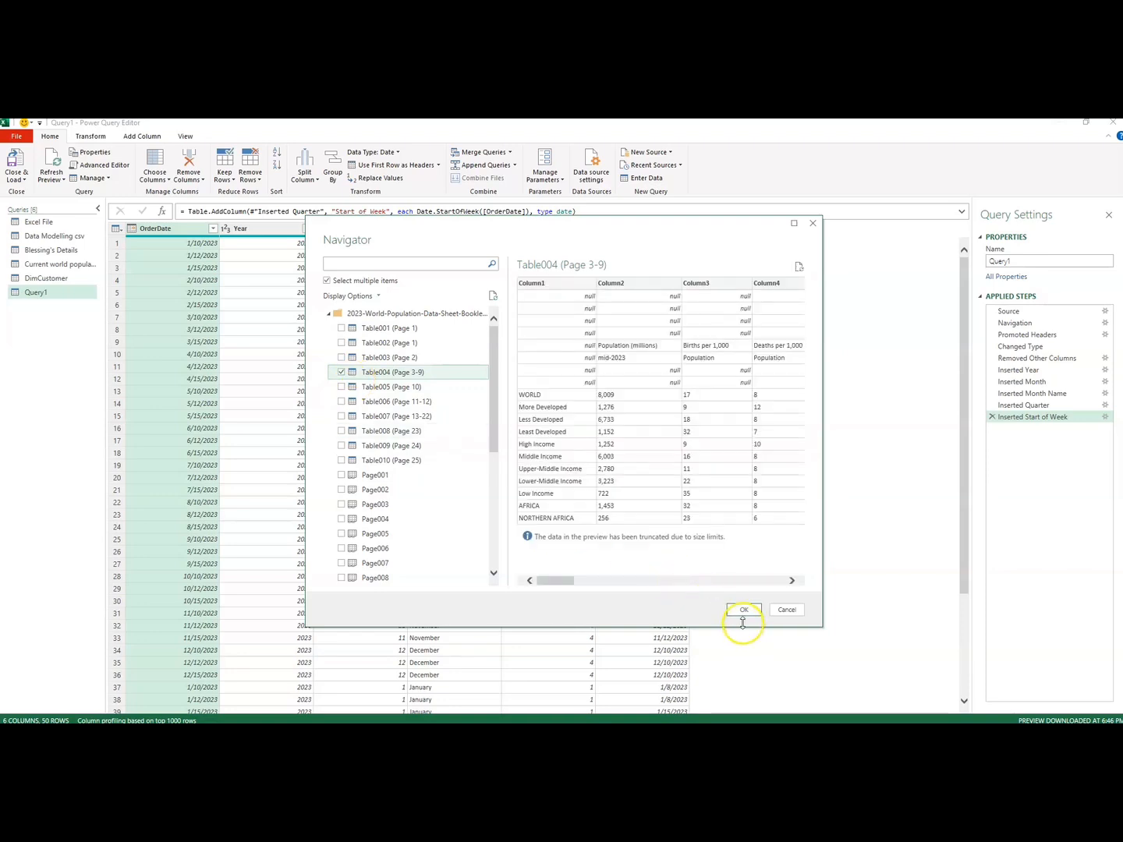
pyautogui.click(743, 610)
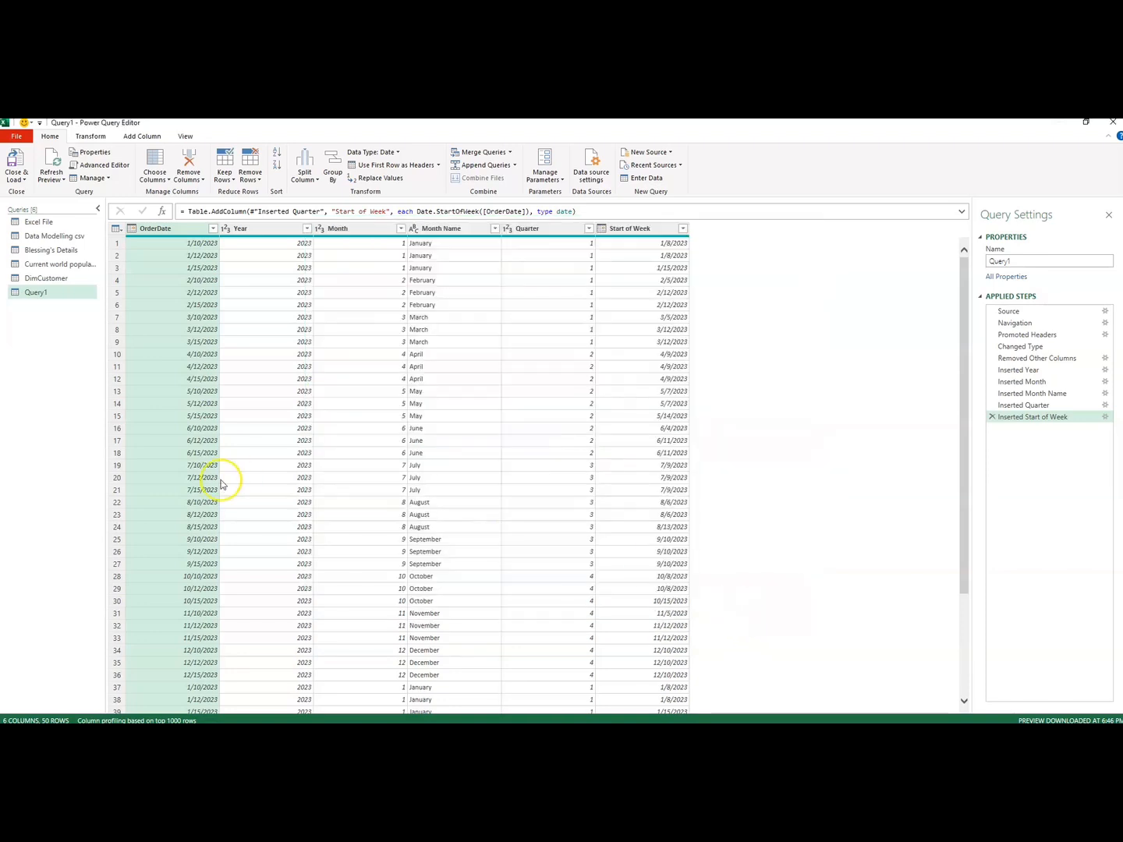